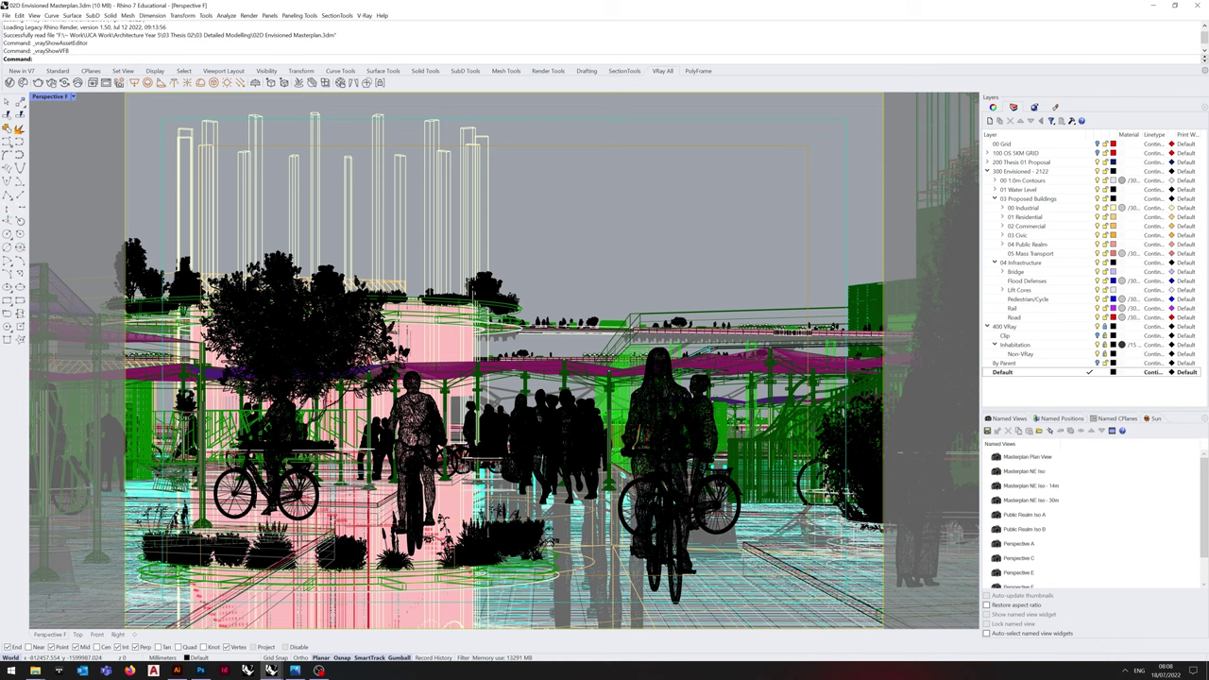
Review the sublayers of the 04 Public Realm layer and collapse it again
click(1002, 245)
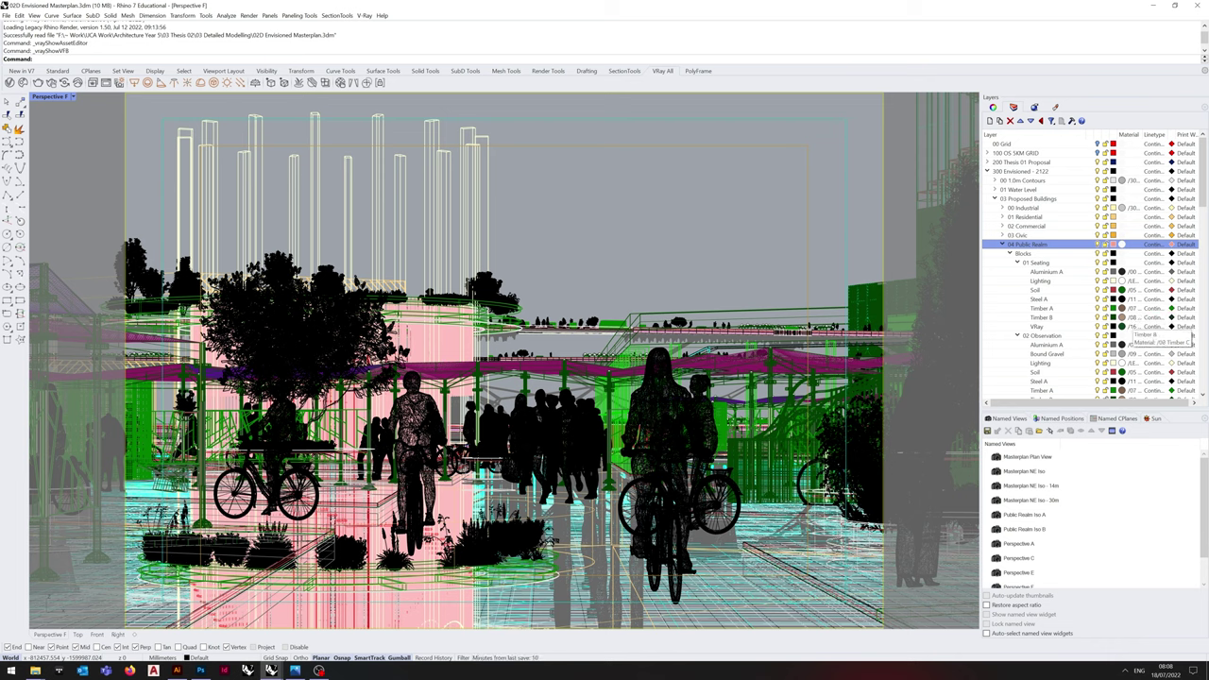
scroll(1125, 328, down, 2)
scroll(1067, 259, up, 2)
click(1002, 244)
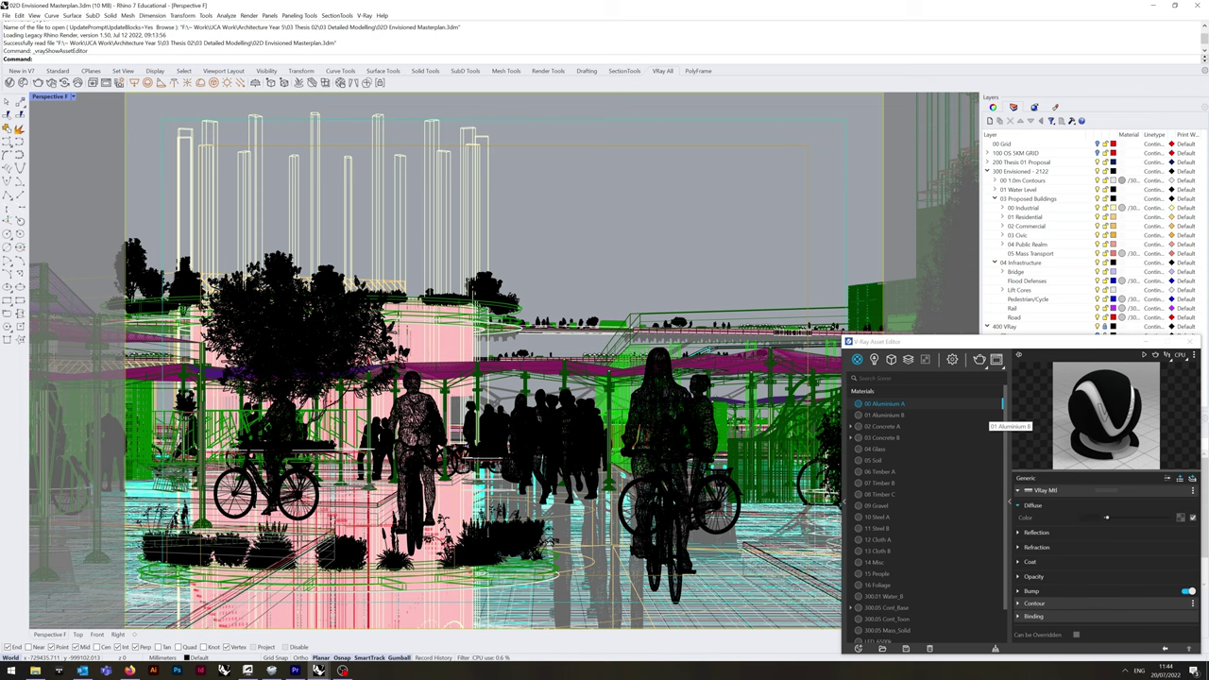
Preview the scene materials one after another in the V-Ray Asset Editor, from 01 Aluminium B down to 16 Foliage
click(982, 415)
click(986, 438)
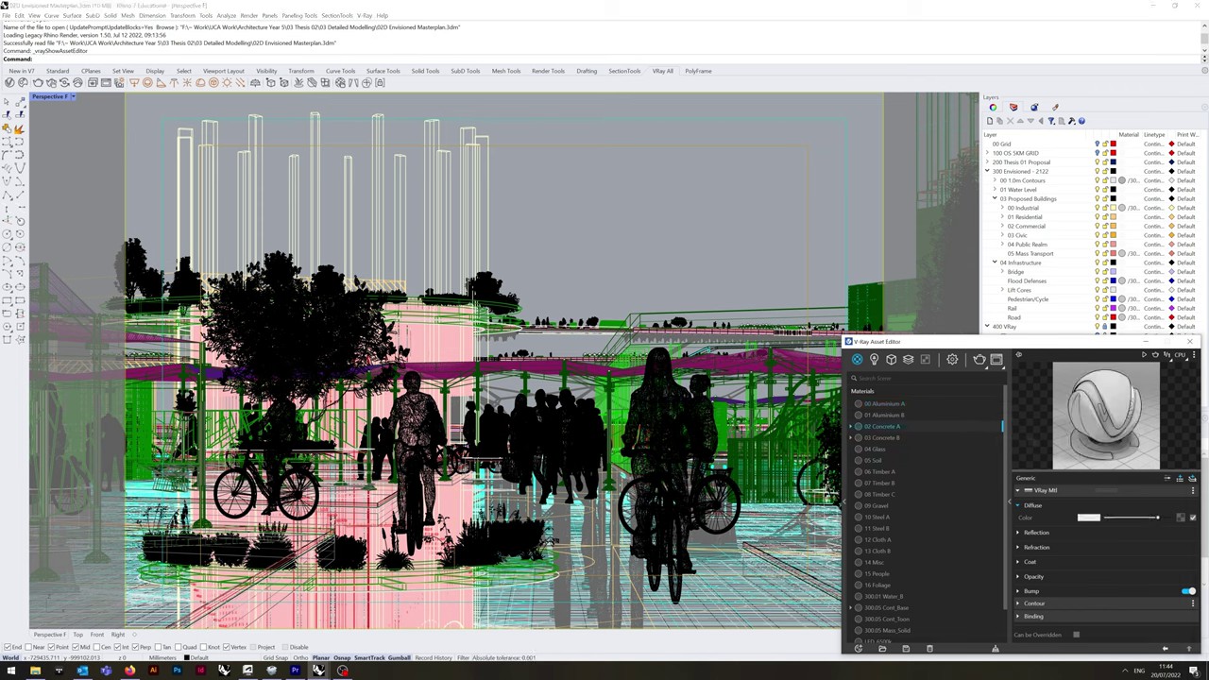
click(996, 461)
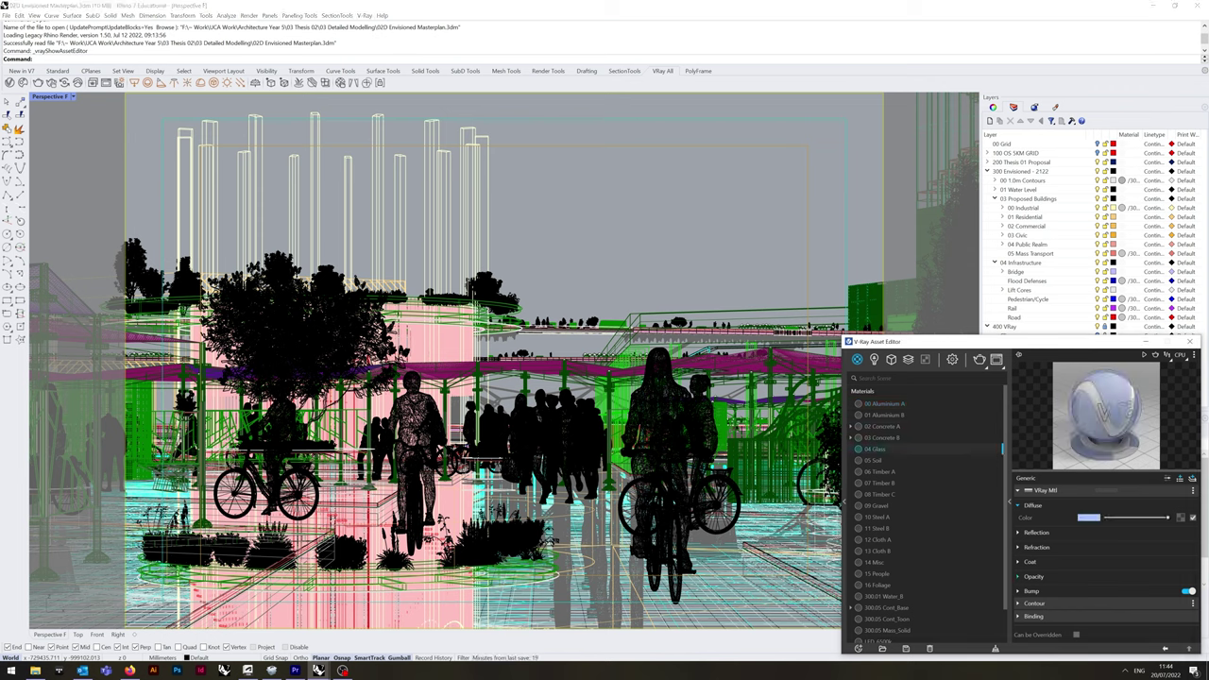
click(998, 483)
click(999, 494)
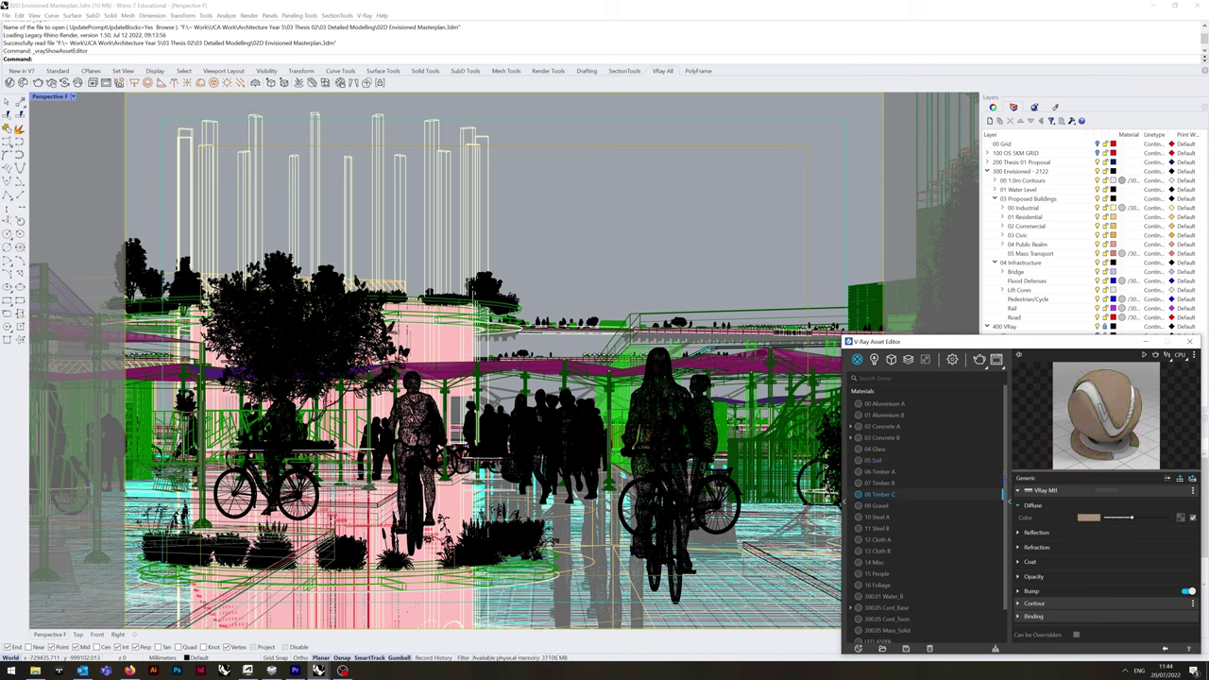
click(999, 505)
click(1000, 516)
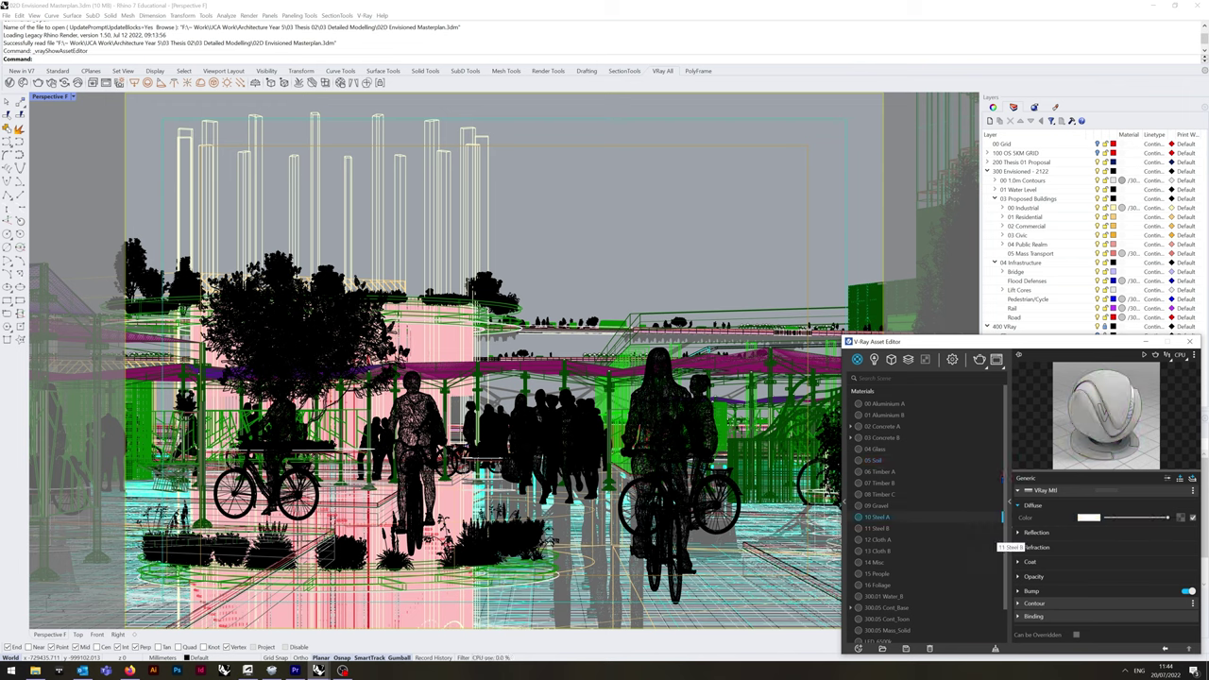
click(1000, 528)
click(1000, 539)
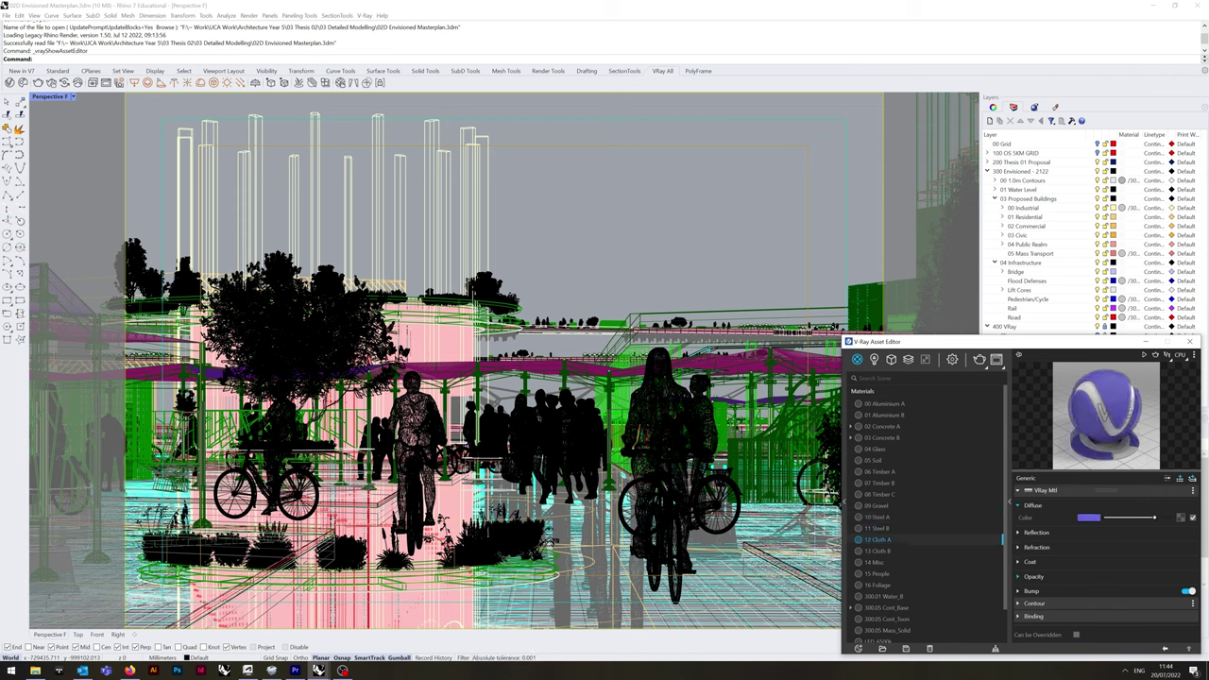
click(999, 551)
click(999, 561)
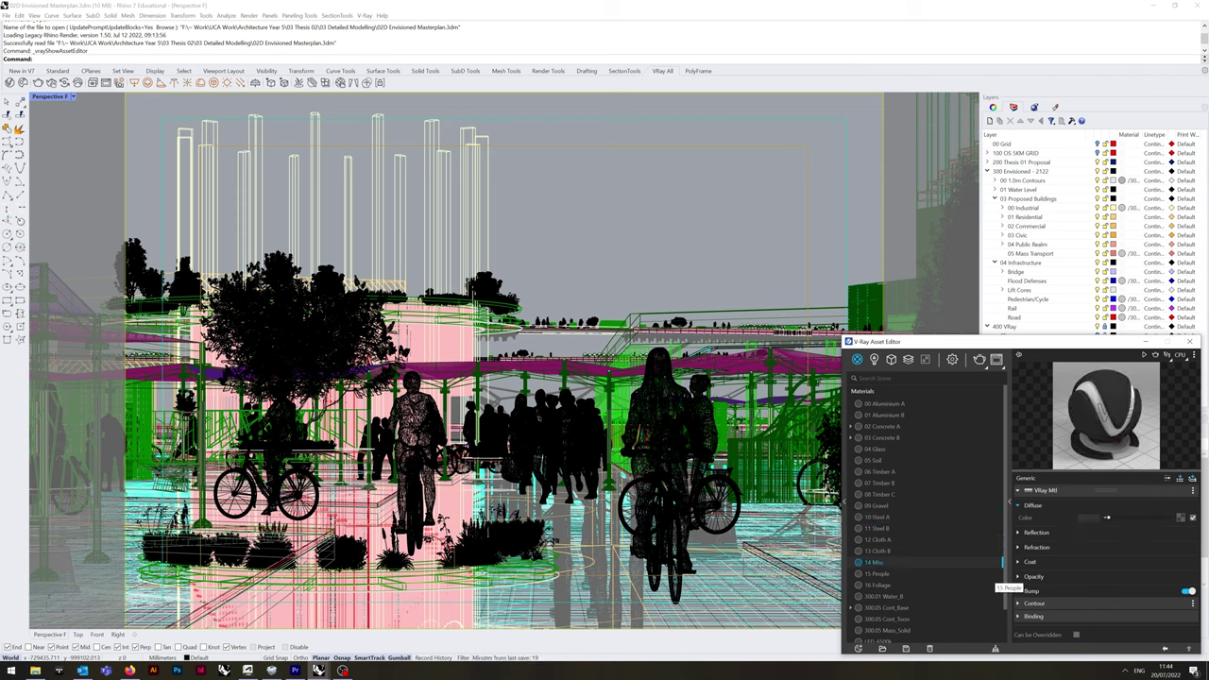
click(999, 584)
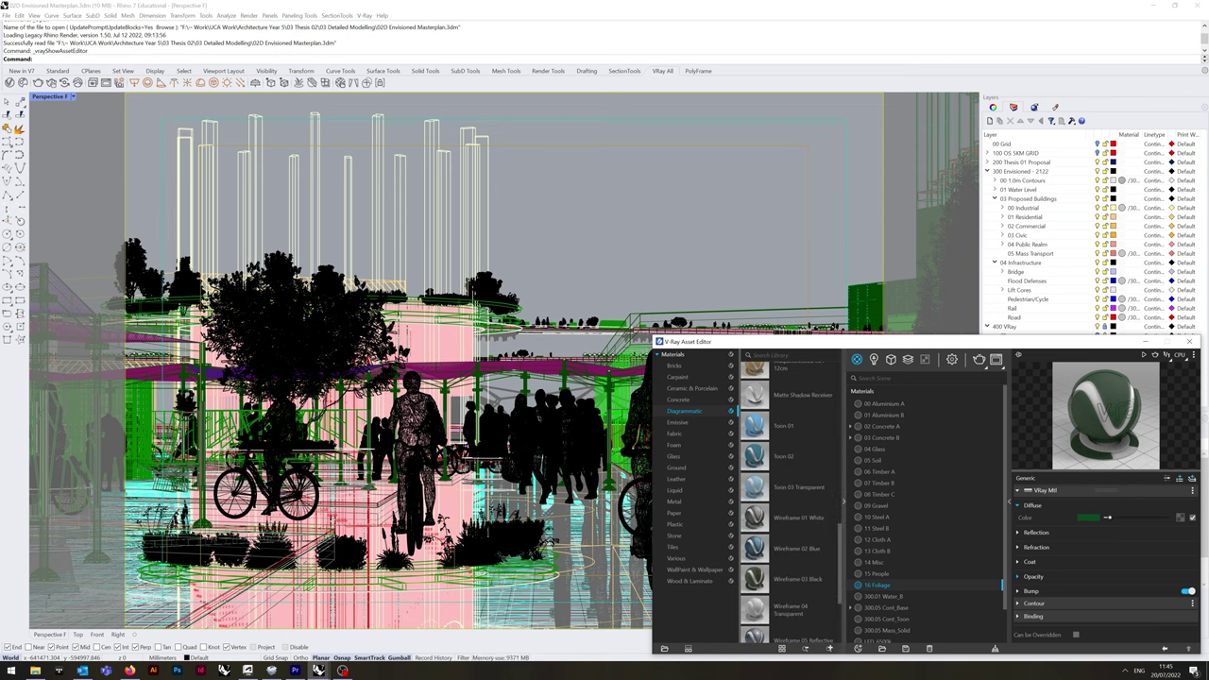
Hide the material library and examine the contour and opacity settings of 16 Foliage and the opacity of 04 Glass
click(843, 502)
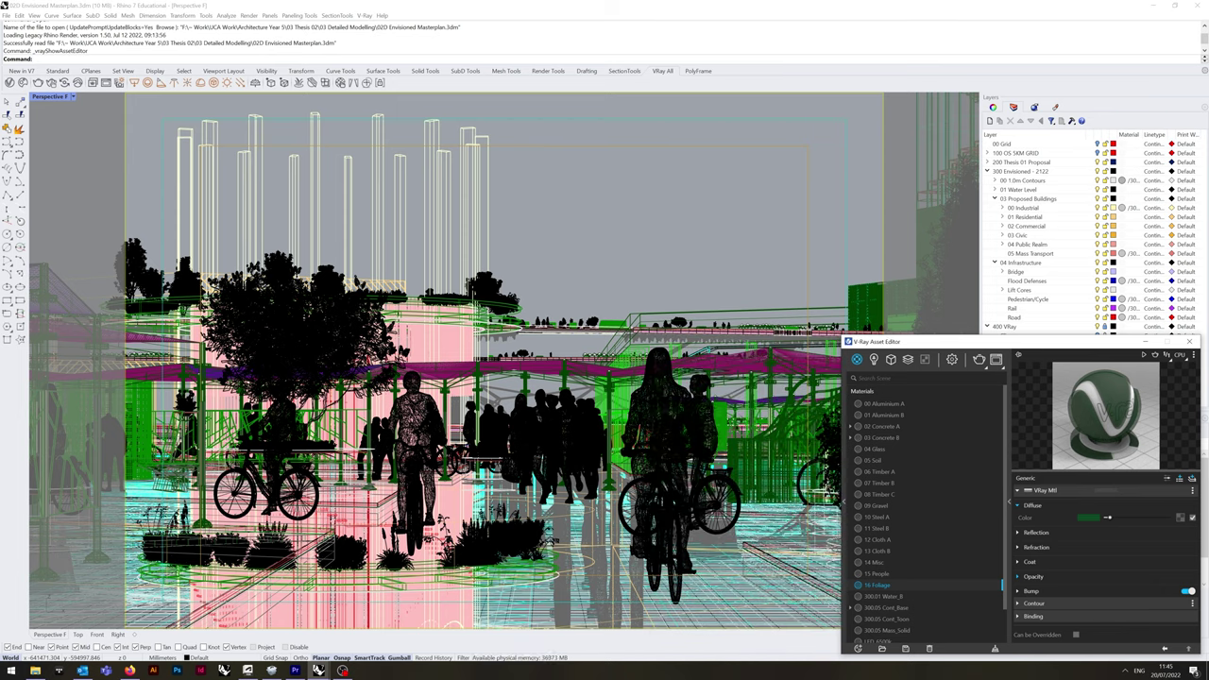
click(1033, 603)
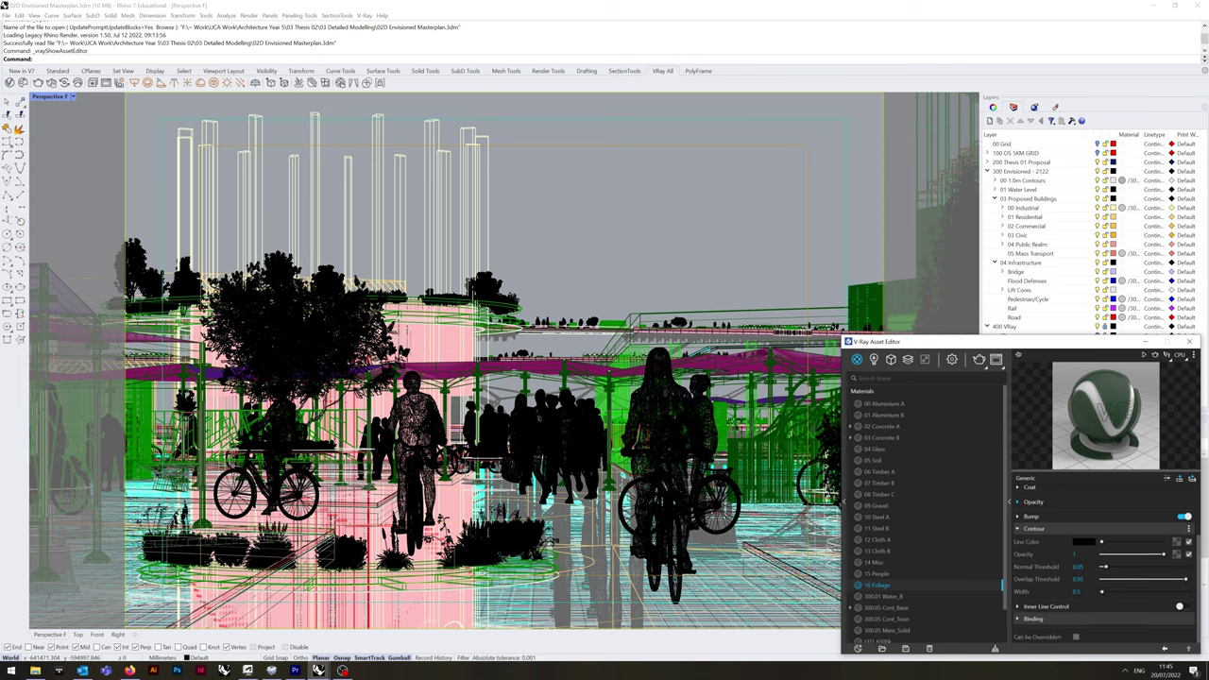
click(1034, 529)
click(1033, 576)
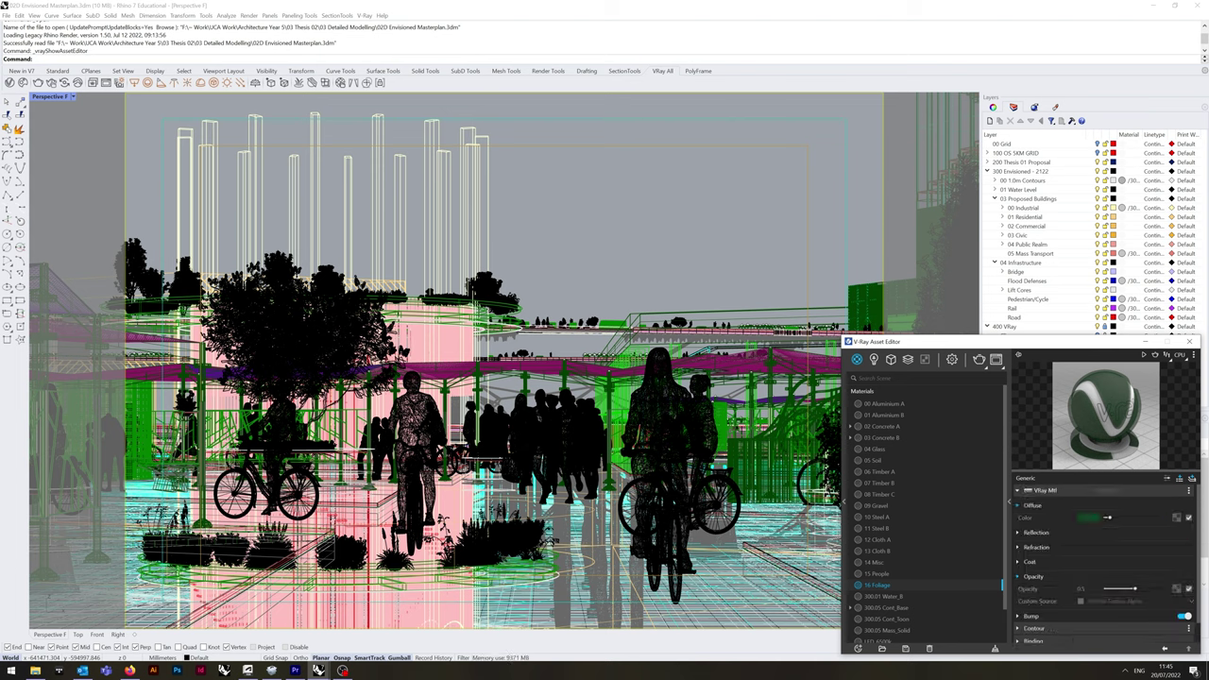
click(874, 448)
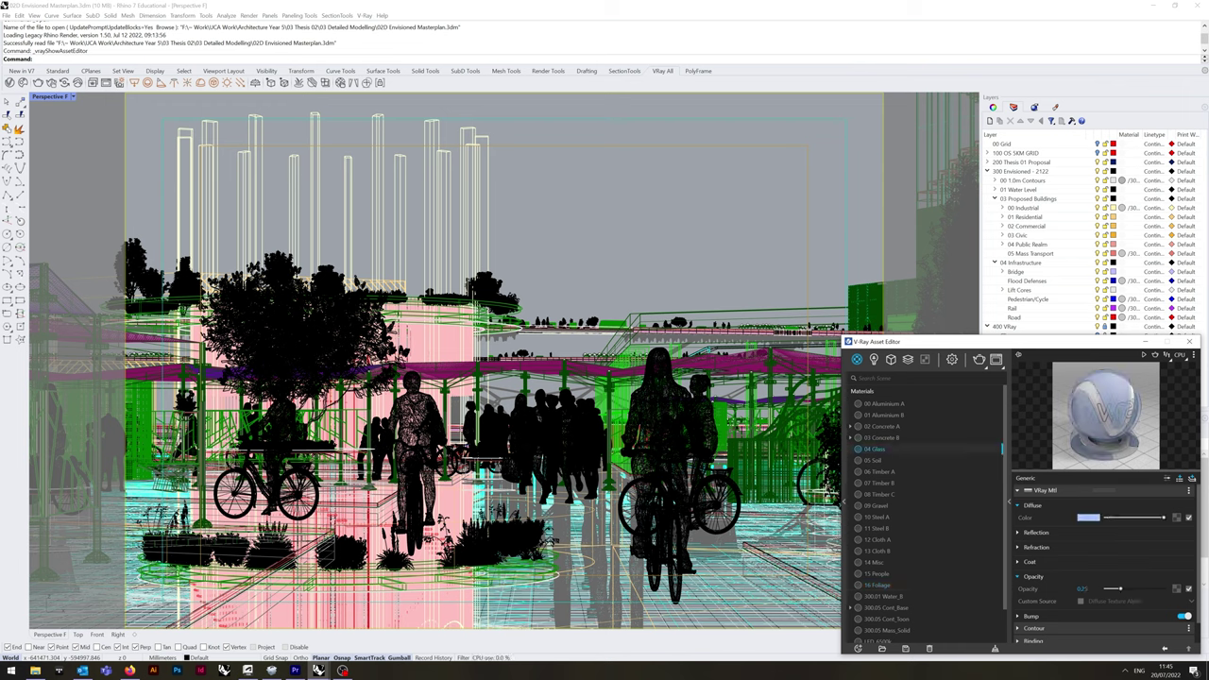
click(1032, 577)
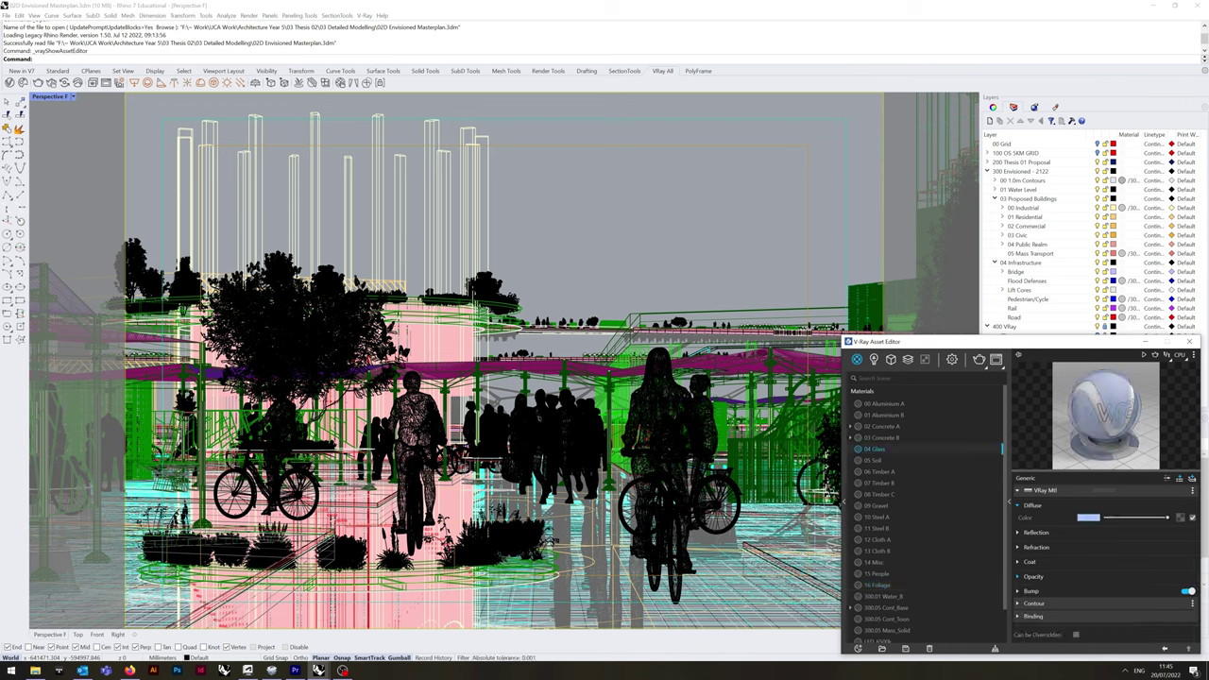
Examine the contour settings of the 06 Timber A material and select 00 Aluminium A
click(880, 471)
click(1034, 604)
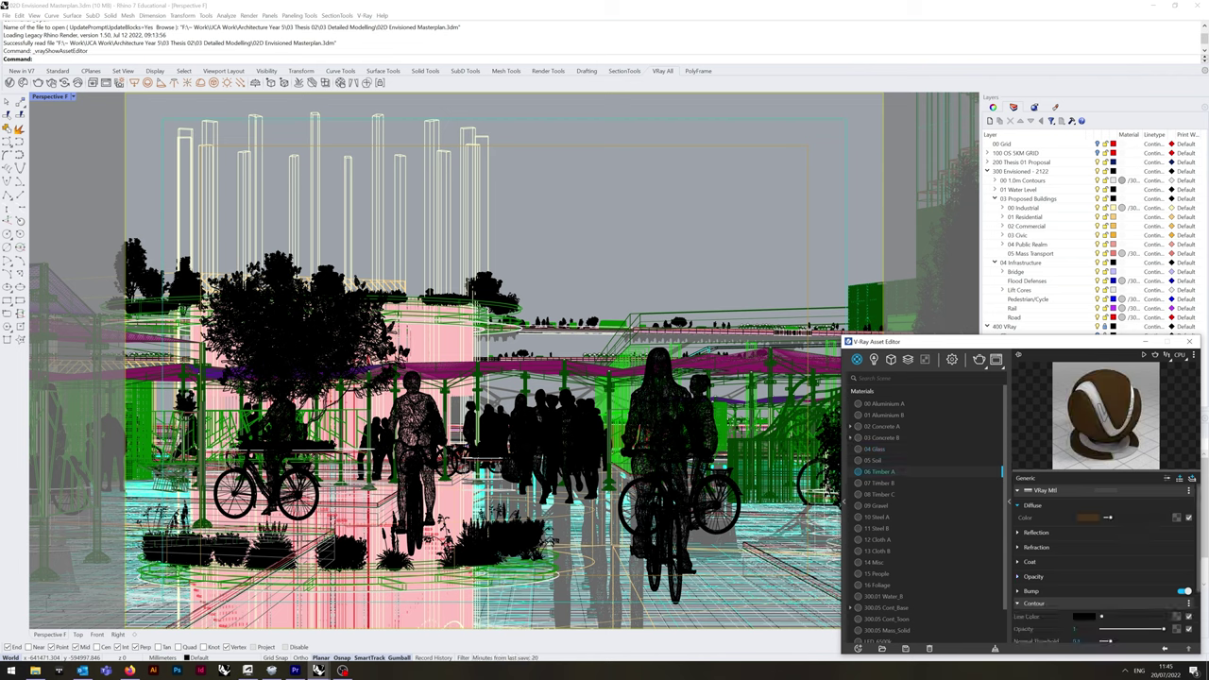
scroll(1034, 604, down, 1)
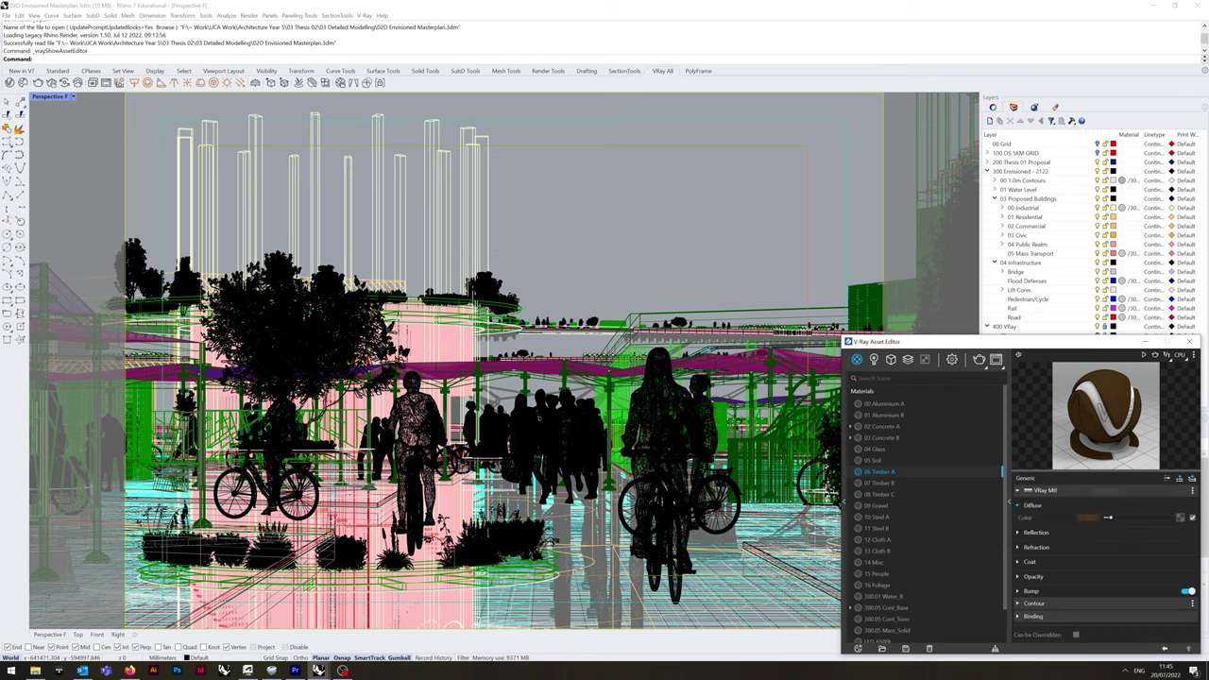
click(884, 405)
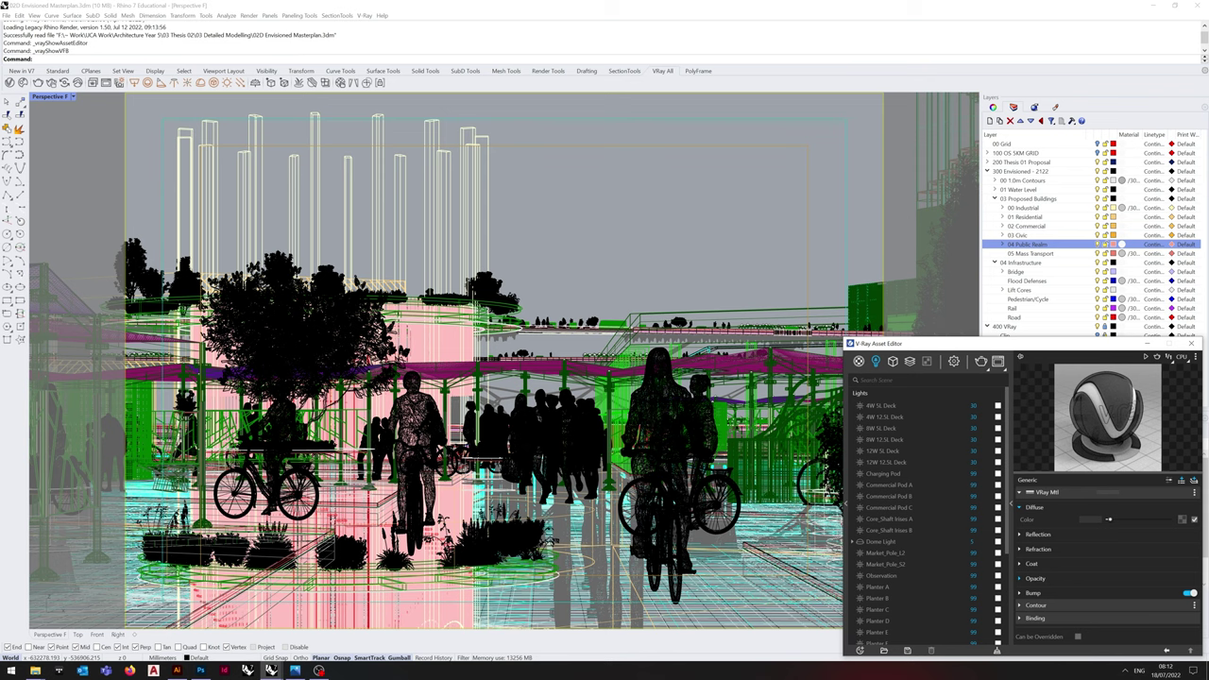
Look through the full list of scene lights, including the deck, planter, seating and dome lights
scroll(925, 515, down, 3)
scroll(925, 515, down, 1)
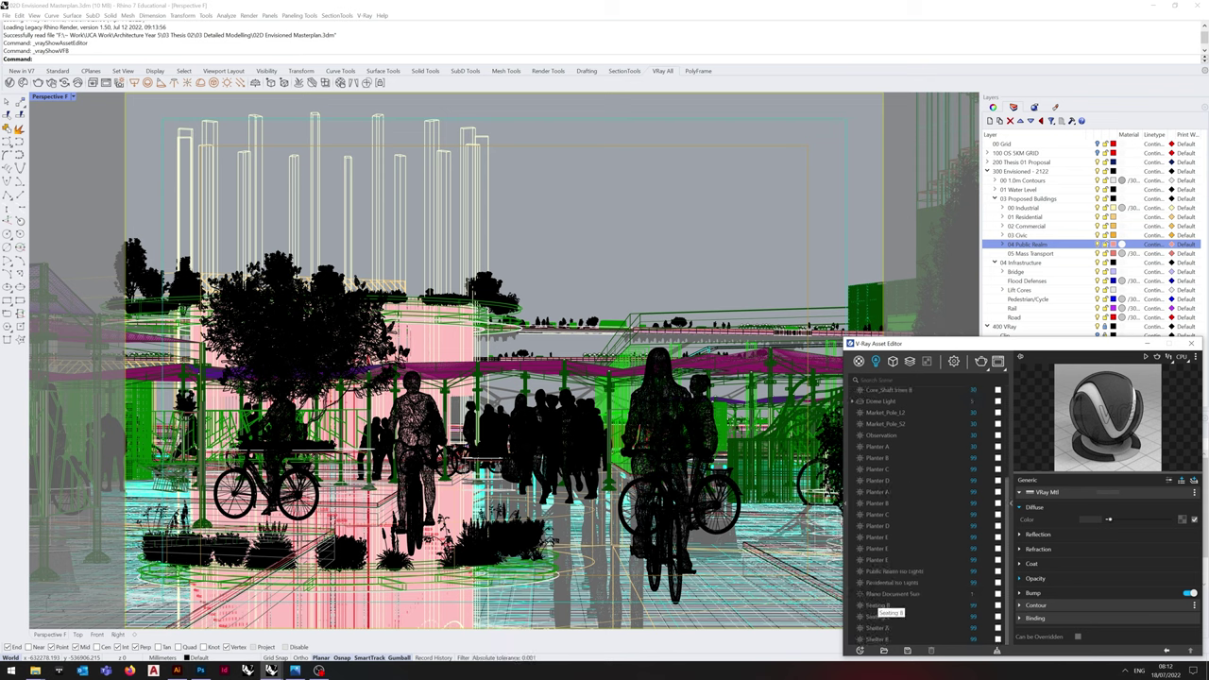
scroll(888, 554, up, 4)
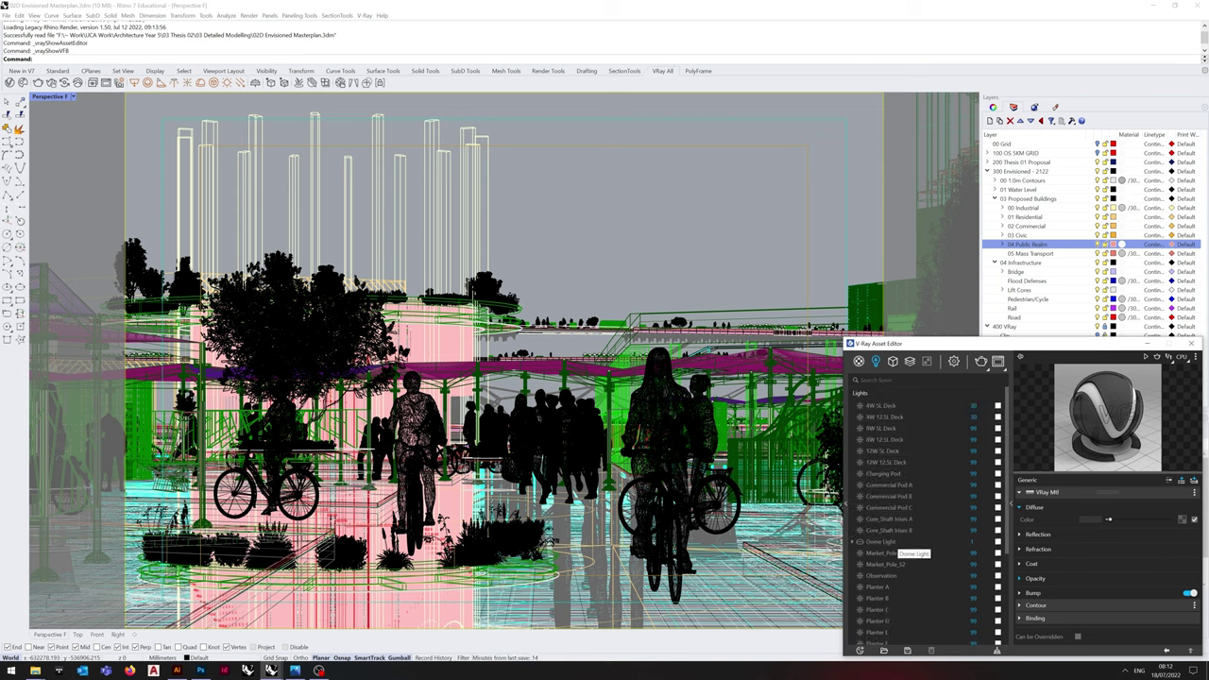
scroll(893, 551, down, 4)
scroll(893, 550, up, 4)
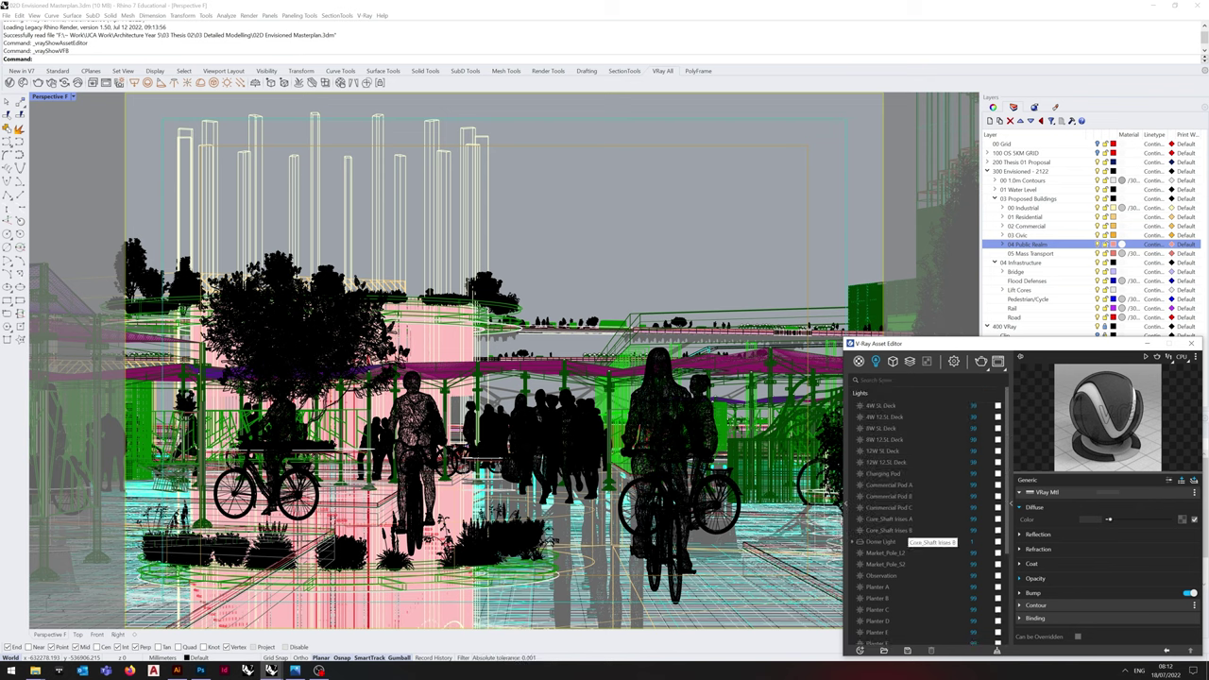
Look through the list of geometry assets in the scene, including the plants and plan cuts
click(893, 361)
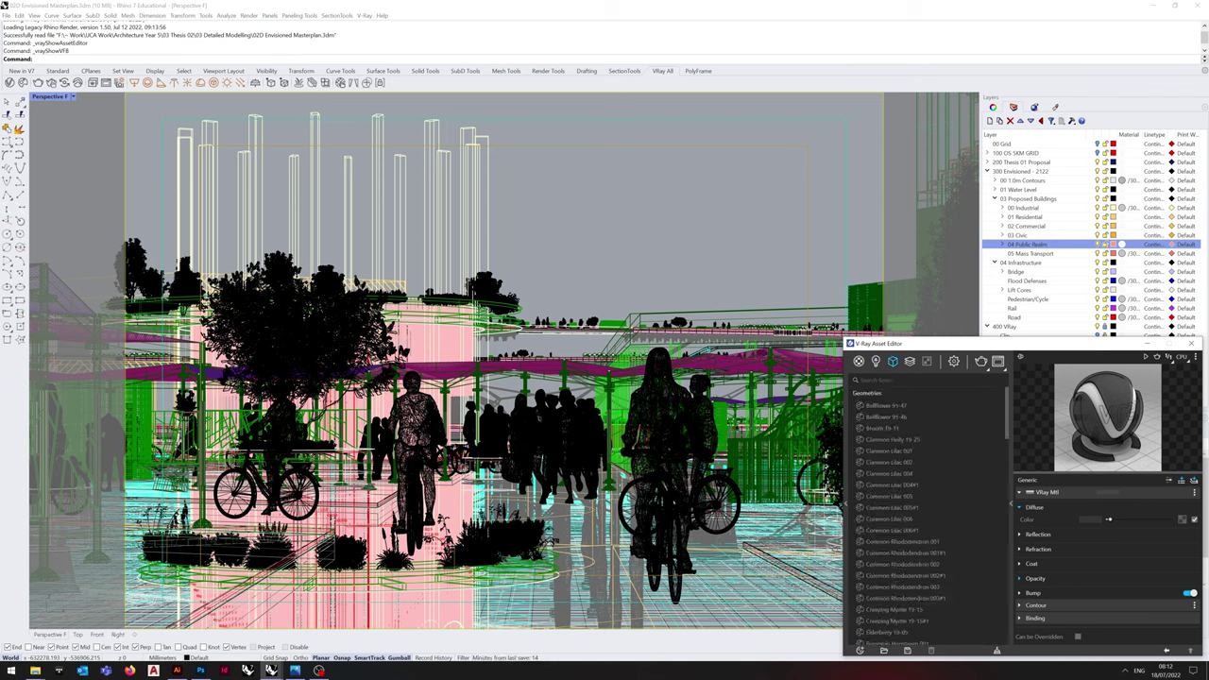
scroll(906, 531, down, 10)
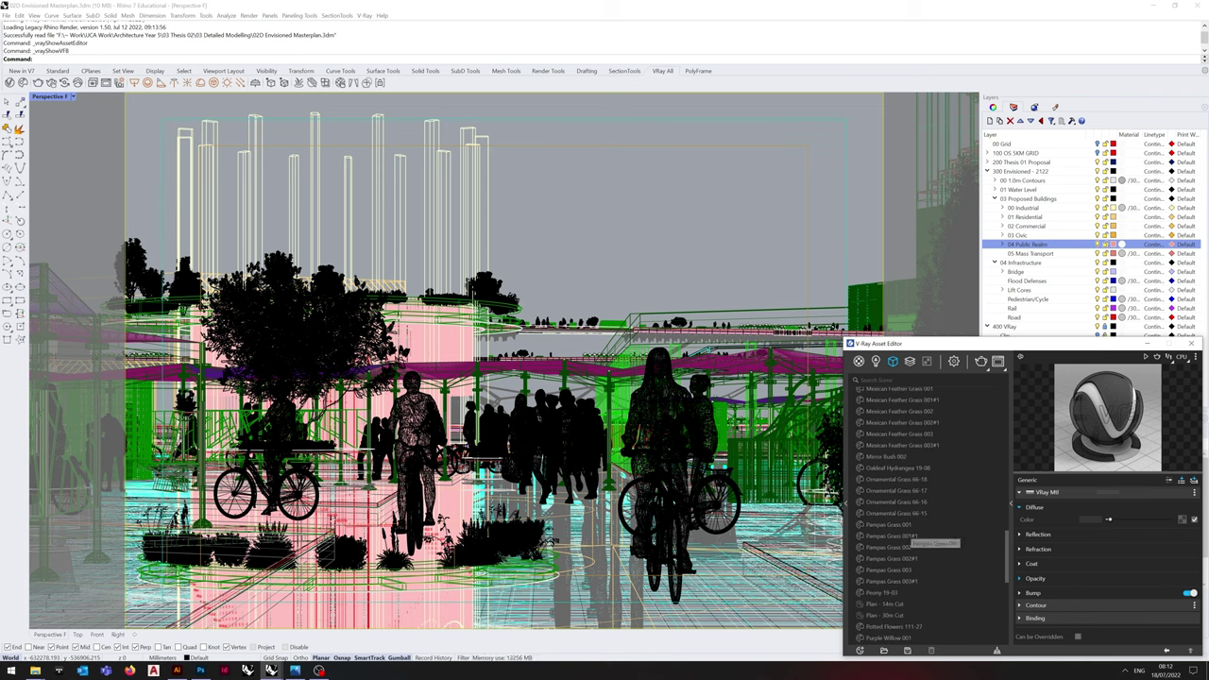
scroll(907, 531, up, 10)
Review the Contours, Back to Beauty and Material Random Color render elements
click(910, 361)
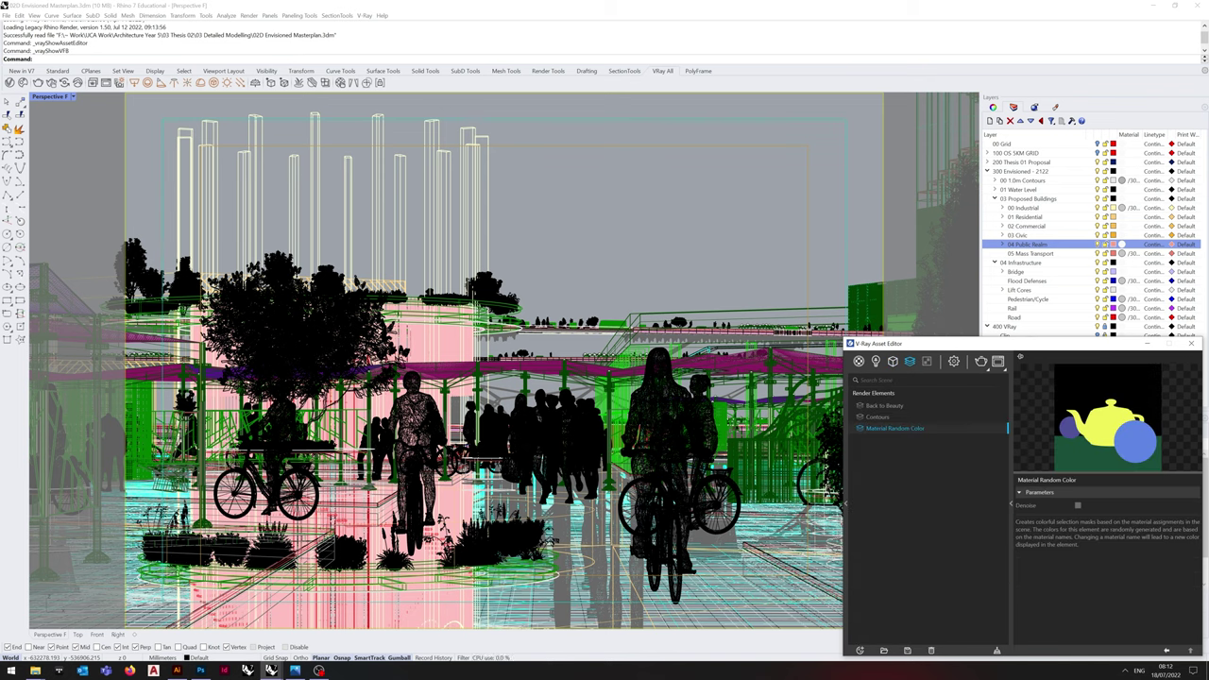
click(878, 418)
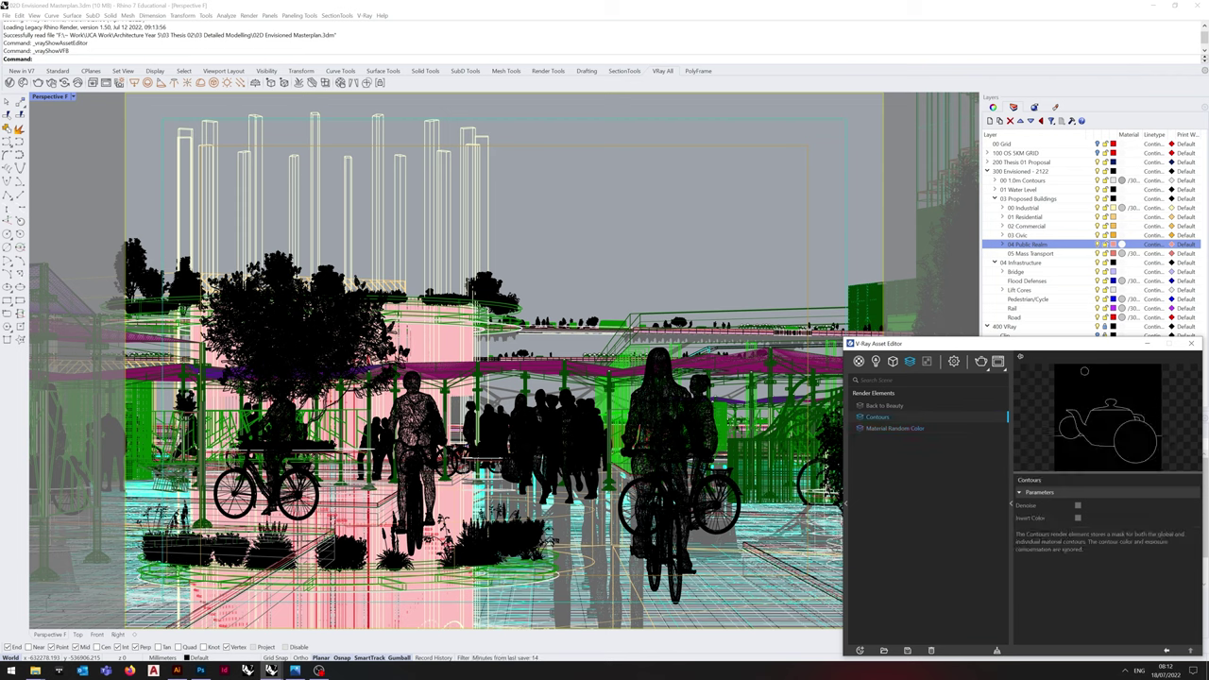
click(884, 406)
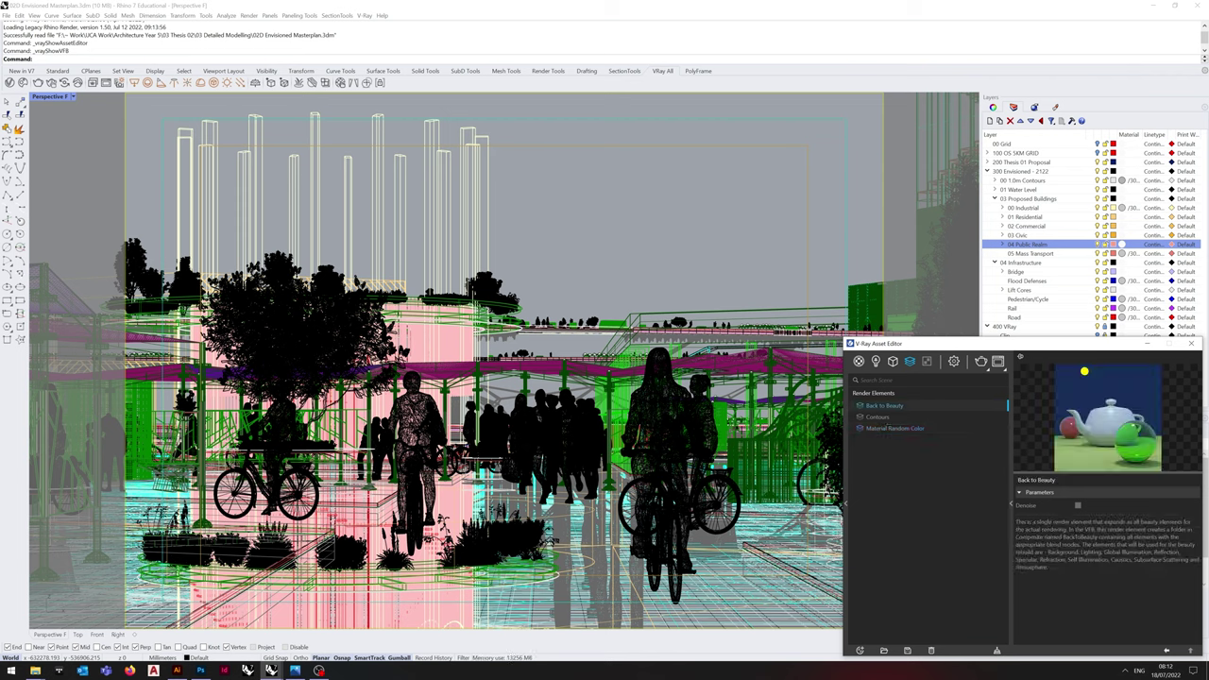
click(894, 429)
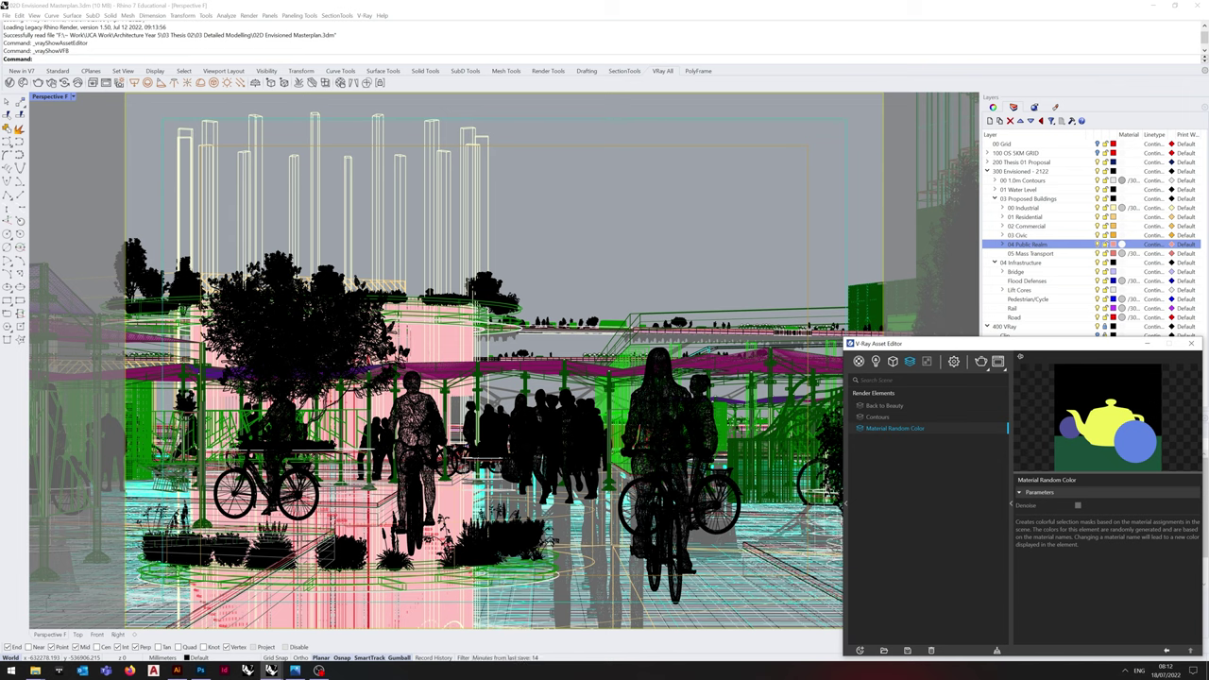
Examine the render settings, from engine, camera, output and material override through global illumination, contours and denoiser
click(953, 360)
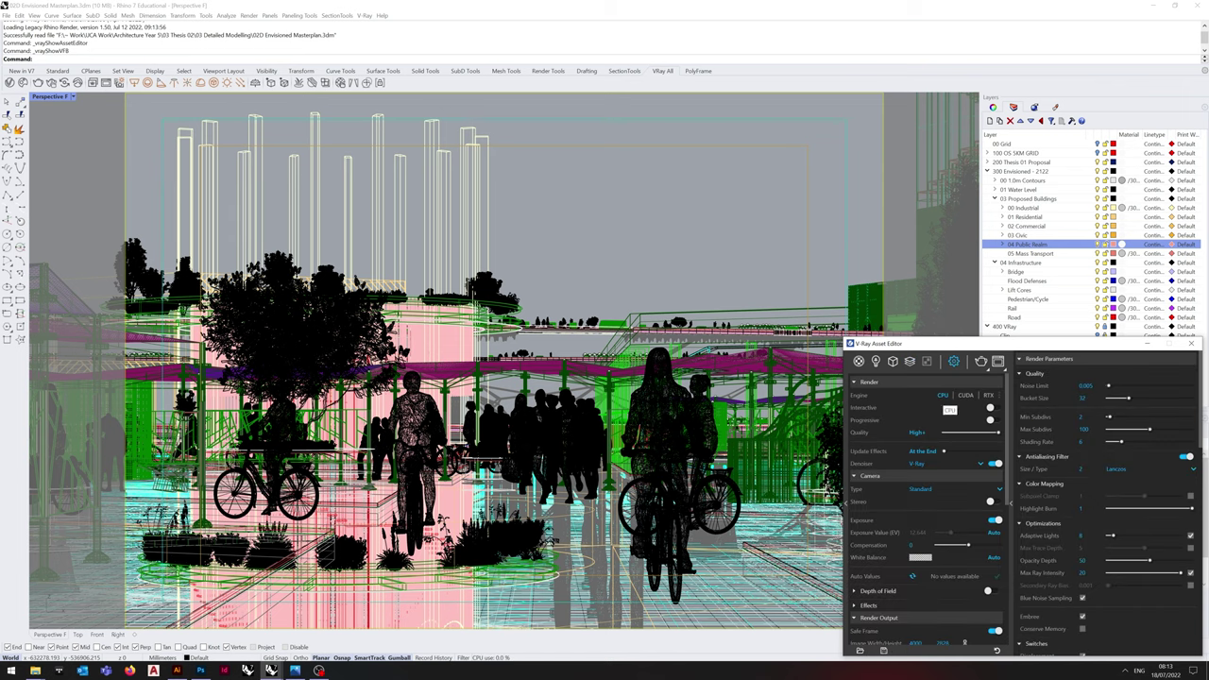
scroll(945, 405, down, 5)
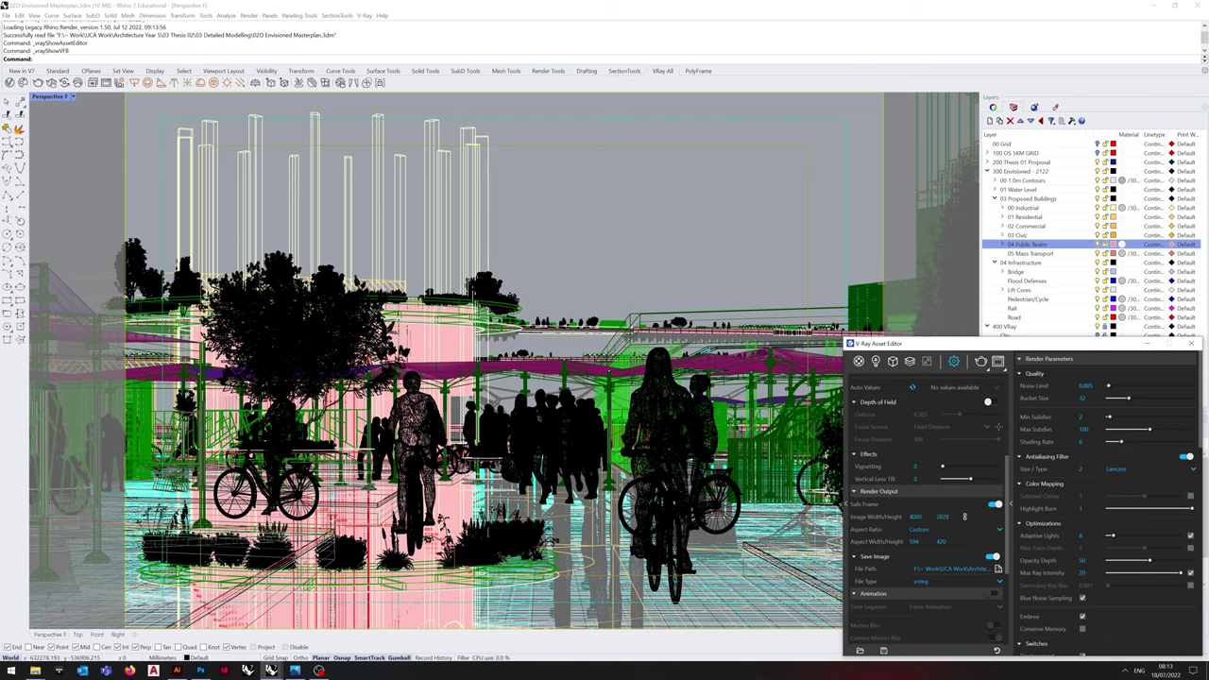
scroll(925, 510, down, 4)
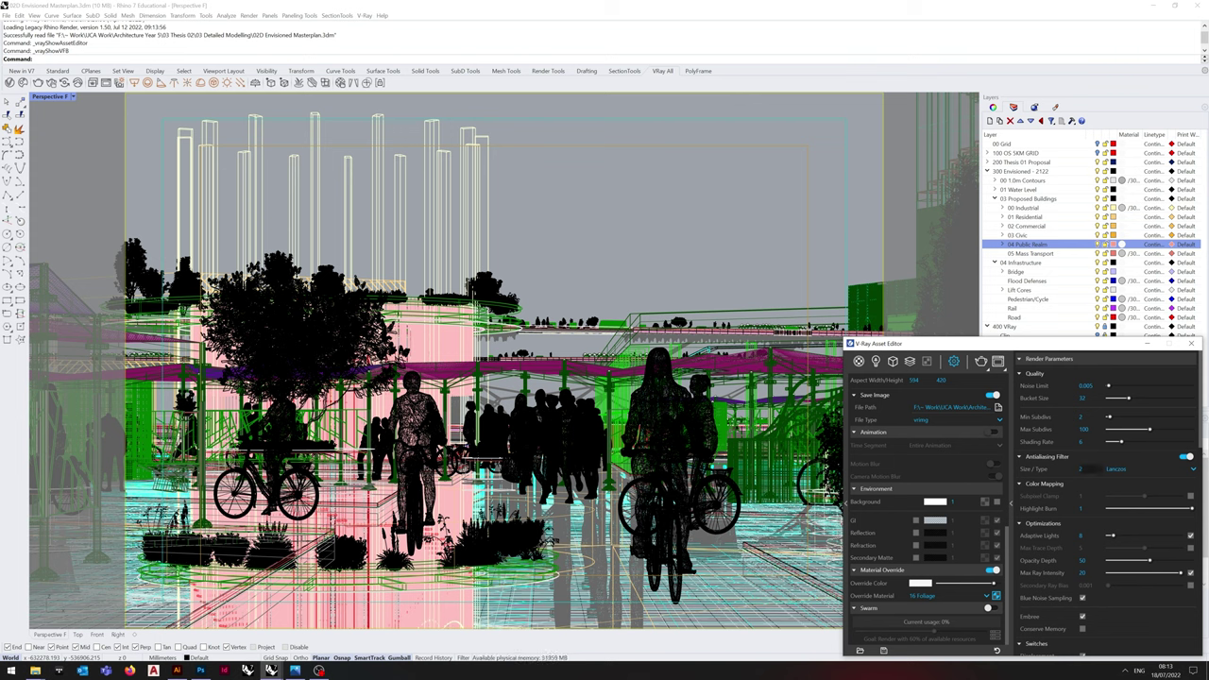
scroll(1105, 500, down, 4)
scroll(1105, 501, down, 3)
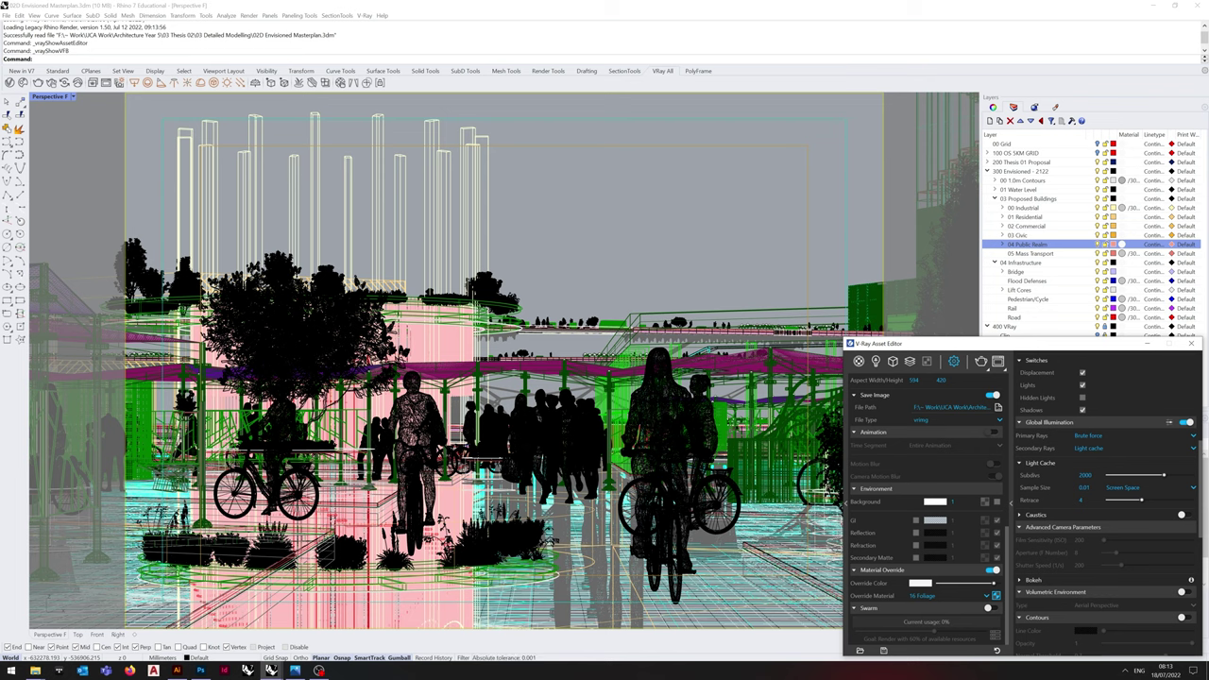
scroll(1110, 501, down, 1)
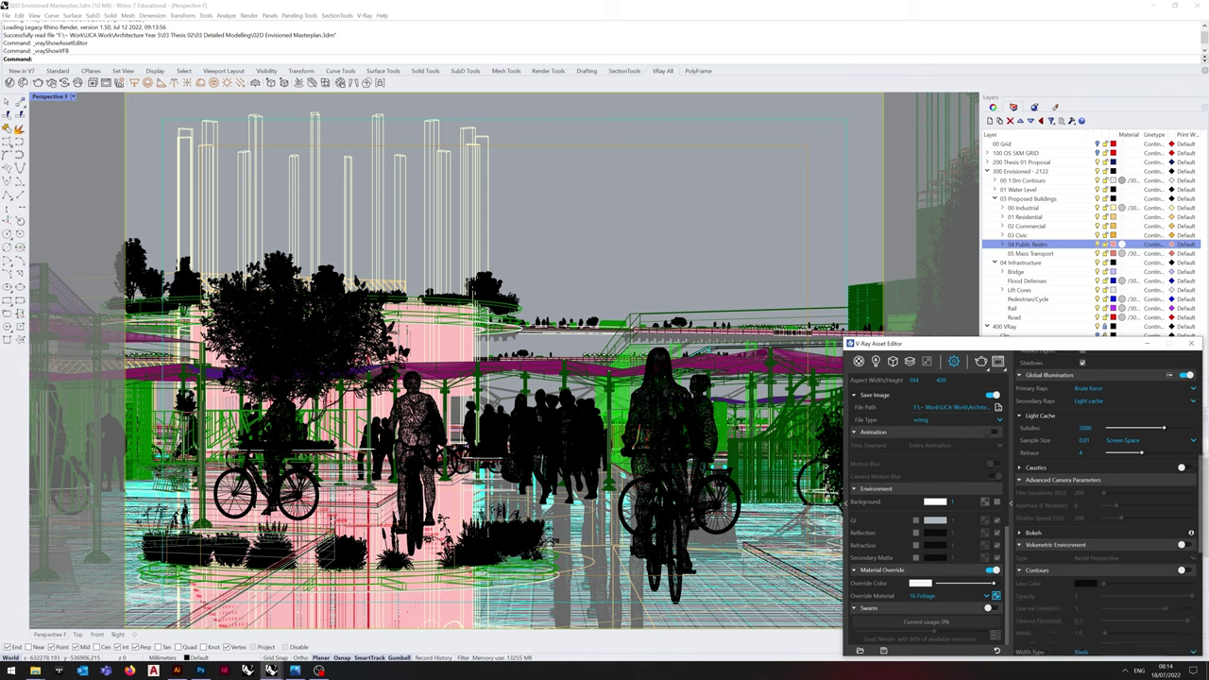
scroll(1105, 501, down, 6)
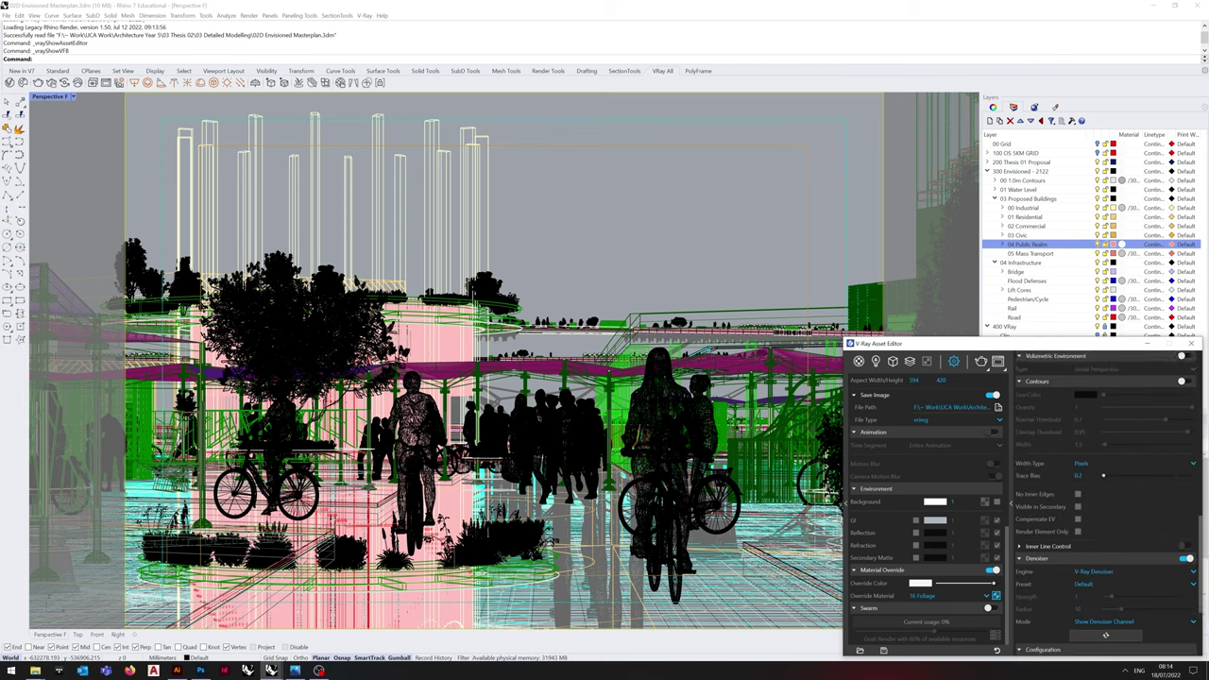
scroll(1105, 501, up, 6)
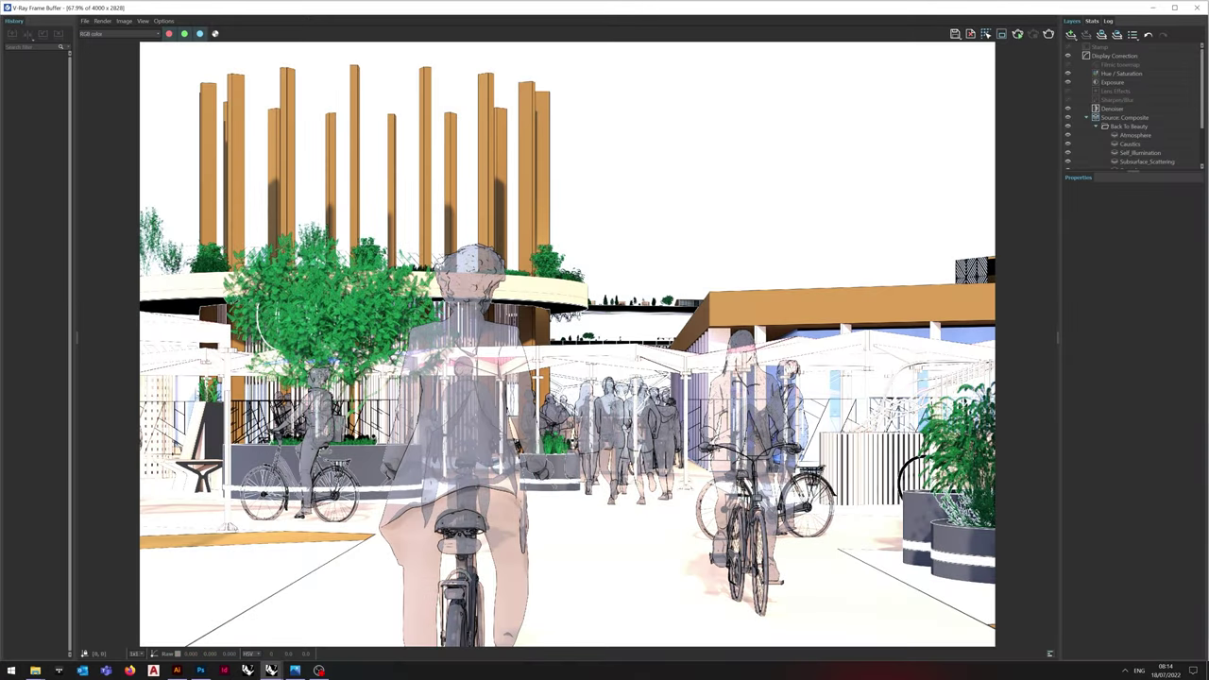
Set the Exposure correction of the rendered image in the V-Ray Frame Buffer to 1.75
click(1113, 82)
mouse_move(1157, 217)
mouse_down()
mouse_move(1136, 217)
mouse_move(1179, 218)
mouse_up()
text(75)
key(Return)
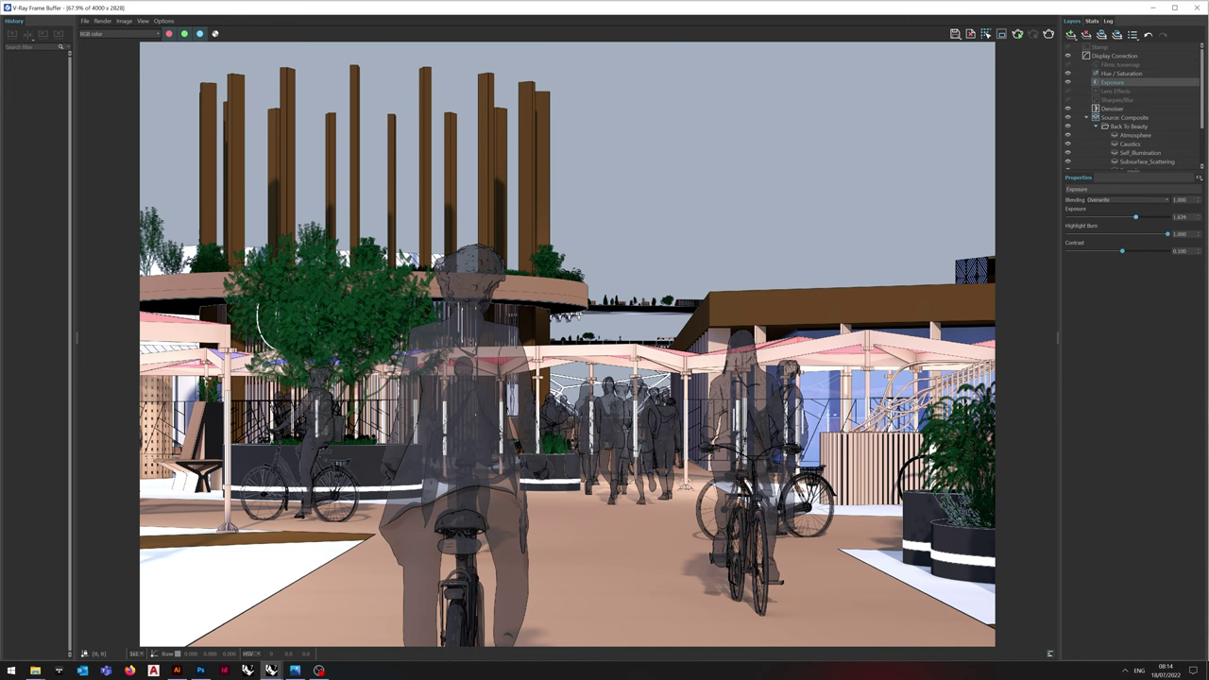
drag(1134, 217, 1121, 217)
double_click(1179, 217)
text(1.75)
key(Return)
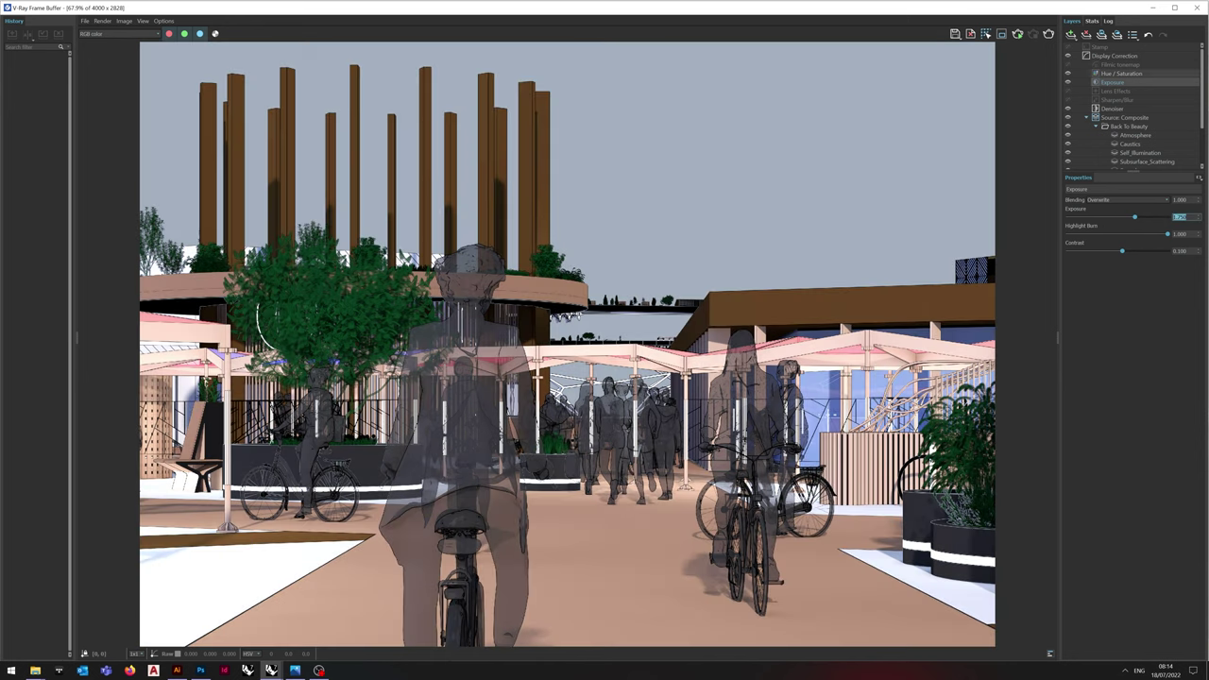
Enable the Filmic tonemap with shoulder strength about 0.35, linear strength 0.12, linear angle 0.58, toe strength 0.84 and white point 3.5
click(1120, 64)
click(1068, 65)
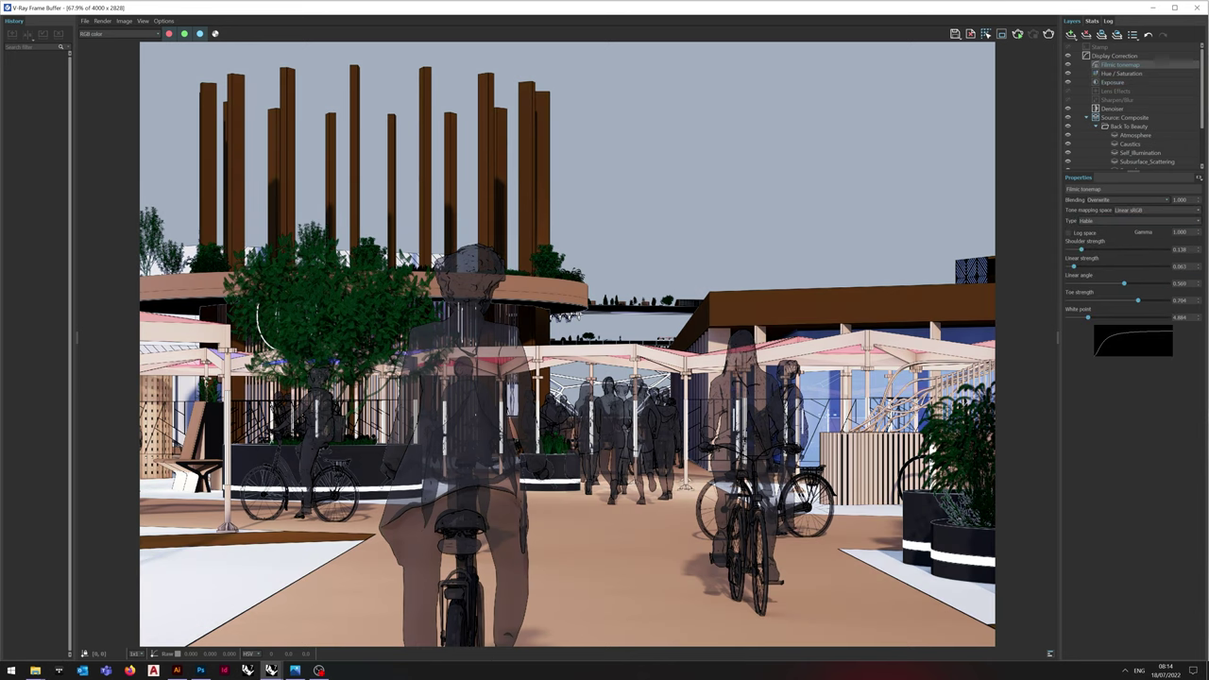
drag(1088, 249, 1096, 249)
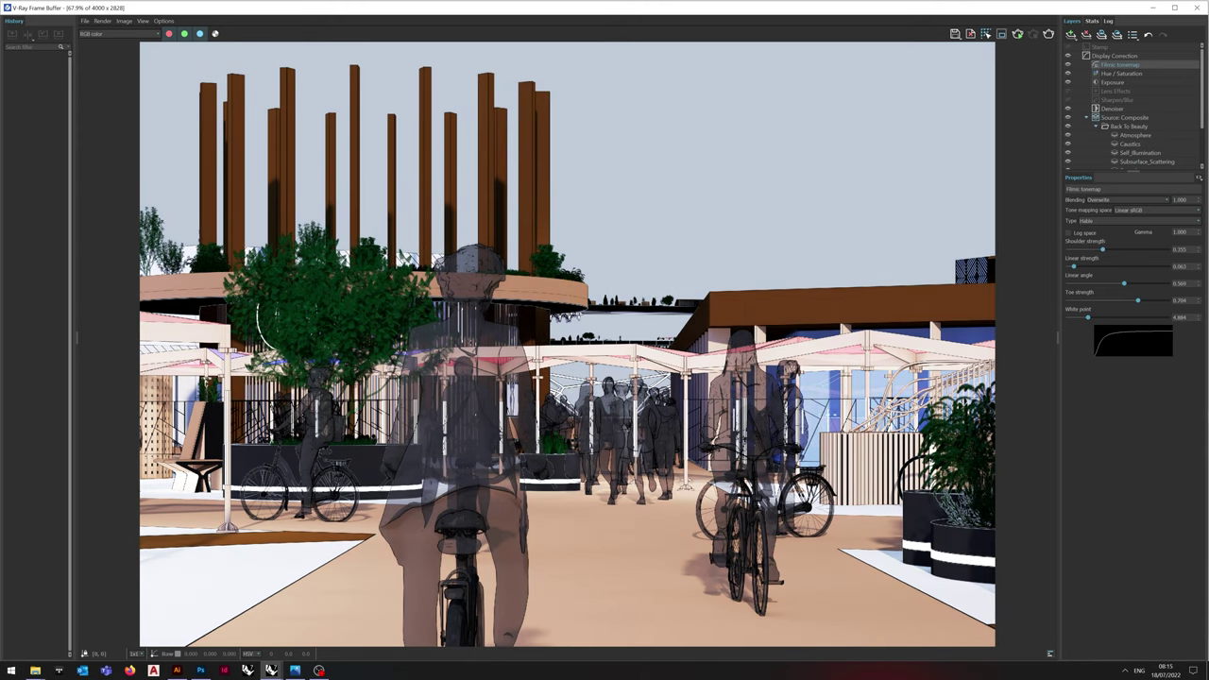
drag(1073, 266, 1082, 266)
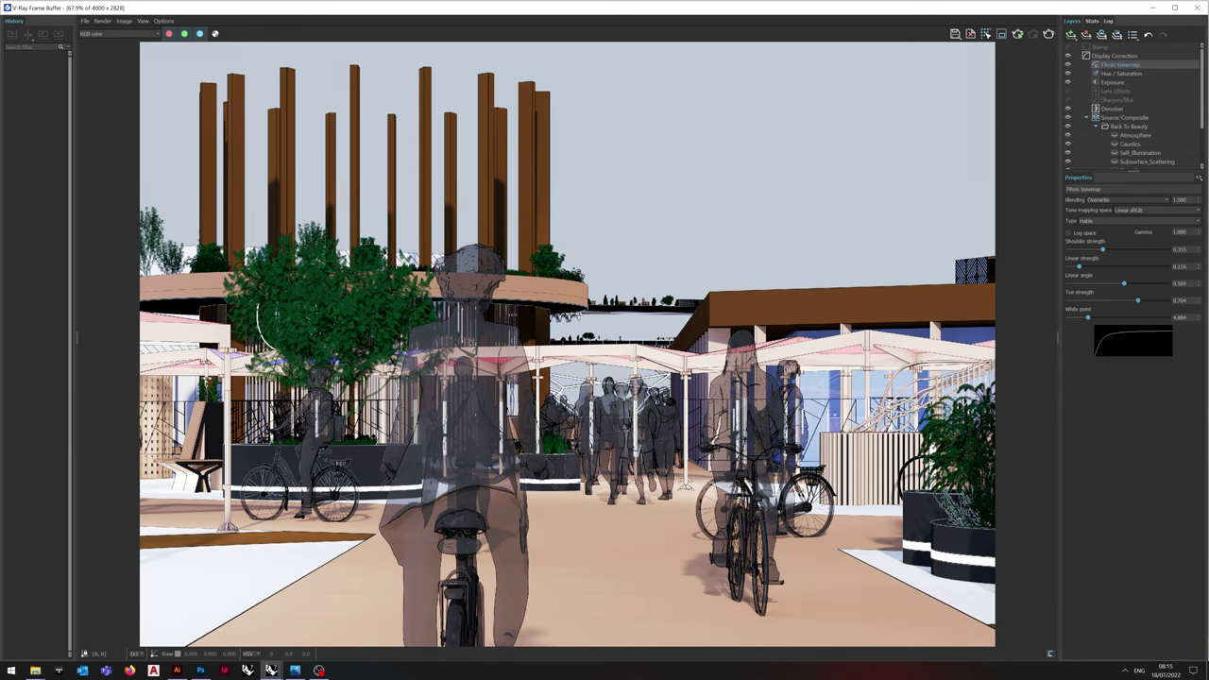
drag(1124, 283, 1081, 318)
Save the RGB color image as the PNG Render_RGB in the Tutorial Files folder of Tutorial 02 - 'Cartoon' Perspectives
click(85, 20)
click(111, 31)
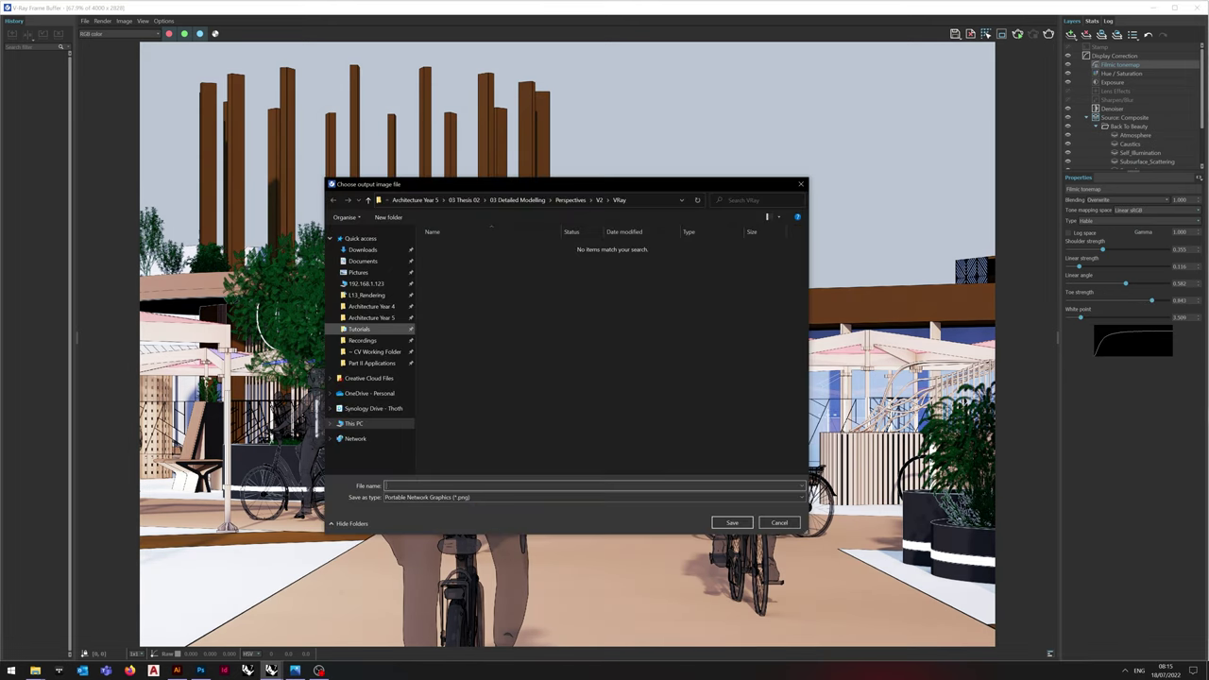
click(360, 329)
double_click(478, 266)
double_click(463, 256)
click(472, 486)
text(Render_RG1)
click(732, 522)
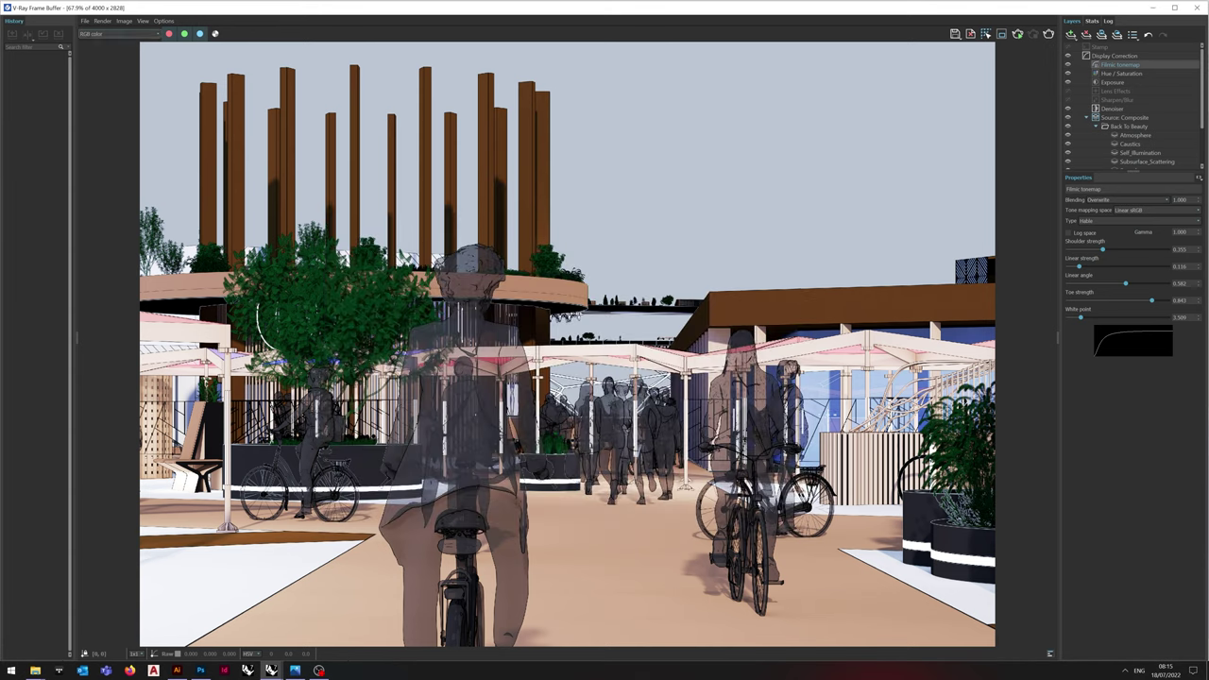
Display the Alpha channel and save it as a PNG named Render_Alpha in the same folder
click(92, 46)
click(85, 20)
click(115, 31)
text(Render_Al)
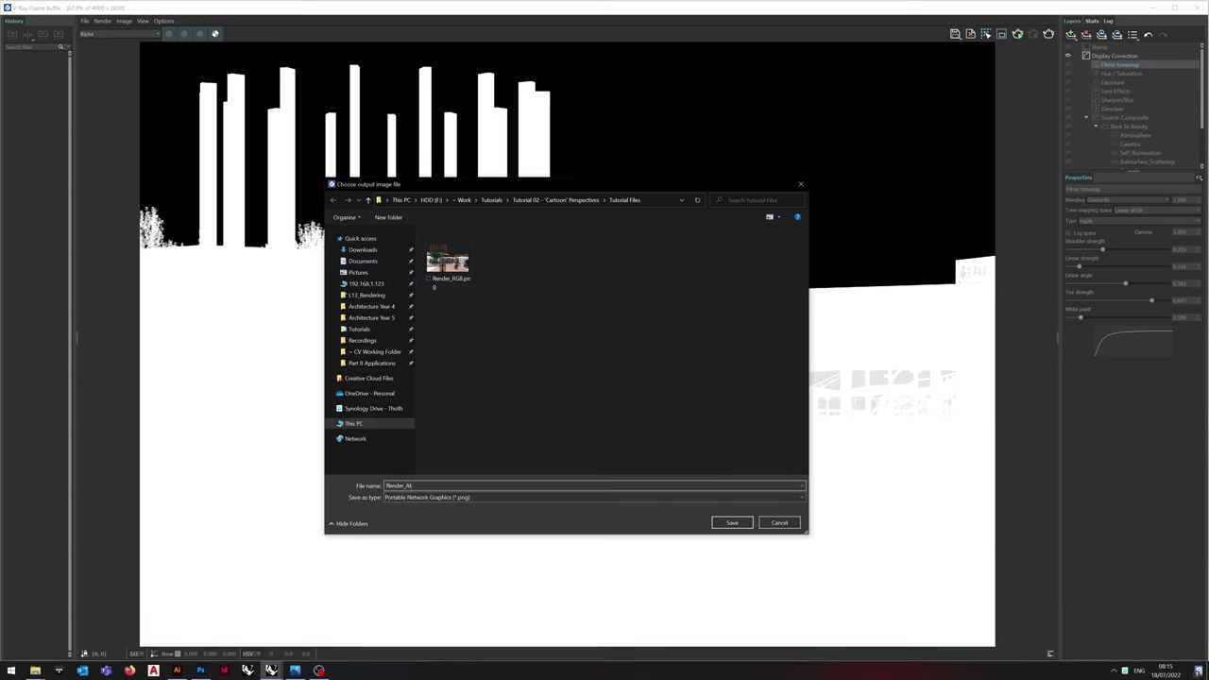
text(pha)
key(Return)
Display the Material_Random_Color channel and save it as a PNG named Render_MatID
click(118, 34)
click(107, 64)
key(ctrl+s)
text(Render_)
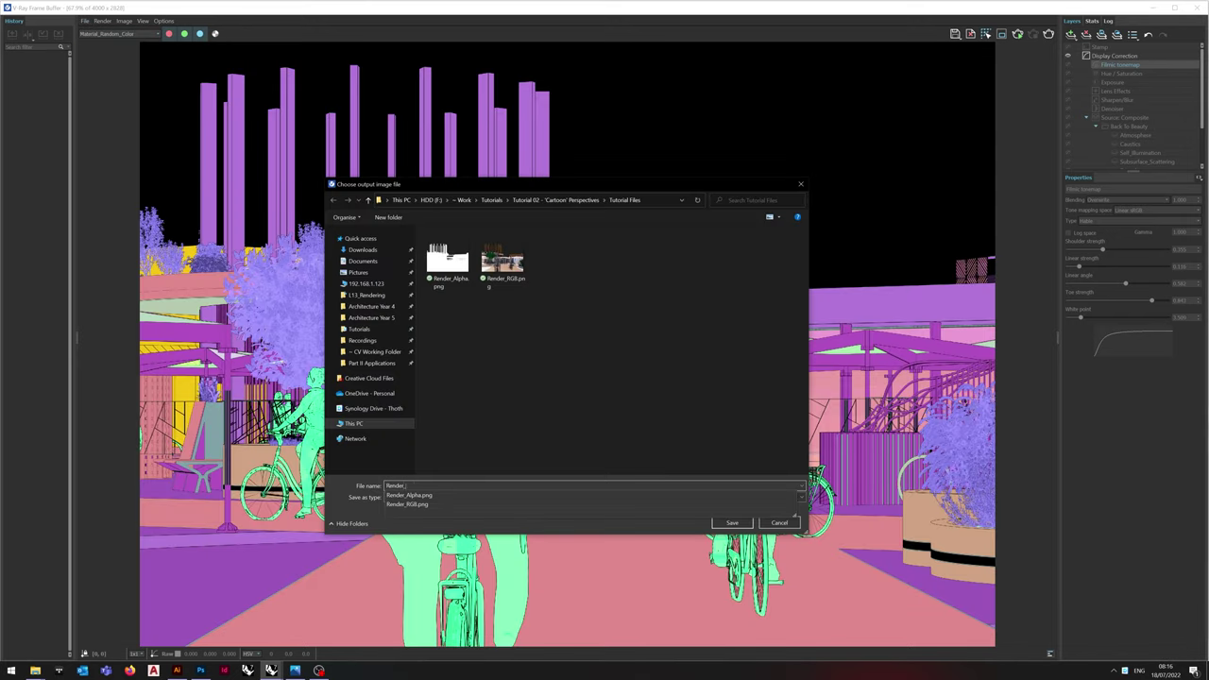
text(Colour)
key(Return)
Save the Contours channel as a PNG named Render_Contours, and return the frame buffer to RGB color
click(118, 34)
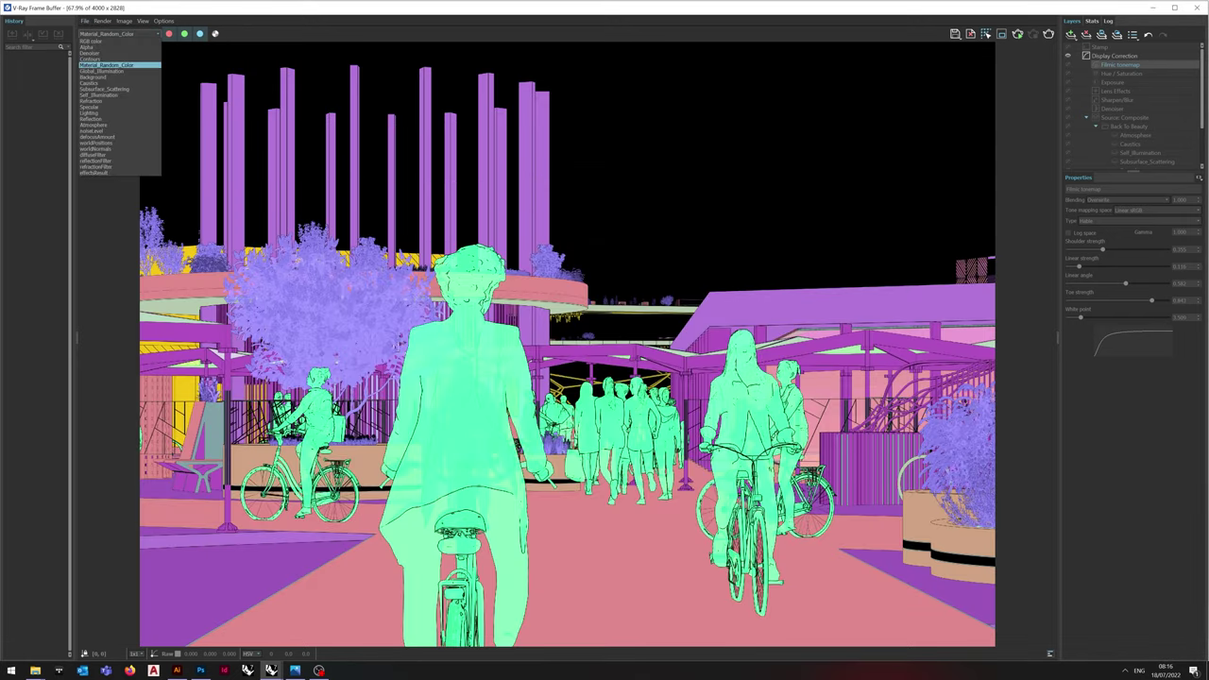
click(90, 58)
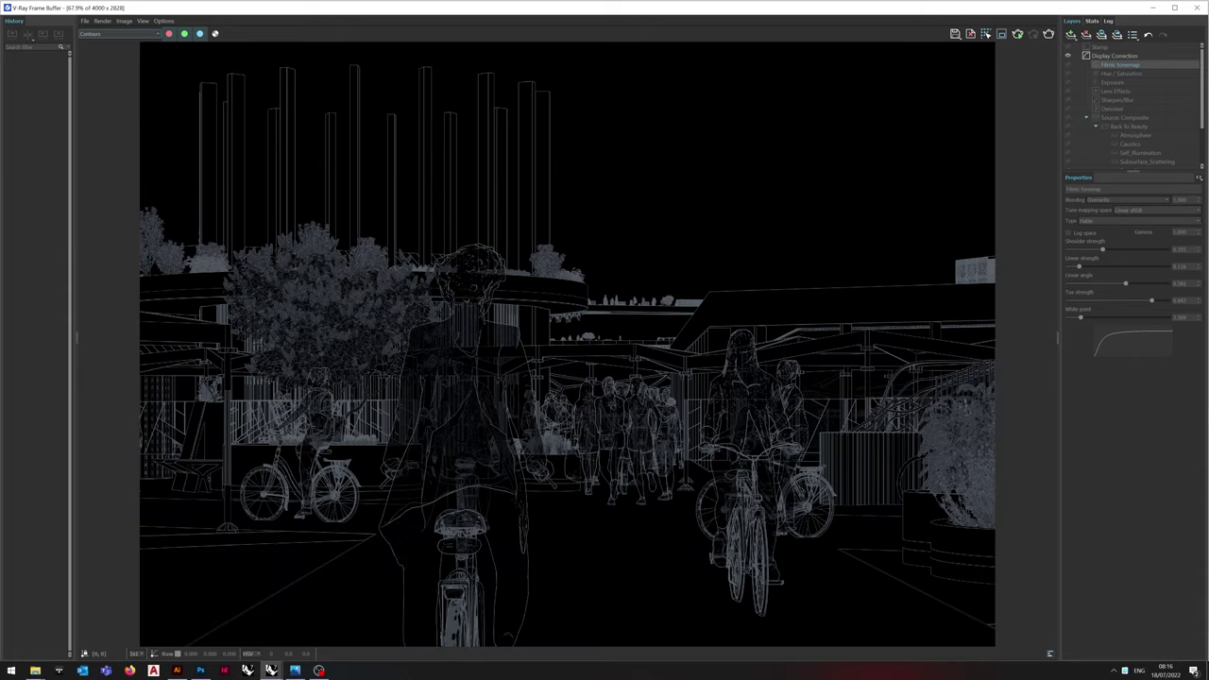
click(85, 21)
click(109, 32)
text(Render_Co)
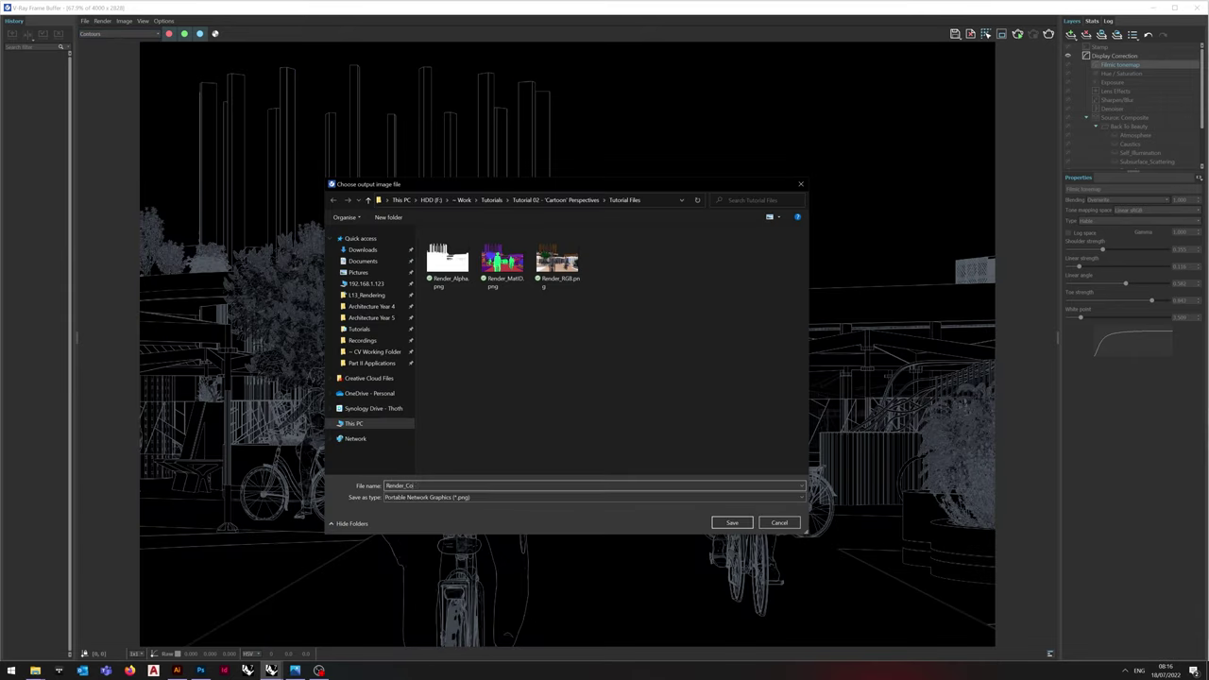
text(ntours)
key(Return)
click(119, 34)
click(105, 41)
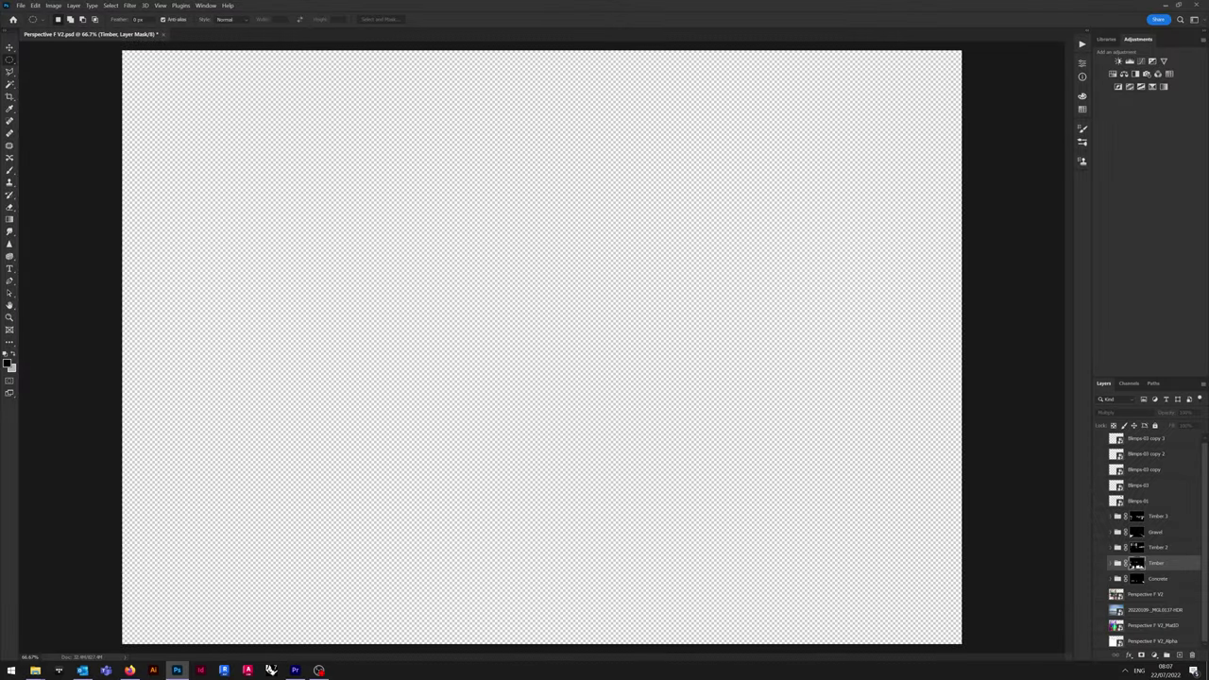
In Photoshop, show the Perspective F V2_Alpha and MatID layers and make MatID active for the Magic Wand
click(1100, 642)
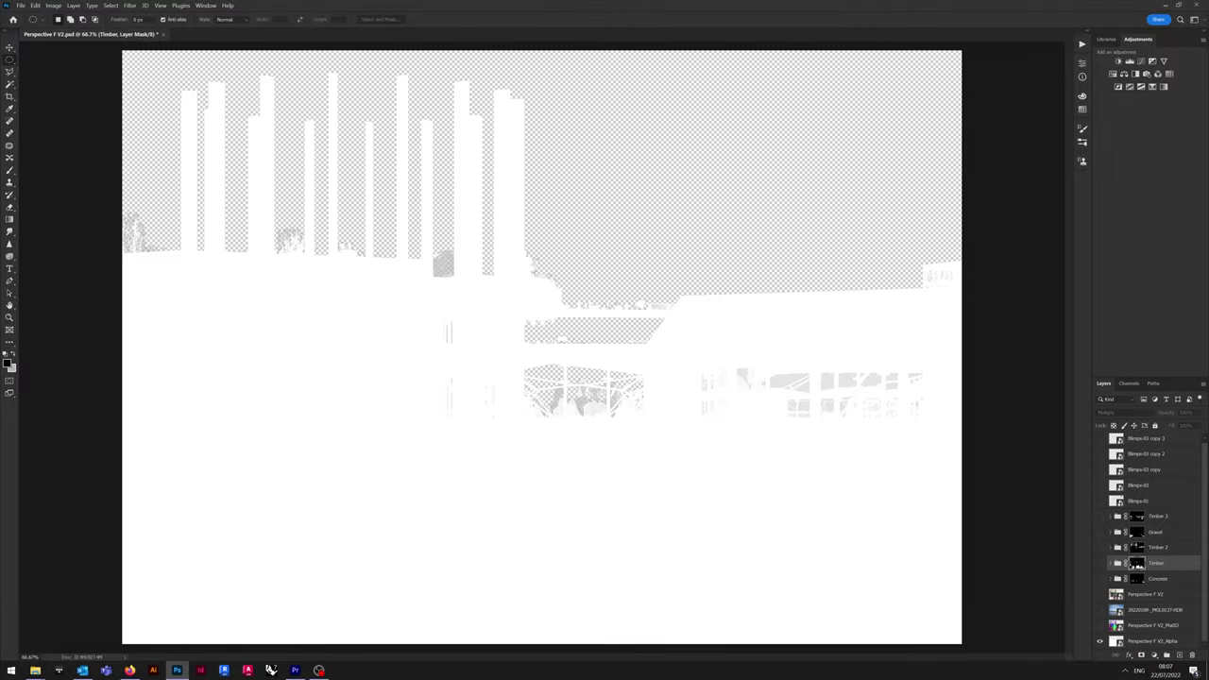
click(1099, 625)
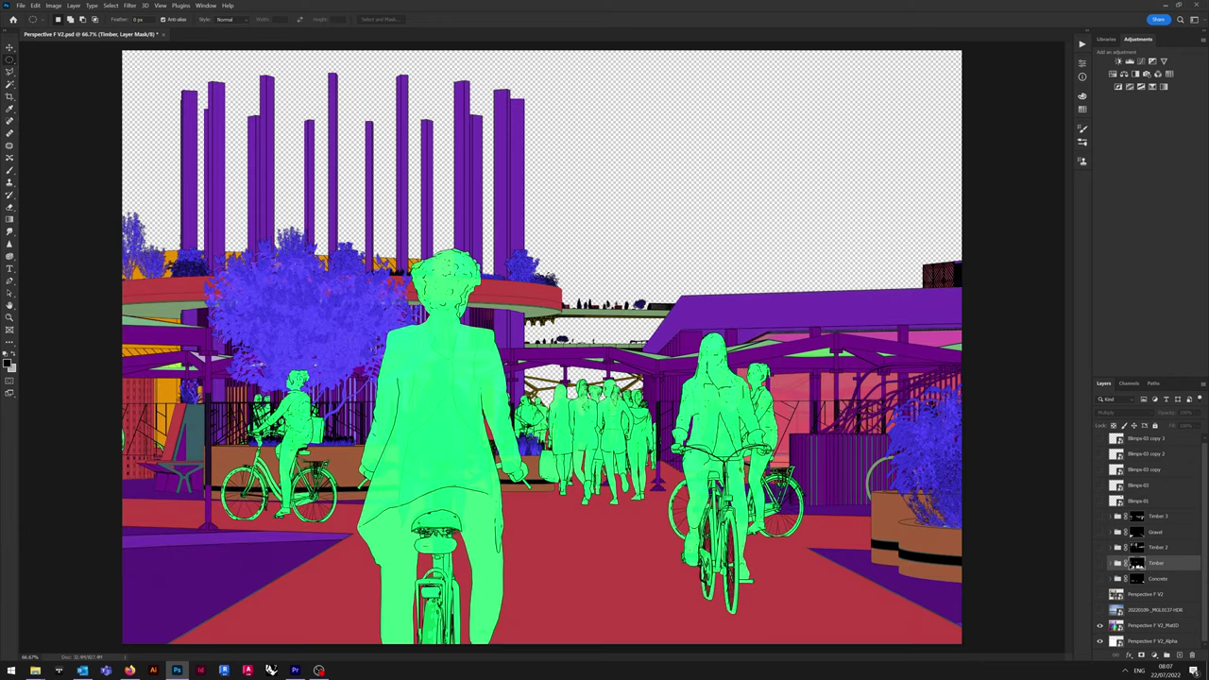
key(w)
click(1152, 626)
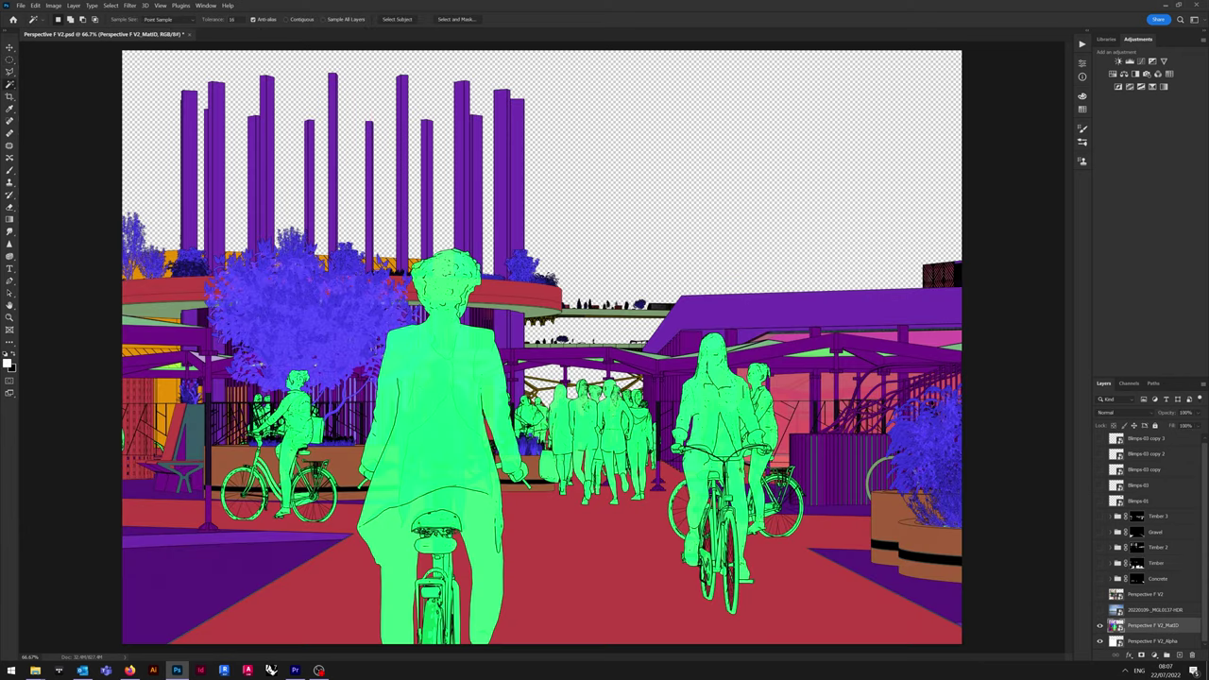
Select the red surfaces of the MatID layer with the Magic Wand and compare them with the Timber group's mask
click(595, 562)
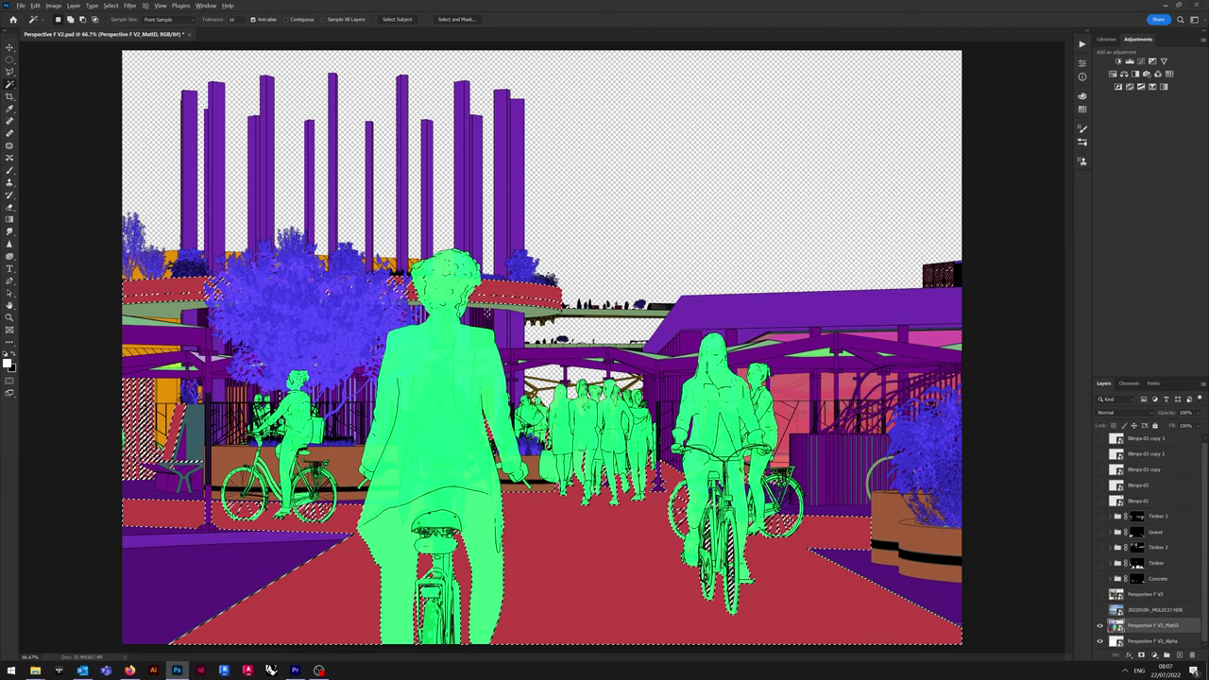
alt+click(1136, 563)
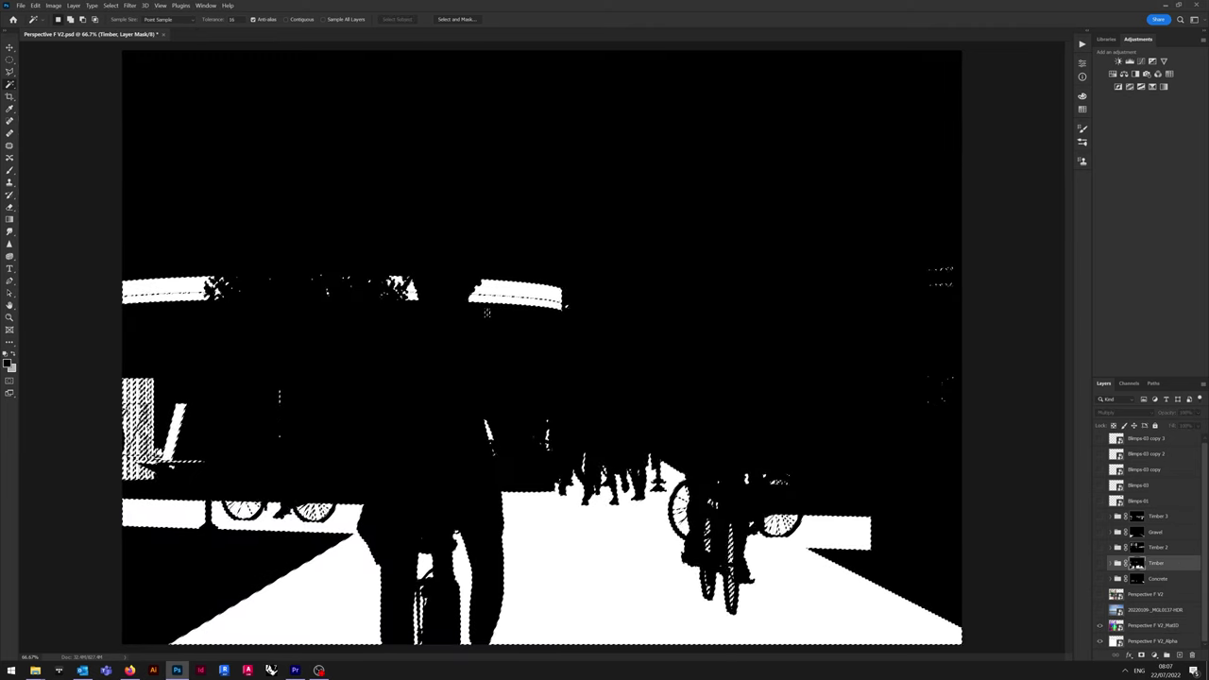
alt+click(1137, 563)
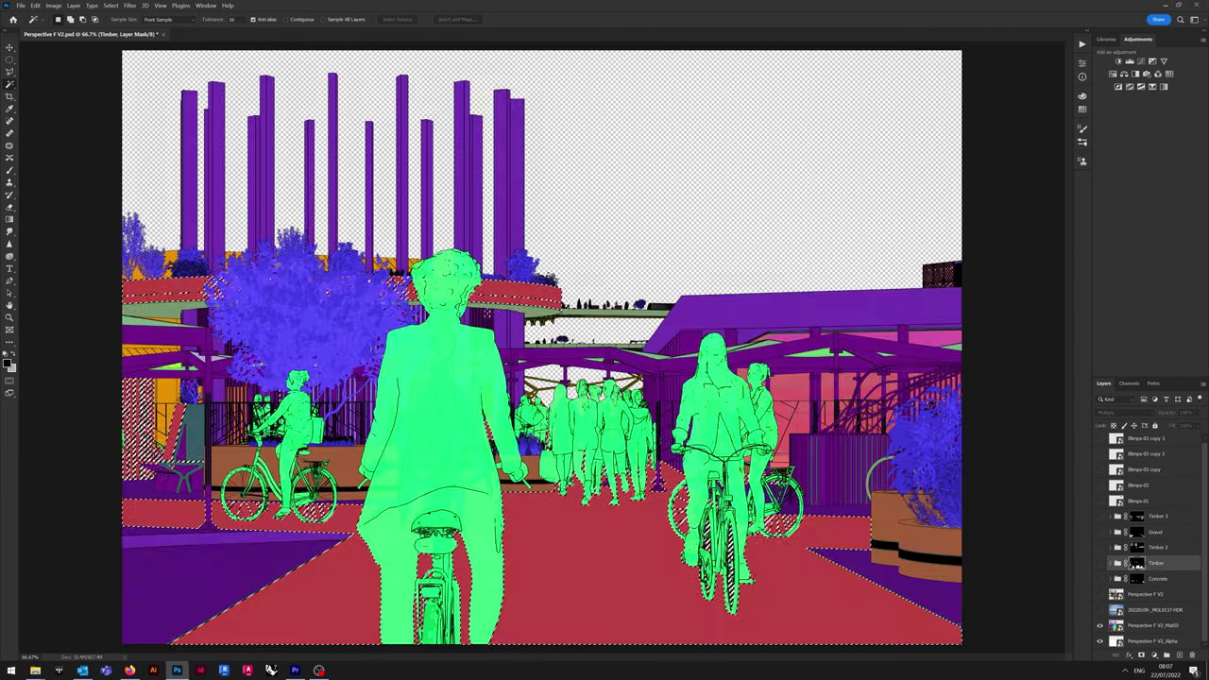
Select the brown planter areas on the MatID layer and compare them with the Concrete group's mask
click(1152, 626)
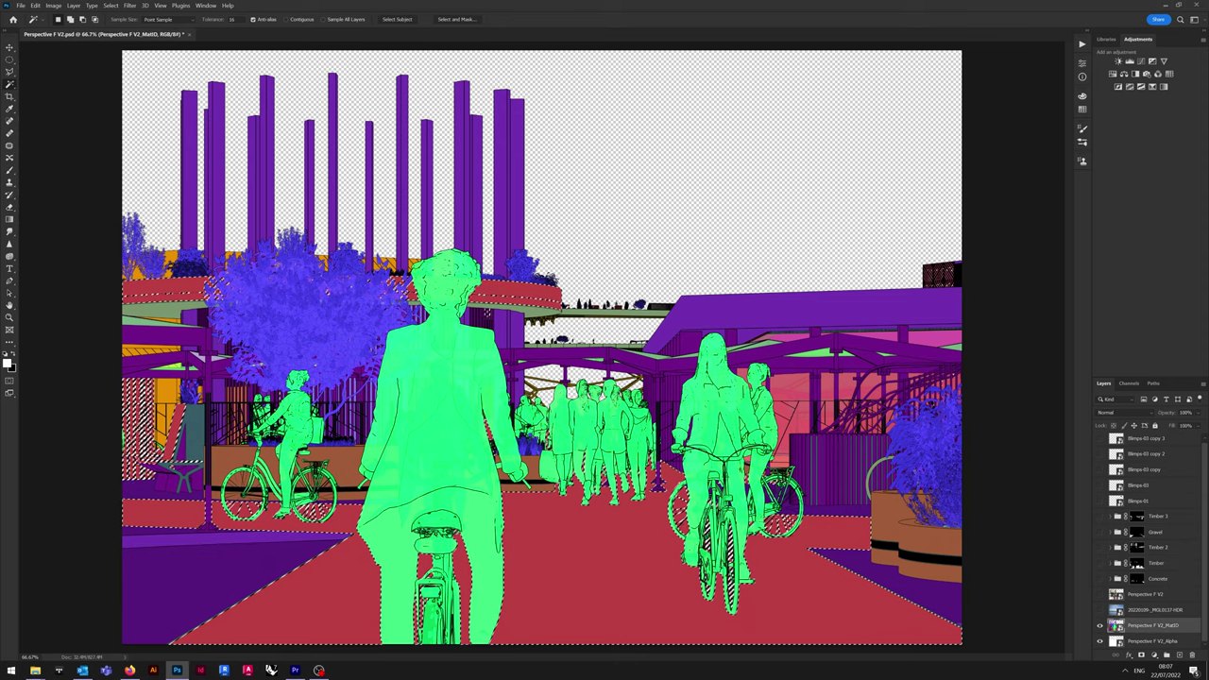
click(904, 521)
alt+scroll(904, 521, up, 1)
click(1136, 578)
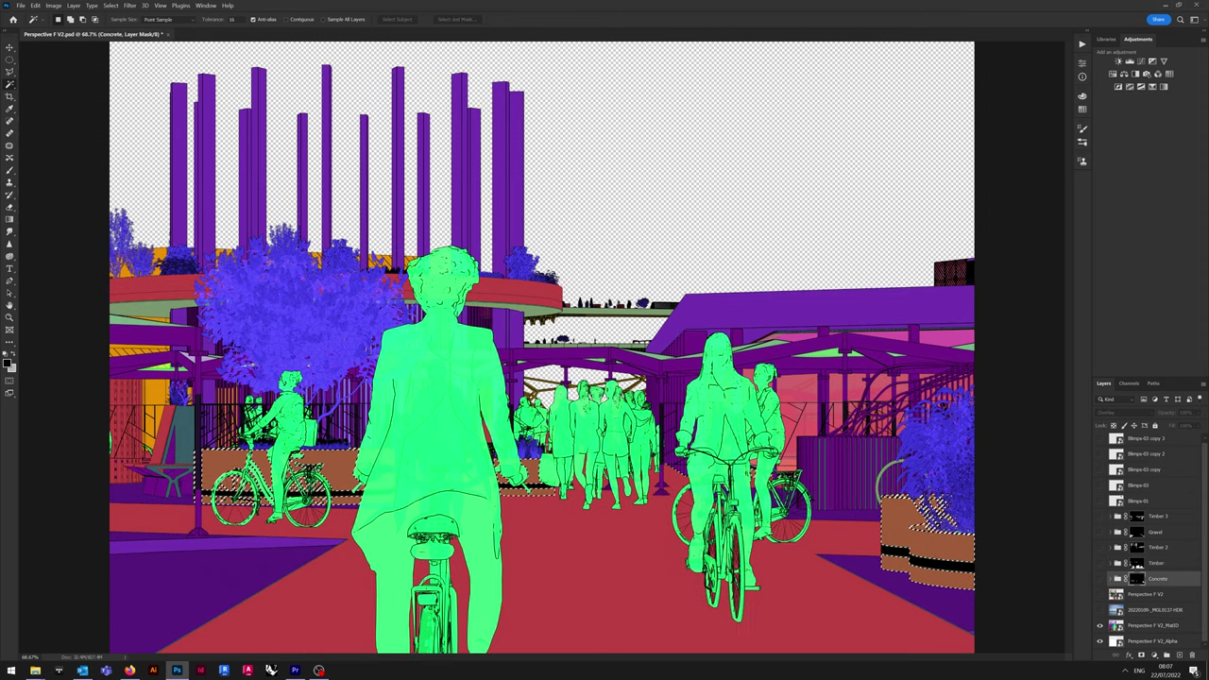
alt+click(1136, 578)
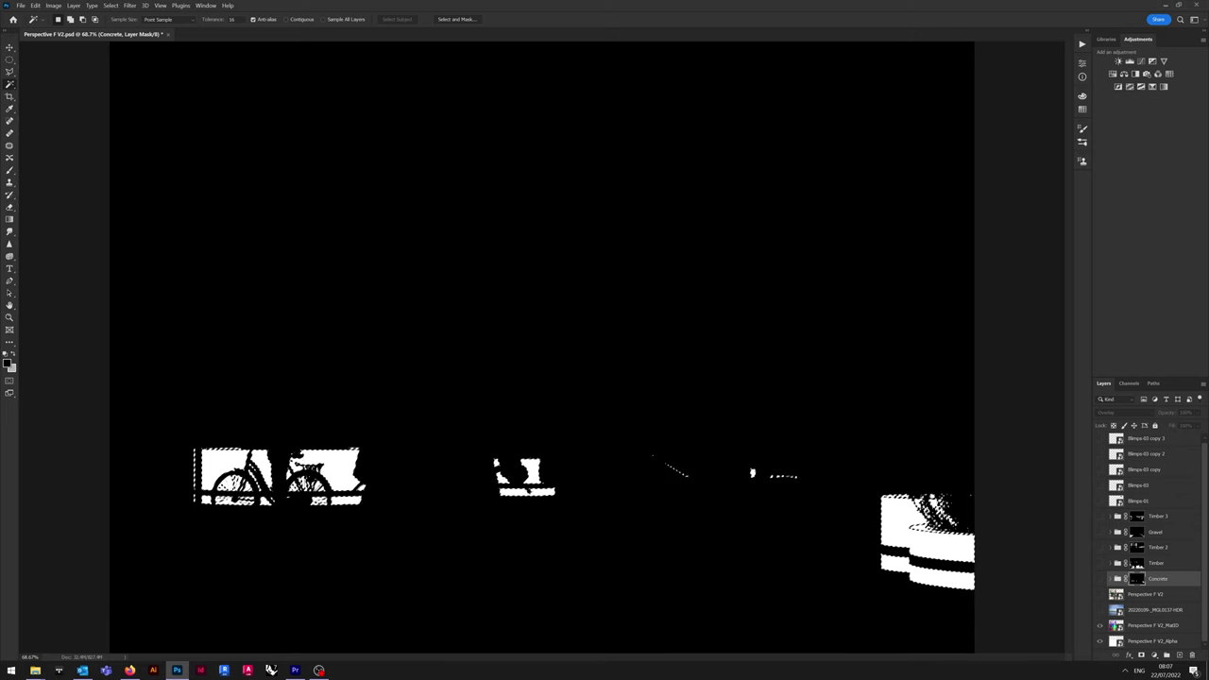
alt+click(1136, 578)
click(1148, 625)
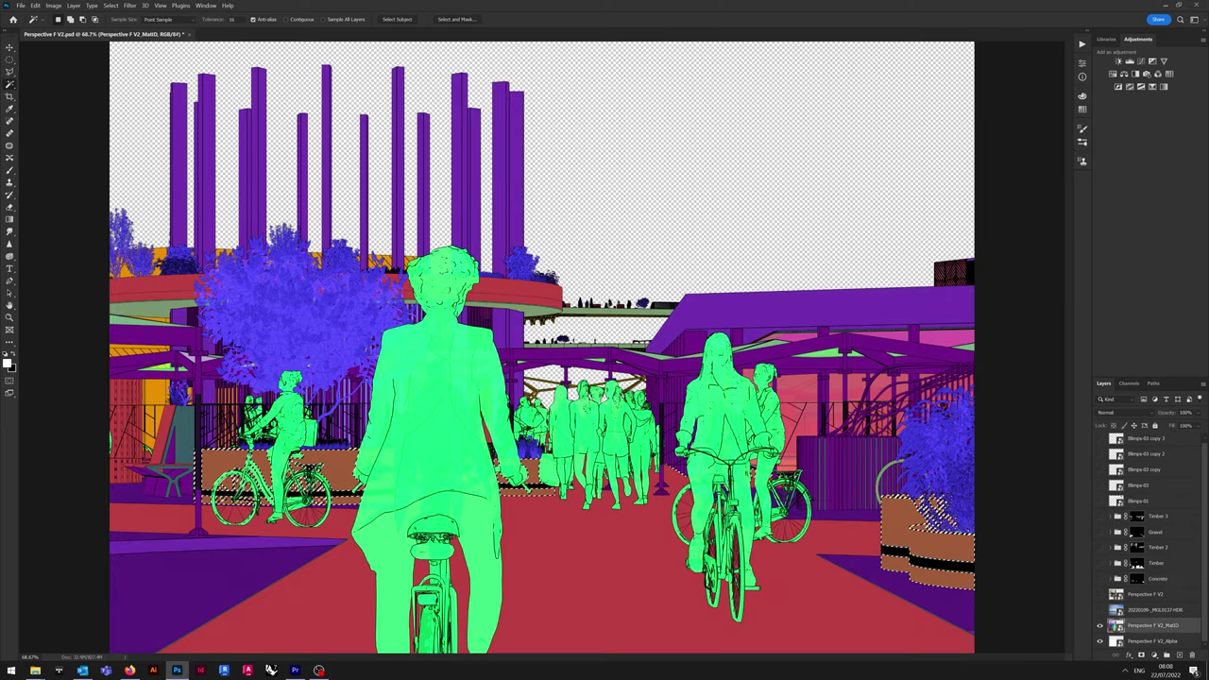
Clear the planter selection and hide the MatID and Alpha layers
right_click(931, 360)
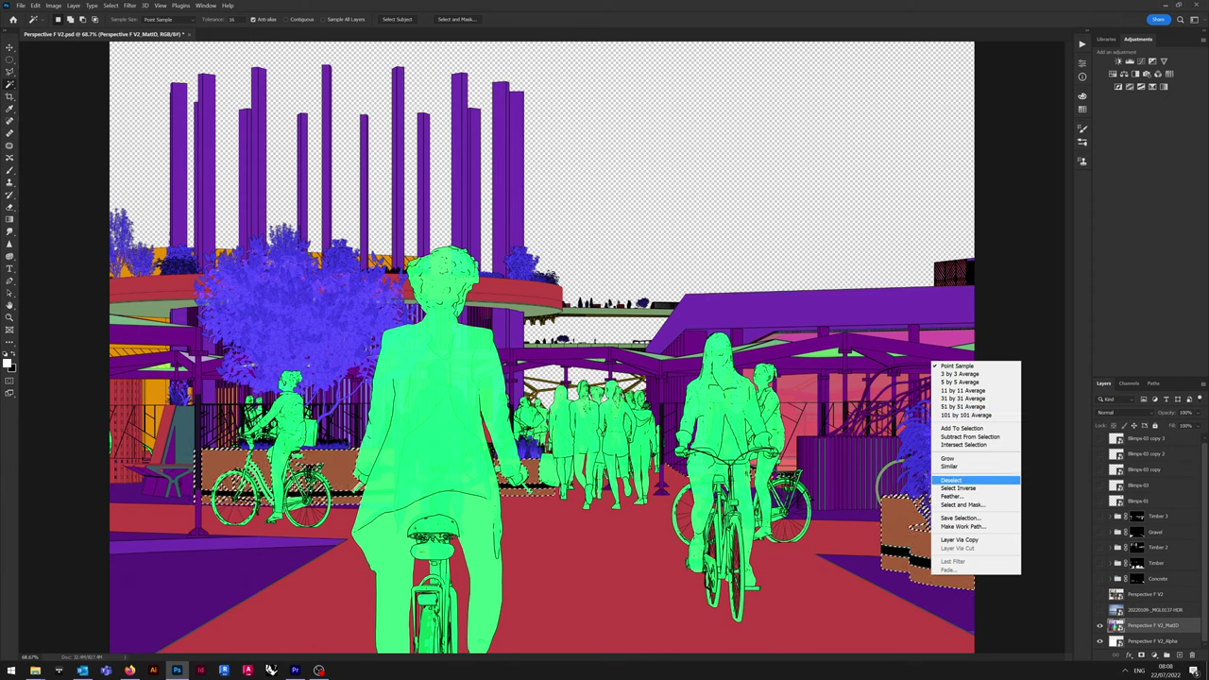
click(951, 479)
key(m)
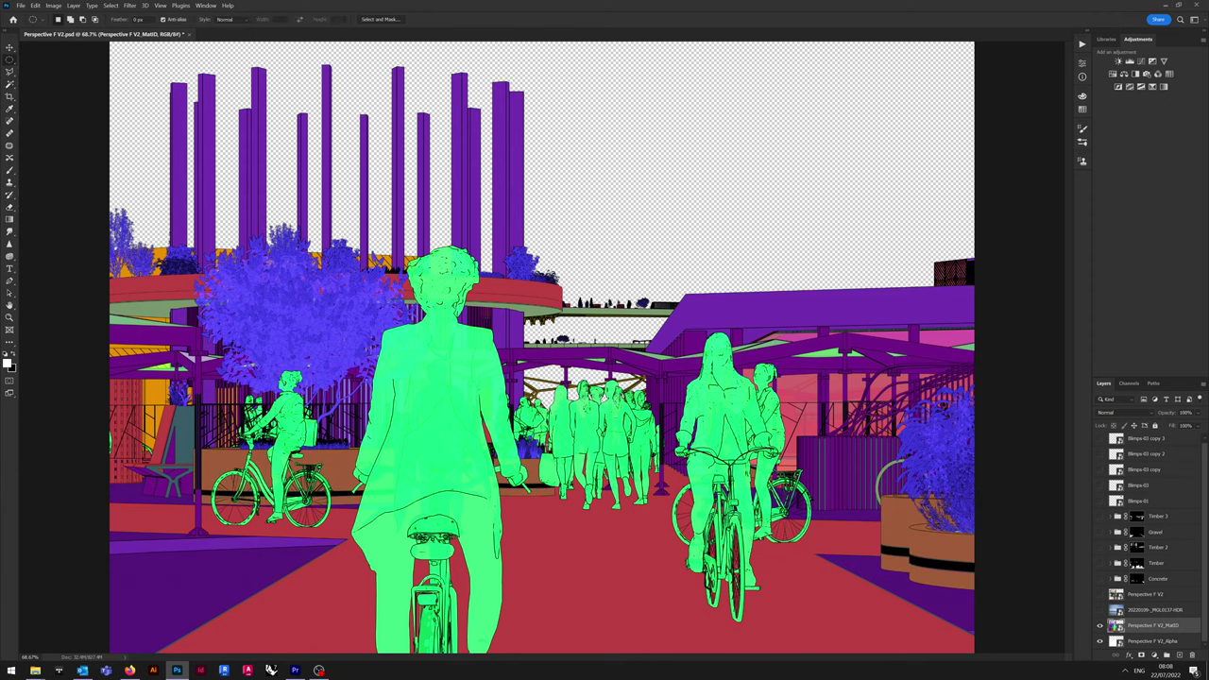
click(1100, 625)
click(1099, 641)
Show the Concrete, Timber, Timber 2, Gravel and Timber 3 groups together with the Perspective F V2 render and the HDR sky layer
click(1099, 579)
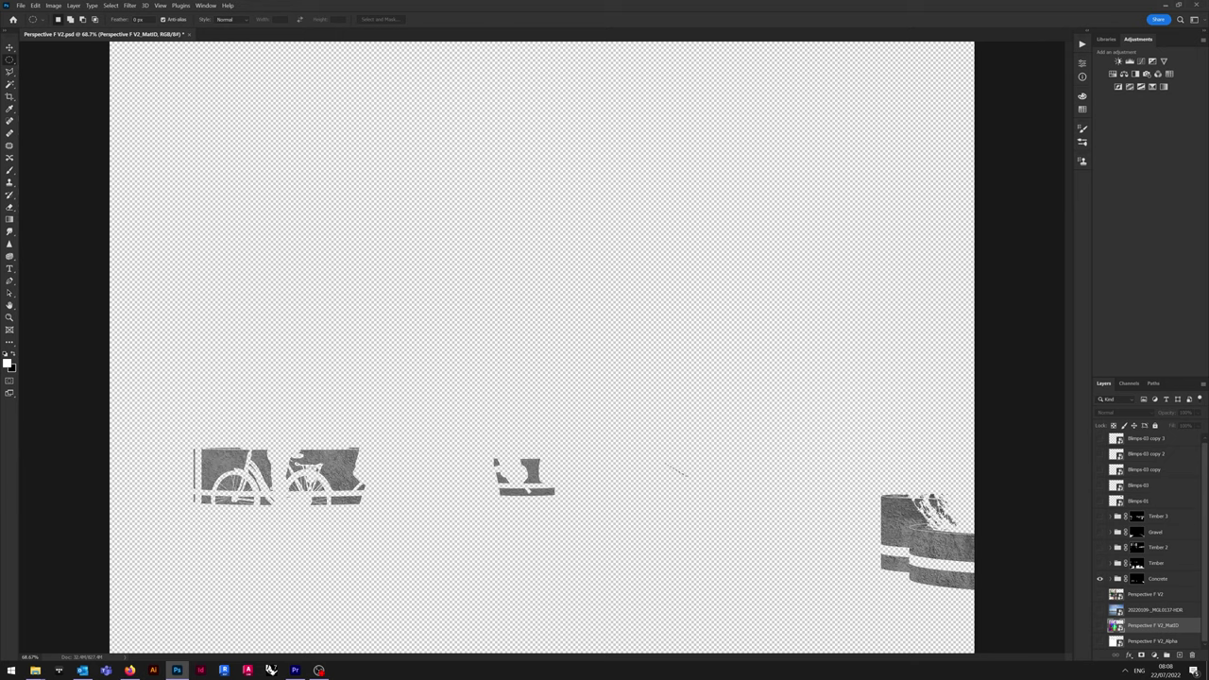
click(1099, 547)
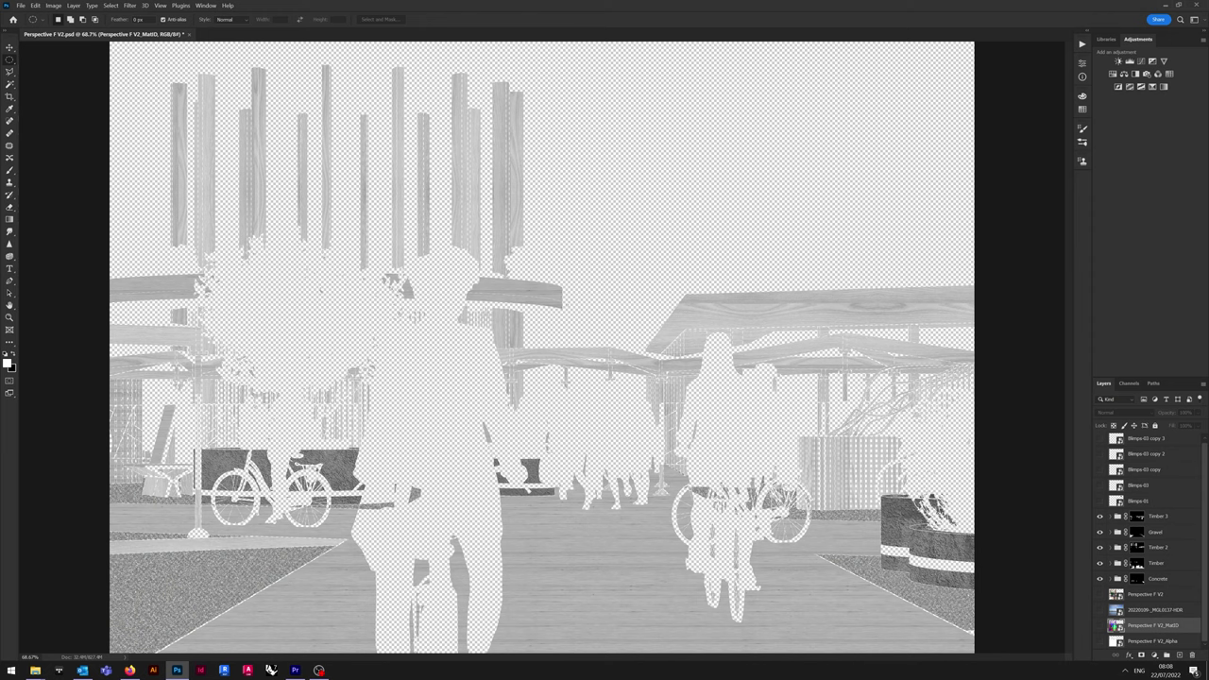
click(1100, 610)
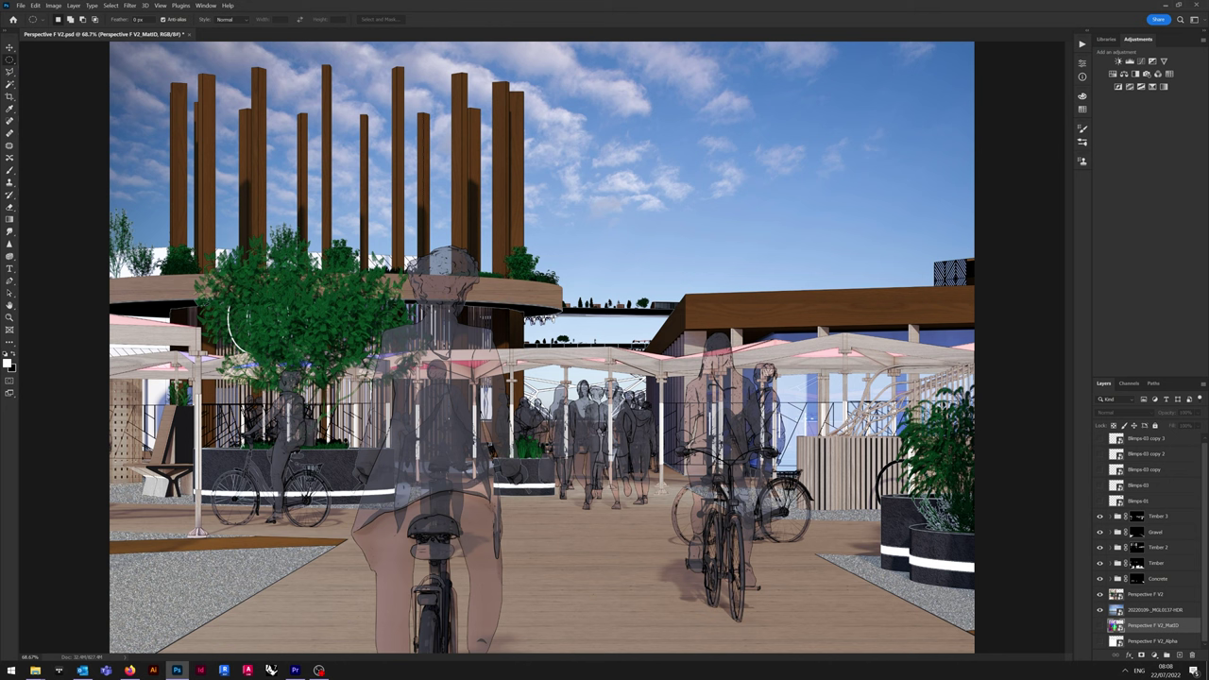
Check the blend mode and opacity of the Concrete, Timber, Timber 2, Gravel and Timber 3 groups one by one
click(1158, 579)
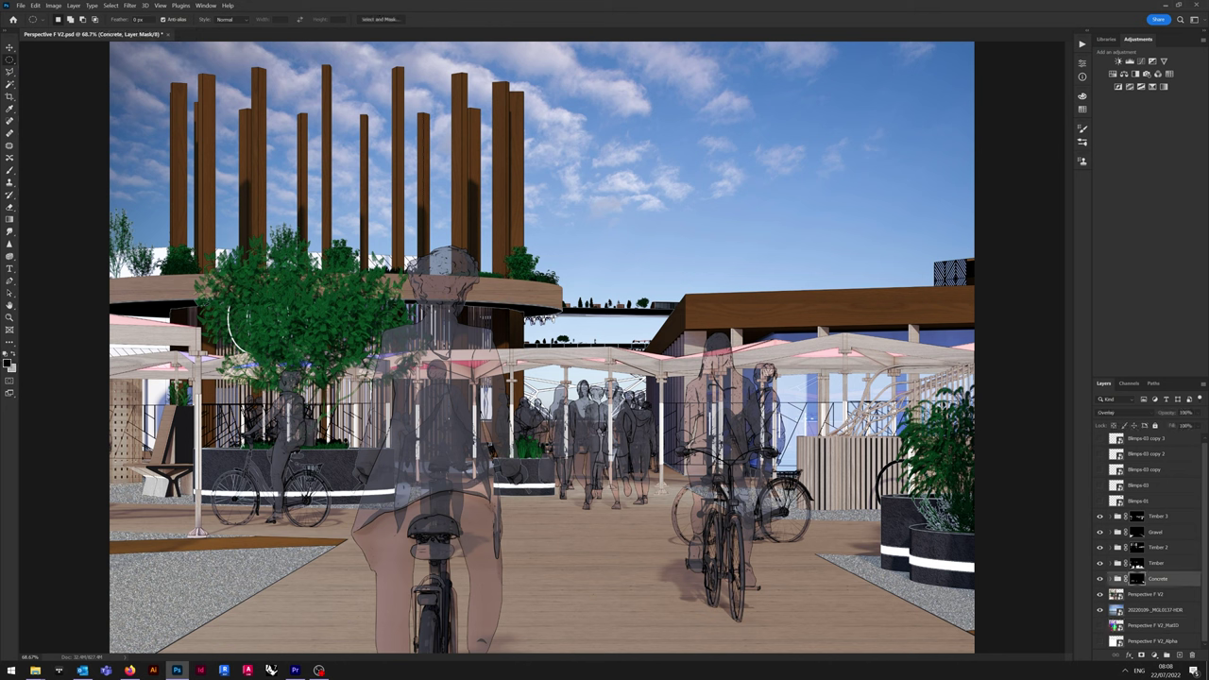
click(1156, 563)
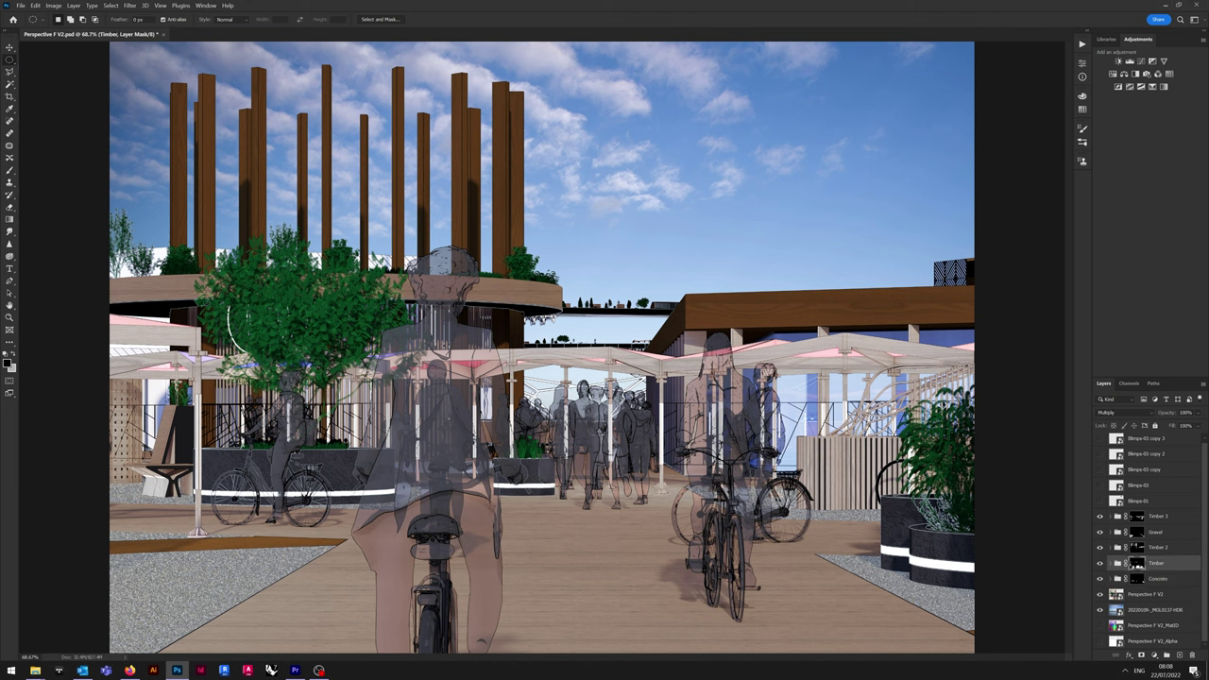
click(1158, 548)
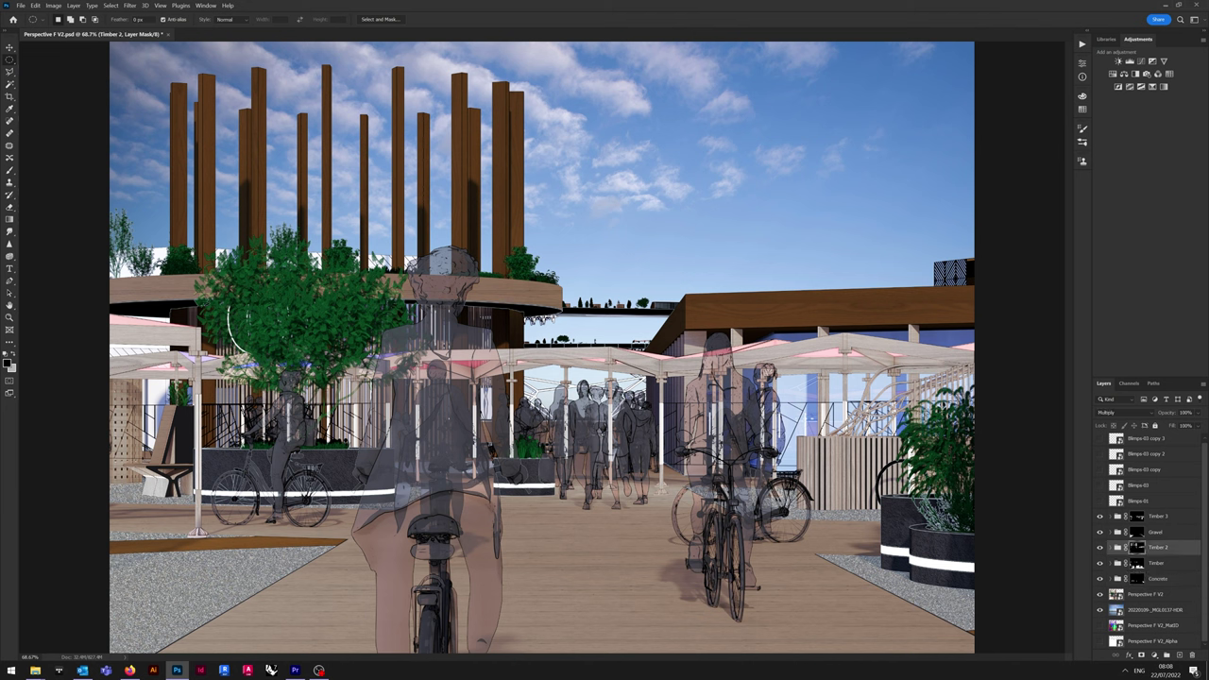
click(1156, 531)
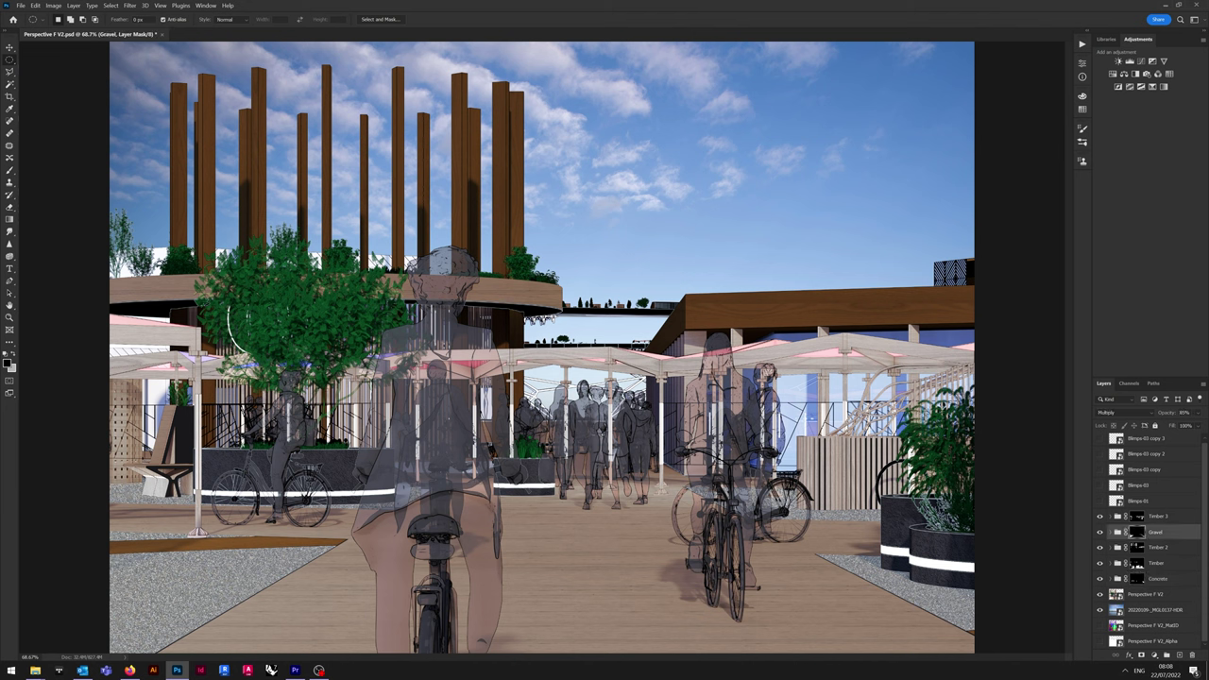
click(1156, 516)
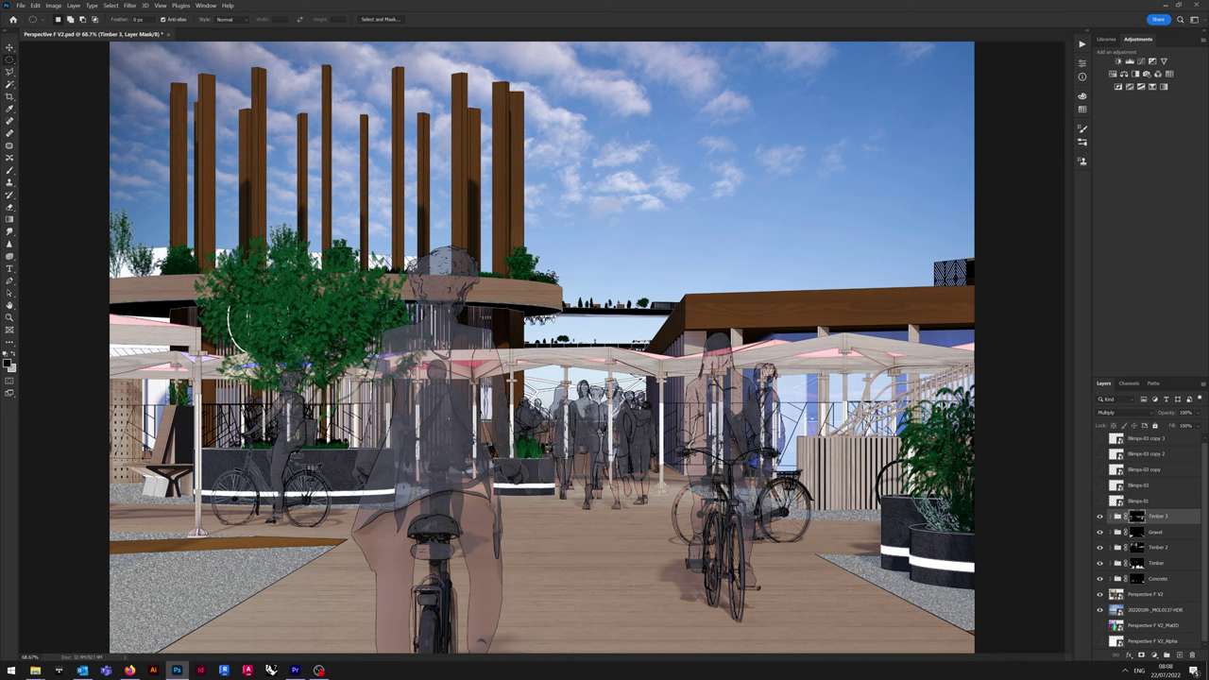
Expand the Concrete group to examine its texture layers, and collapse it again
click(1158, 579)
click(1110, 579)
scroll(1112, 579, down, 2)
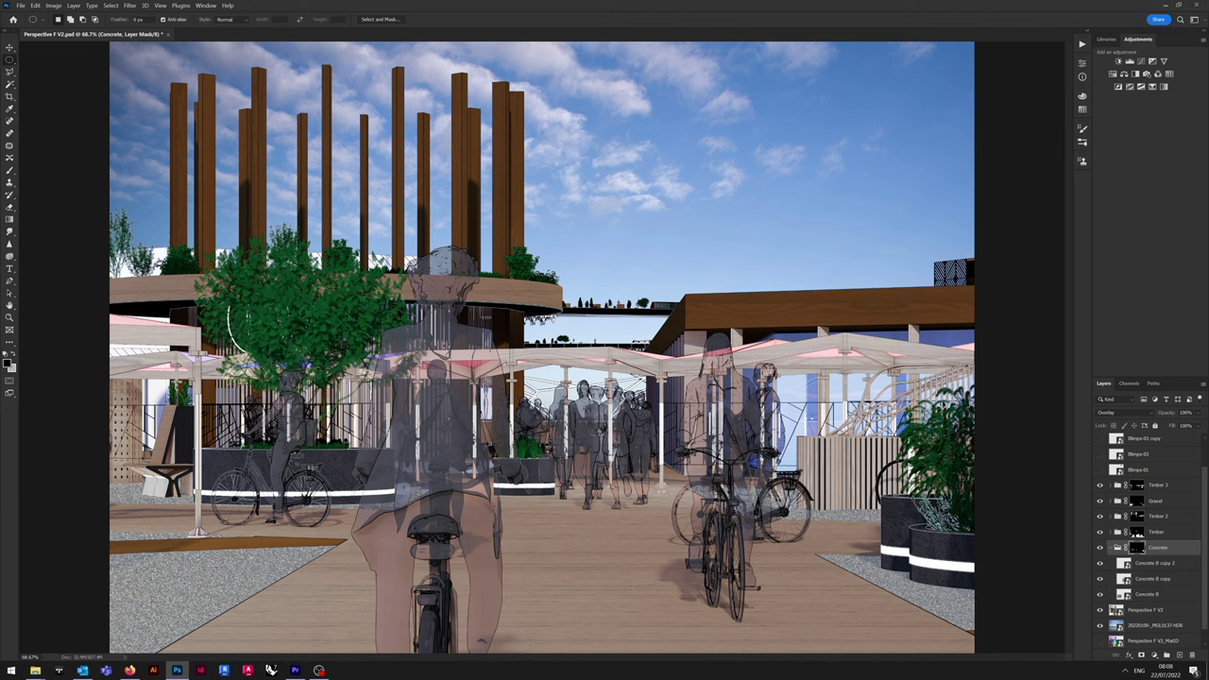
click(1110, 548)
Expand the Timber group and its Group 1 subgroup to examine the texture layers inside
click(1111, 563)
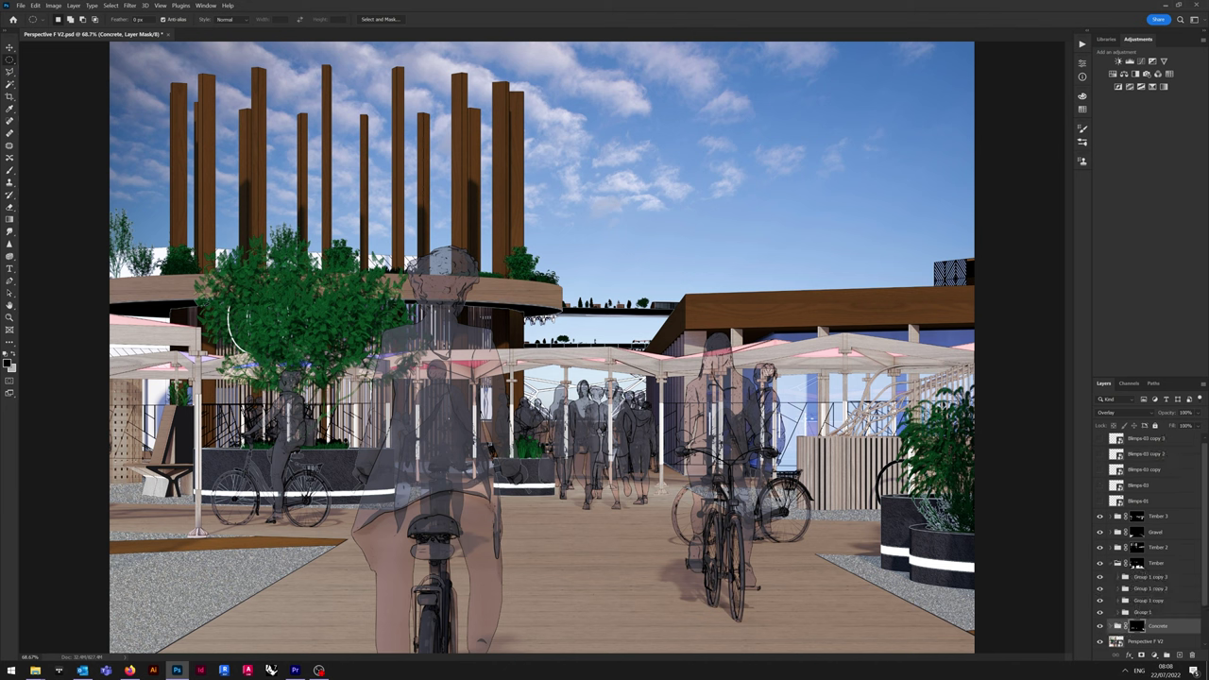
scroll(1113, 565, down, 2)
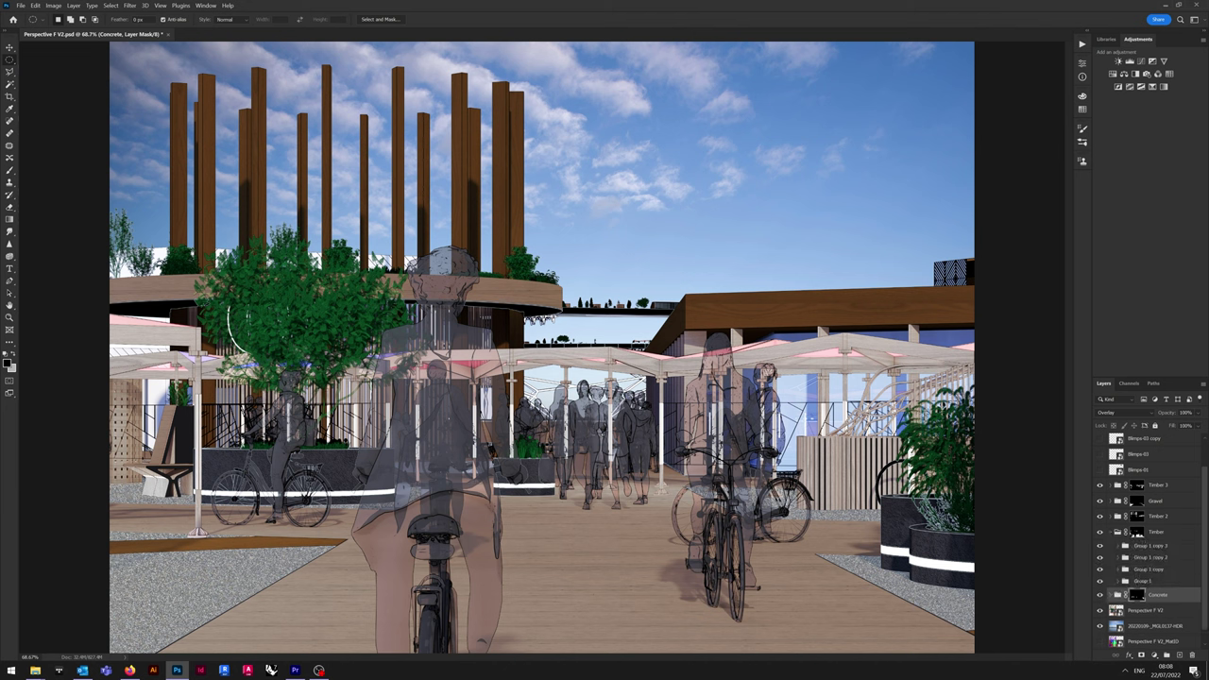
click(1119, 580)
scroll(1135, 580, down, 3)
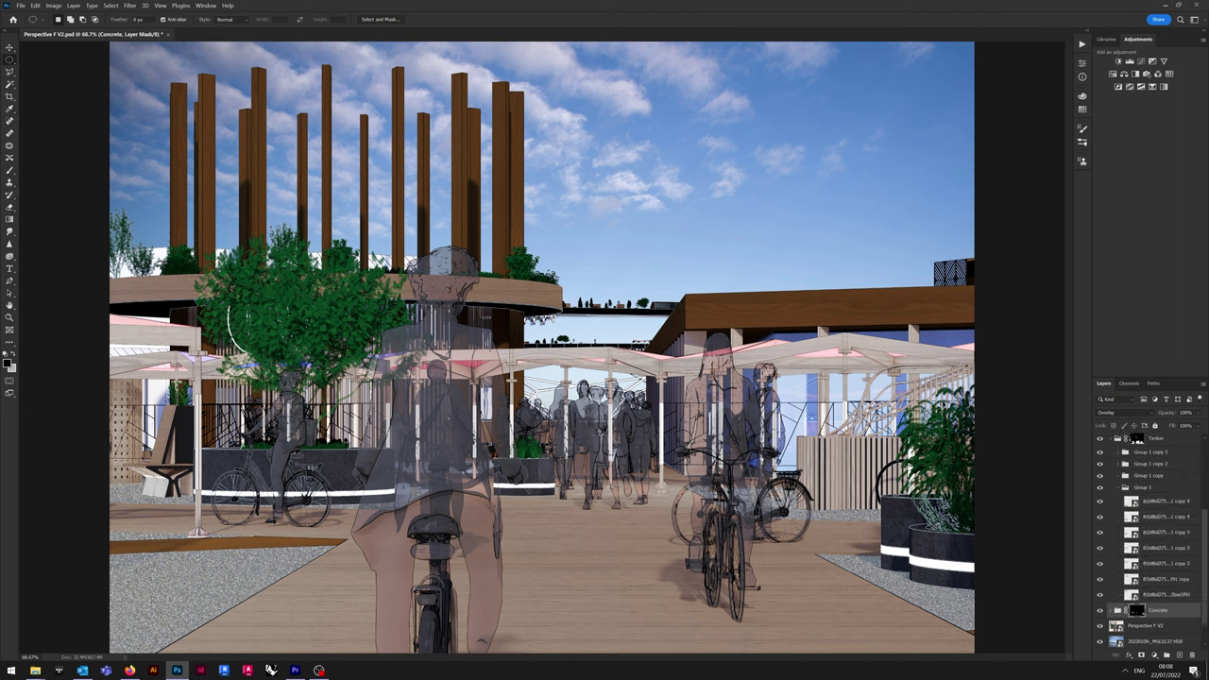
Collapse the Group 1 subgroup and the Timber group
click(1144, 487)
click(1119, 487)
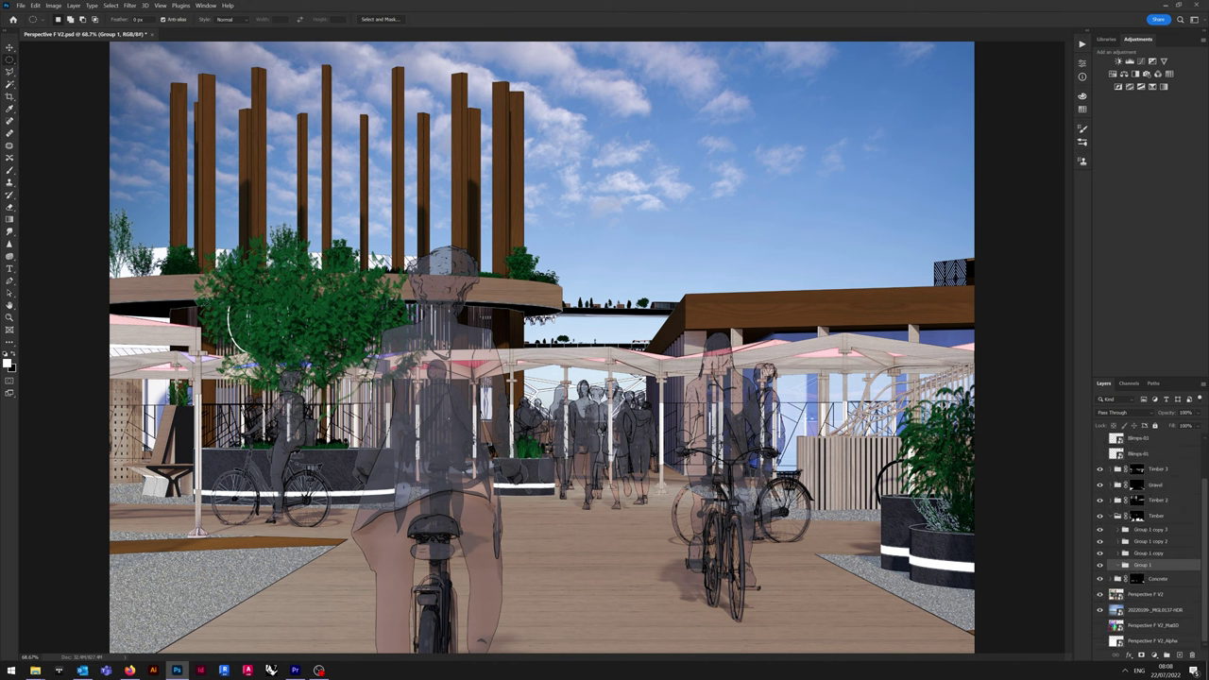
click(1119, 515)
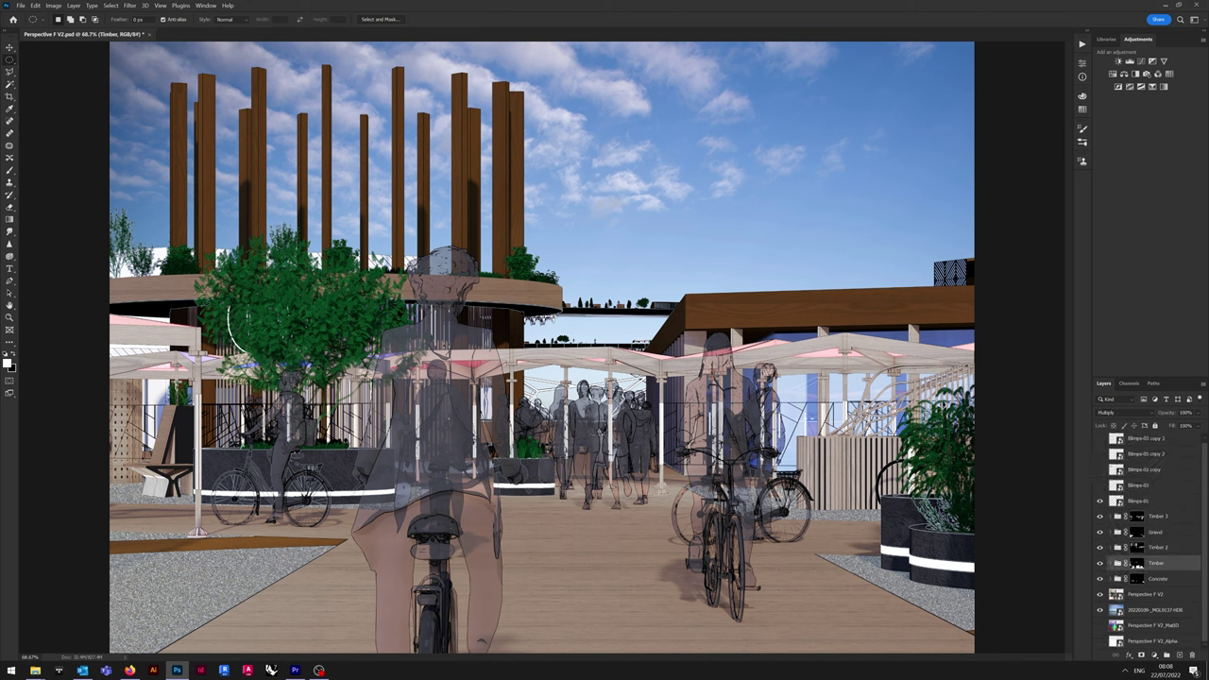
Show the remaining hidden Blimps layers above the Timber 3 group
click(1099, 485)
click(1099, 469)
click(1099, 454)
click(1099, 439)
click(1147, 439)
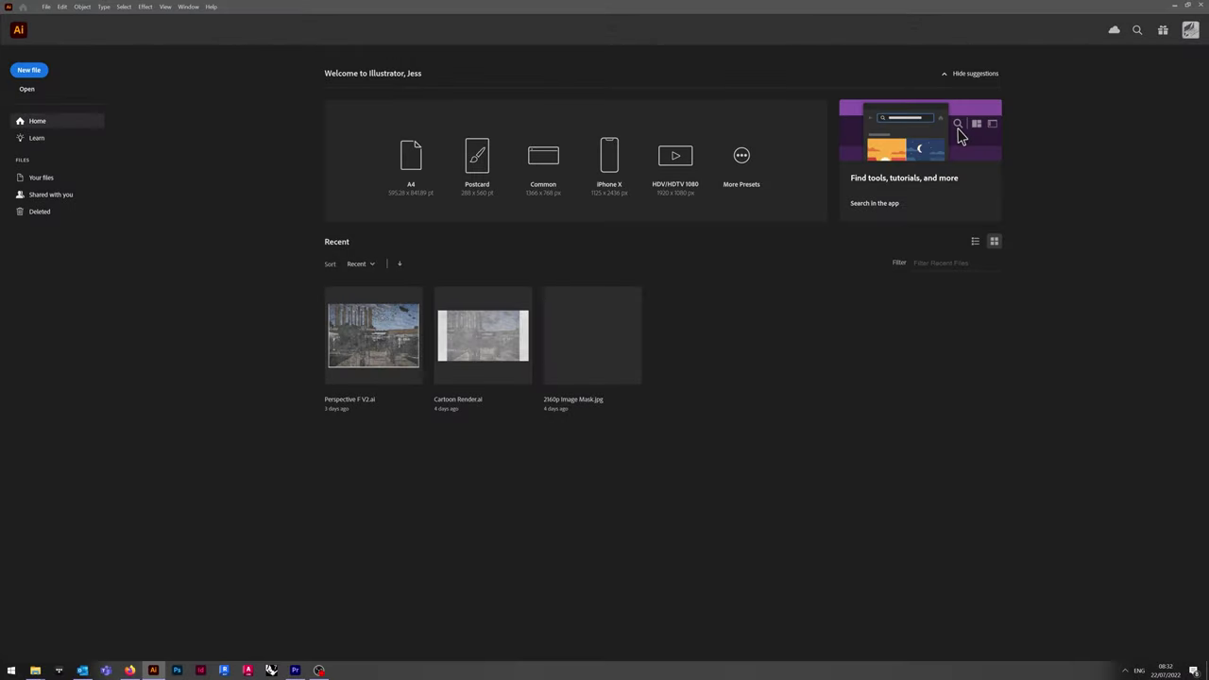
Create a 594 x 420 mm CMYK document at 300 ppi in Illustrator and place Perspective F V2.psd in it
click(29, 70)
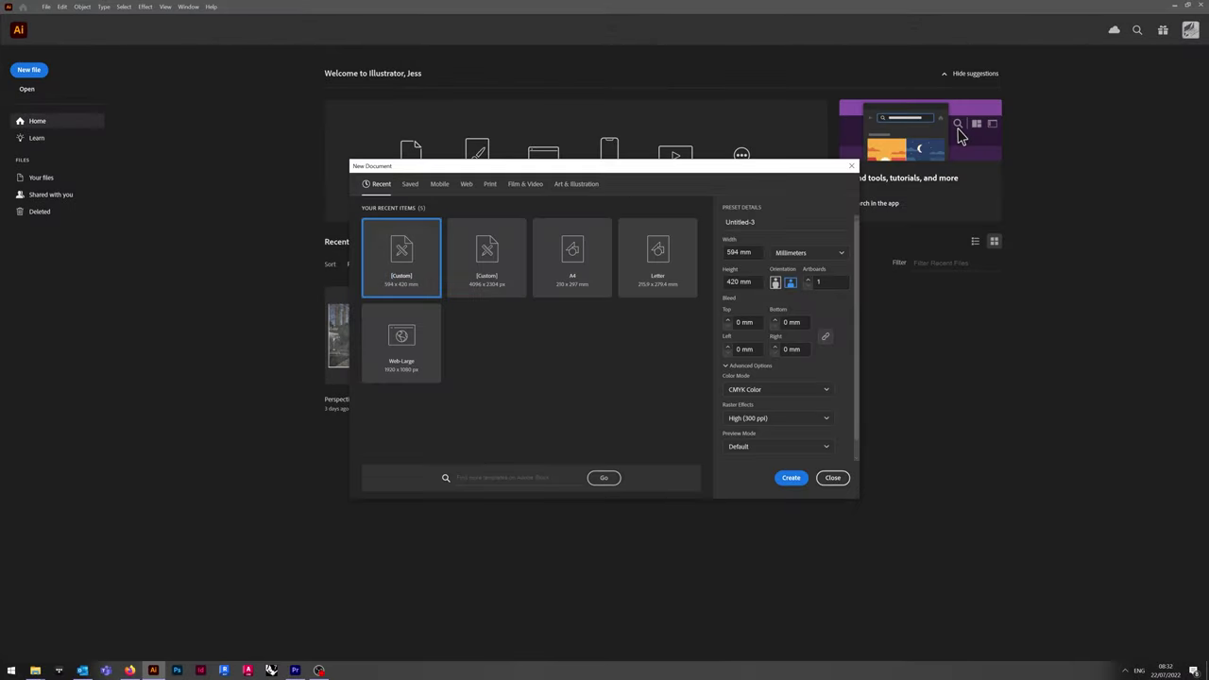
click(790, 478)
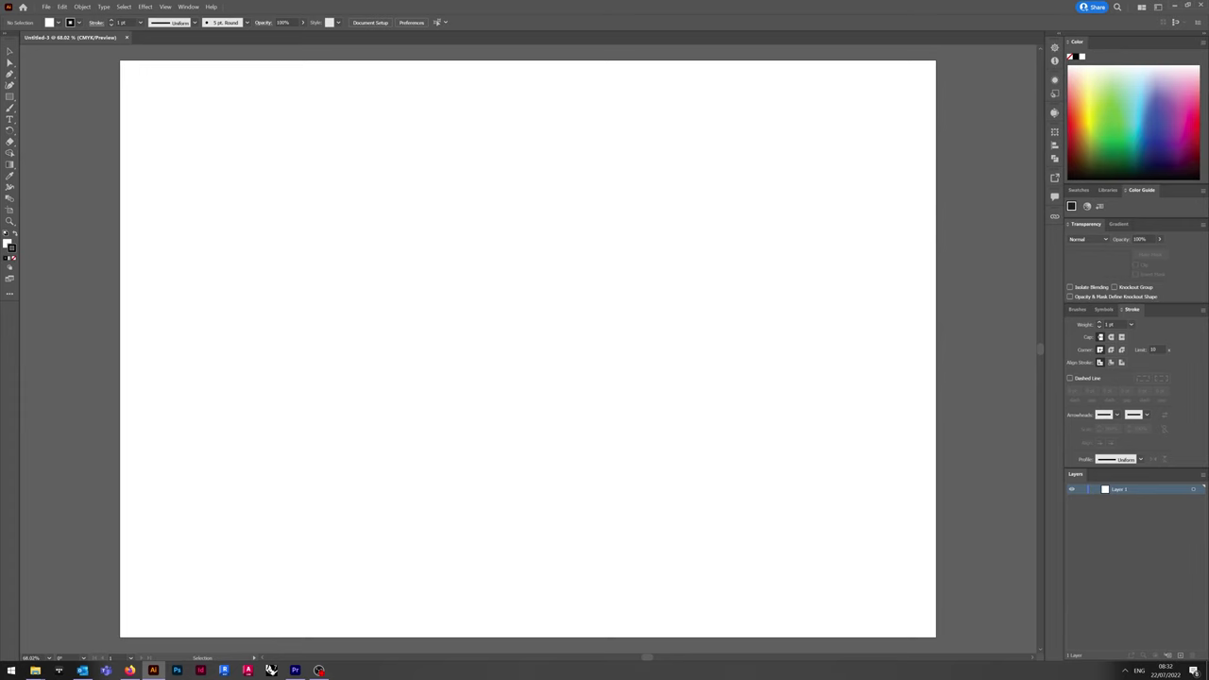
mouse_move(35, 670)
click(113, 618)
drag(1010, 373, 455, 297)
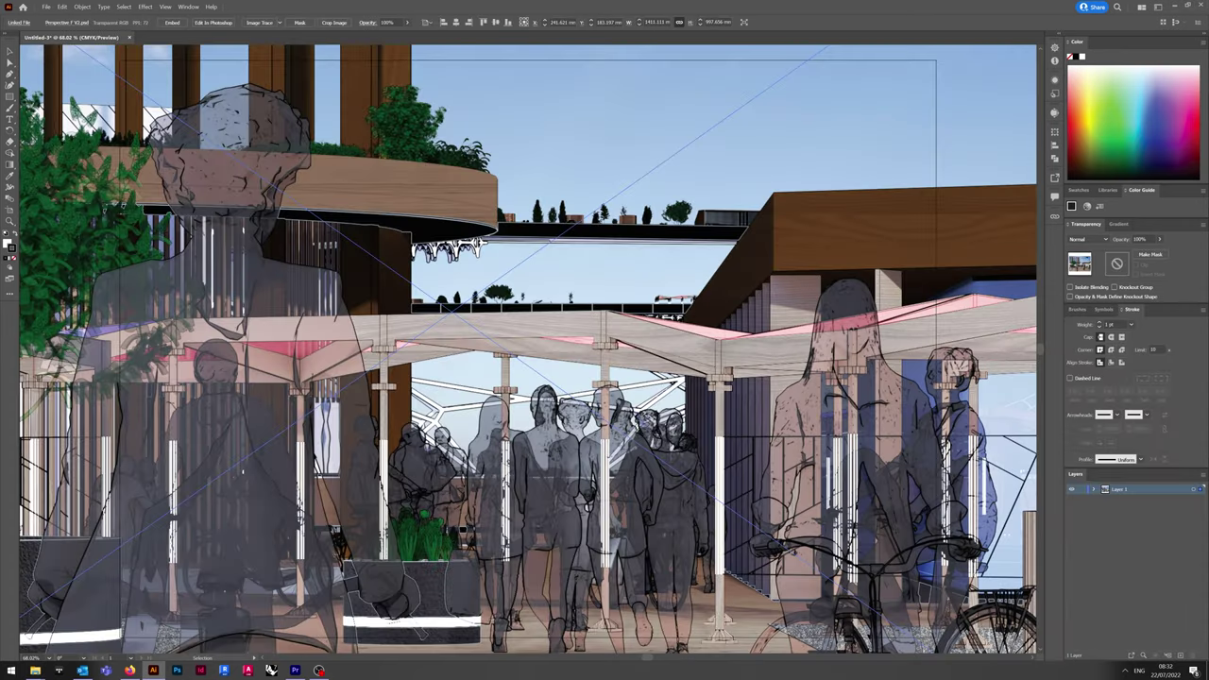
Fit the placed image to the artboard at X 297 mm, Y 210 mm, 594 mm wide and 420 mm high, and deselect it
text(297)
key(Tab)
text(210)
key(Tab)
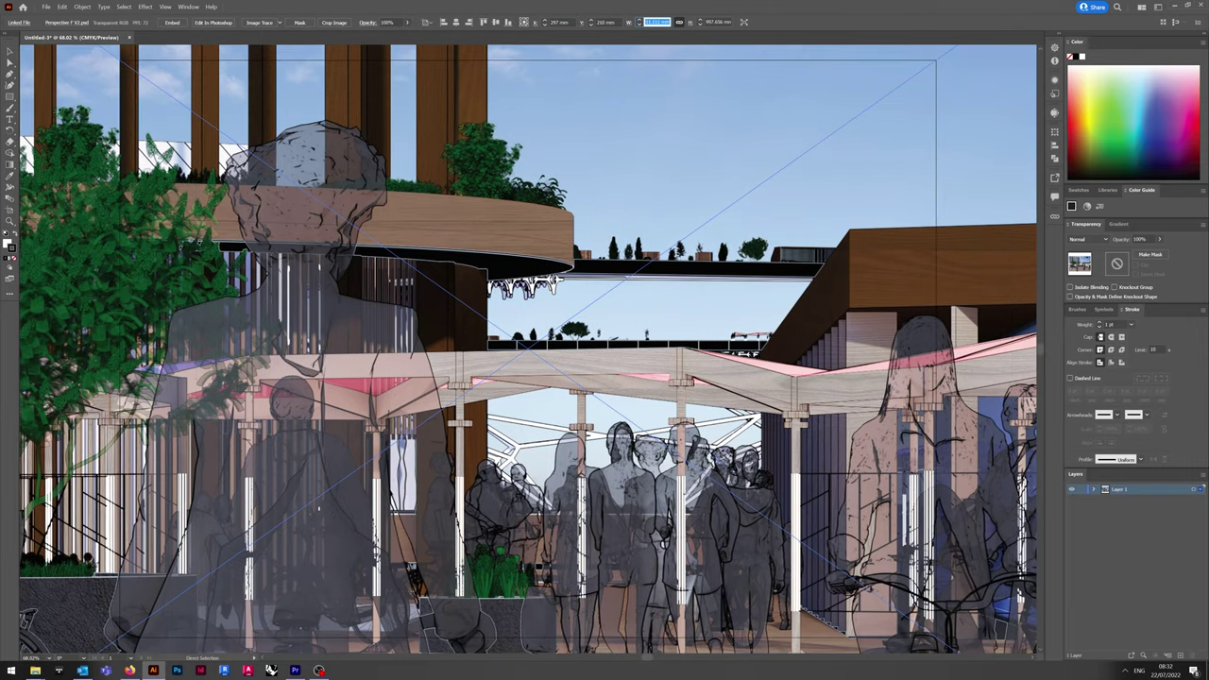
text(594)
key(Return)
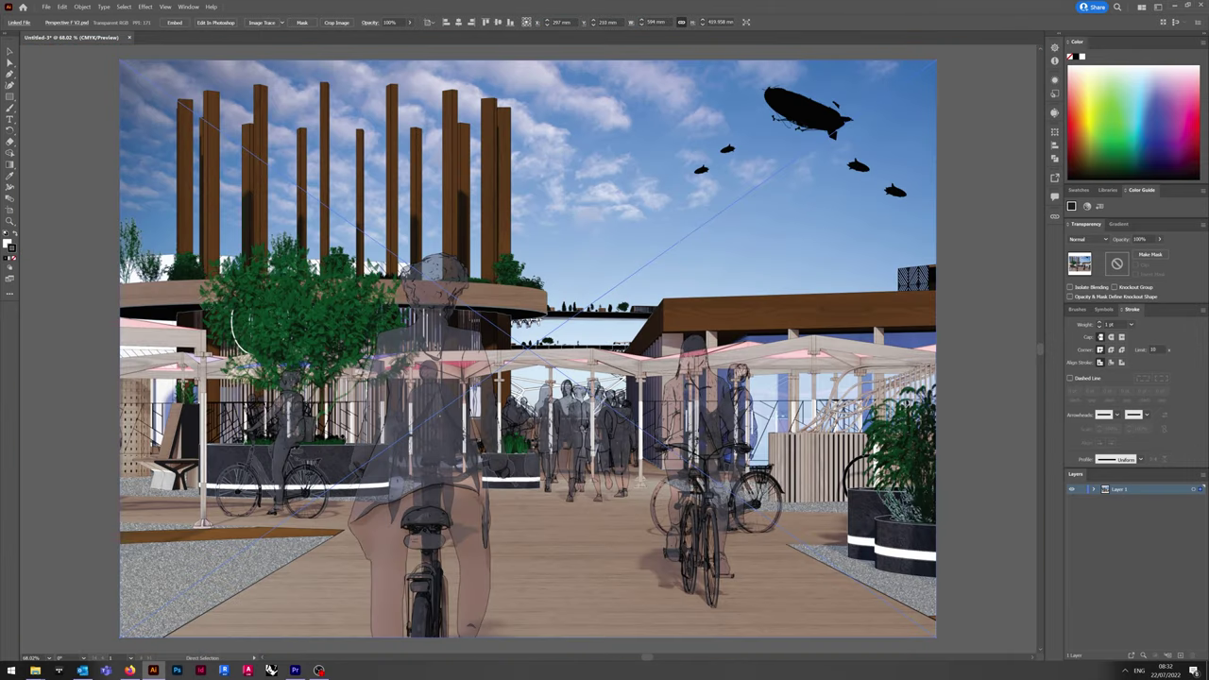
key(Tab)
text(420)
key(Return)
click(990, 312)
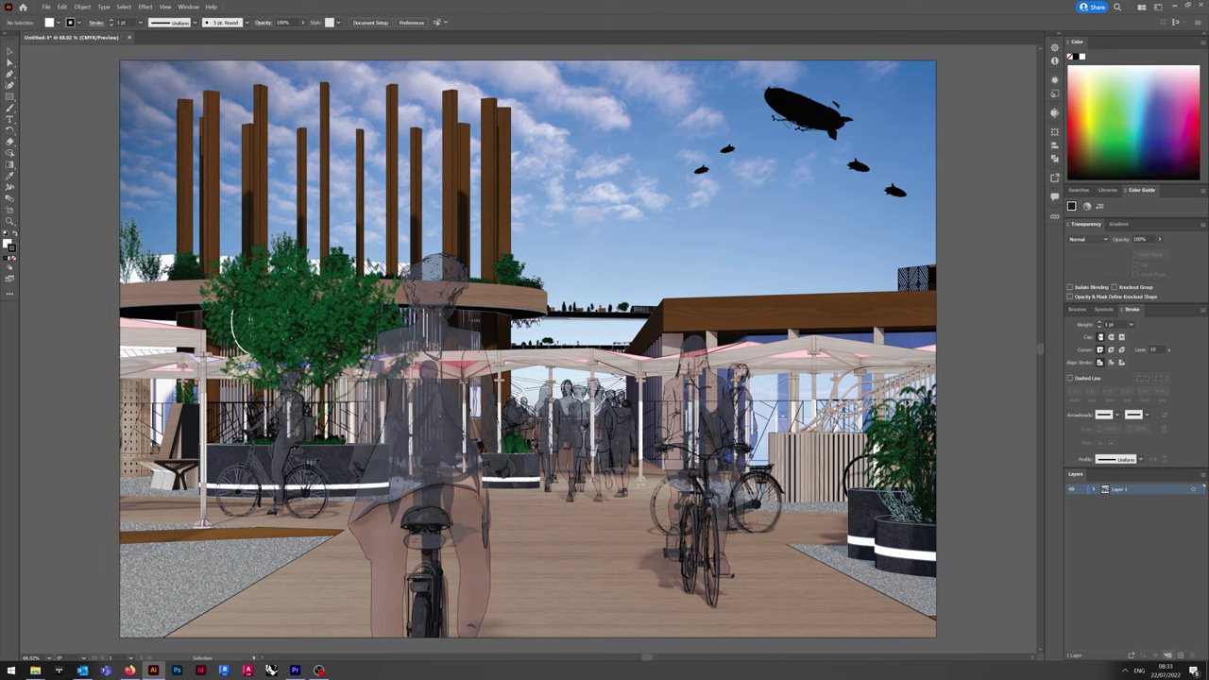
Add two layers and name the three layers, from lowest to uppermost, Colour Trace, BW Trace and Texture
double_click(1181, 654)
click(1133, 509)
double_click(1119, 509)
text(Colour Trace)
key(Return)
double_click(1119, 500)
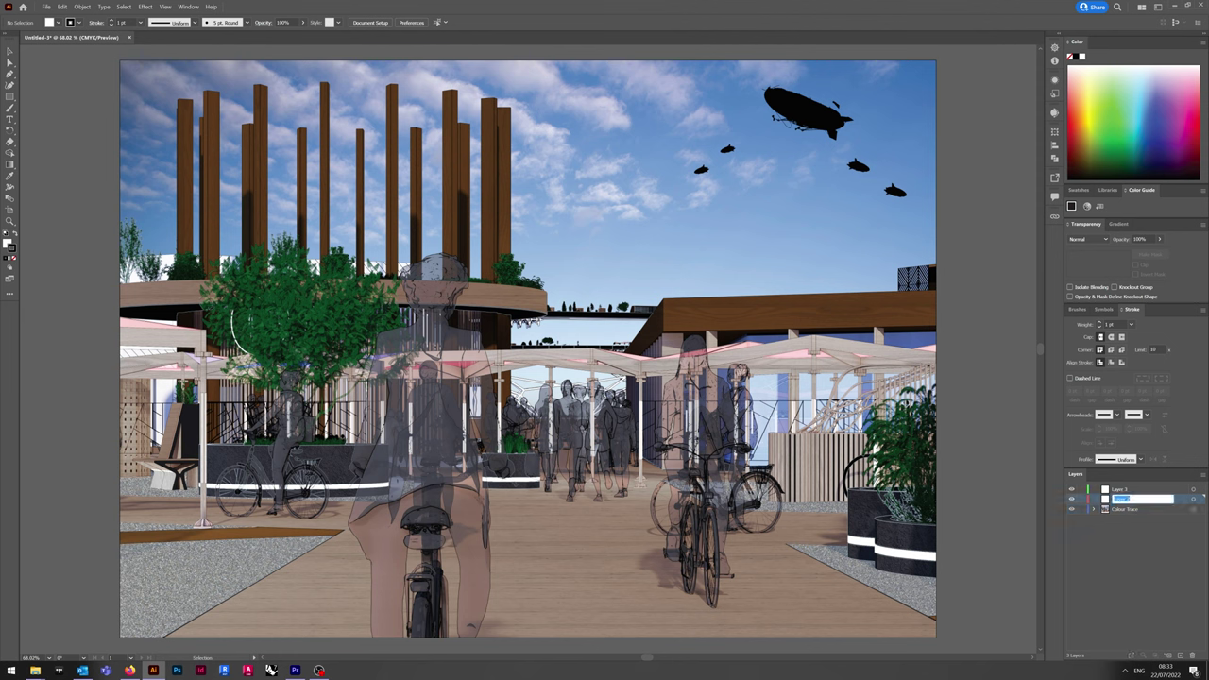
text(BW Trace)
key(Return)
double_click(1120, 488)
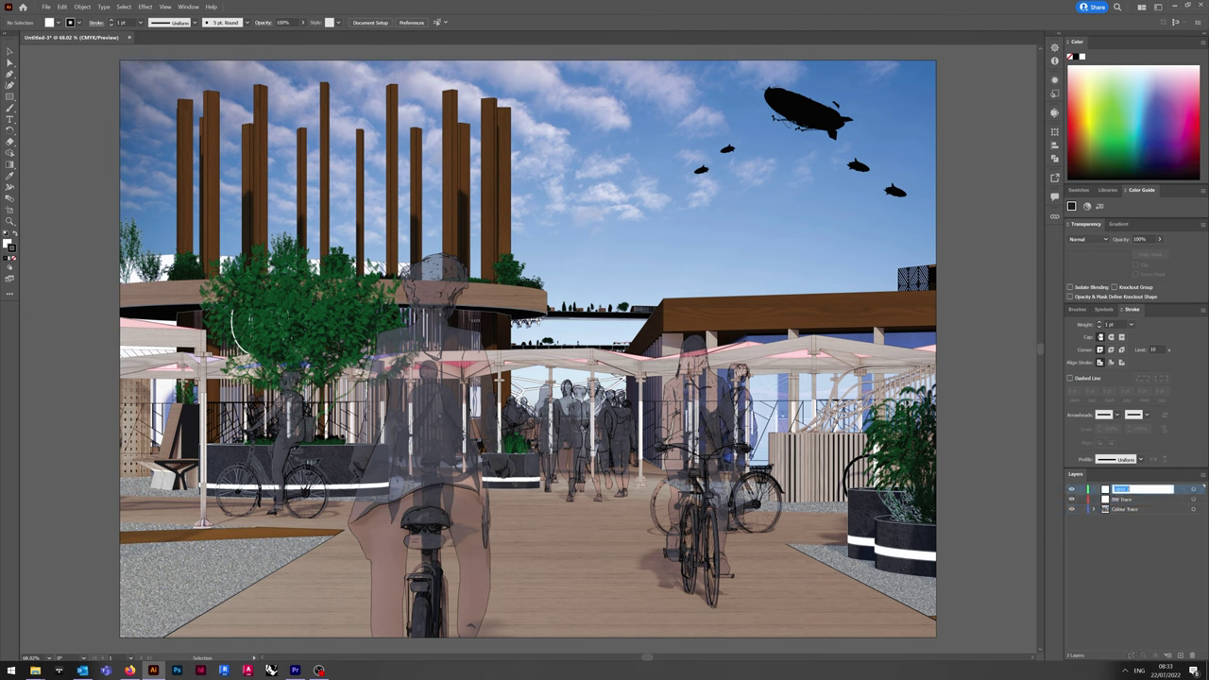
text(Texture)
key(Return)
Duplicate the linked Perspective F V2.psd from the Colour Trace layer into the BW Trace layer, and select the original image
click(1093, 509)
click(1144, 520)
click(1193, 519)
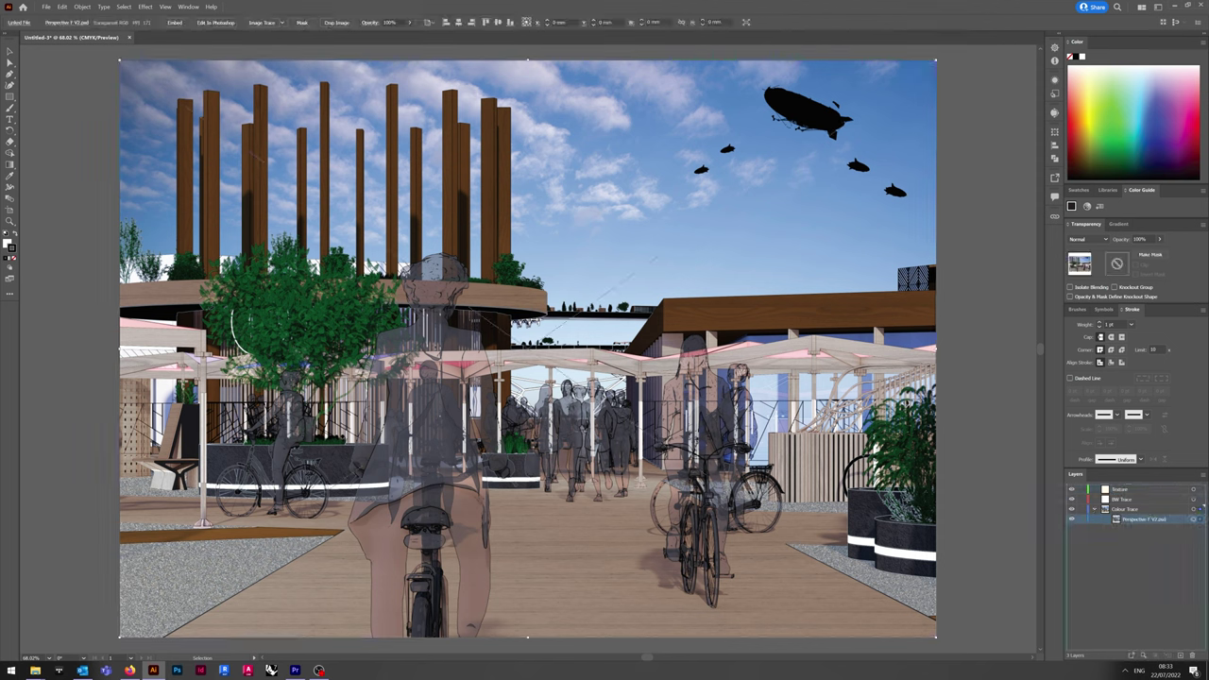
drag(1144, 520, 1124, 500)
click(1202, 499)
click(1201, 509)
Image-trace the Colour Trace picture in Color mode with a limited palette of 30 colours, 100% paths, 100% corners and 1 px noise
click(1055, 112)
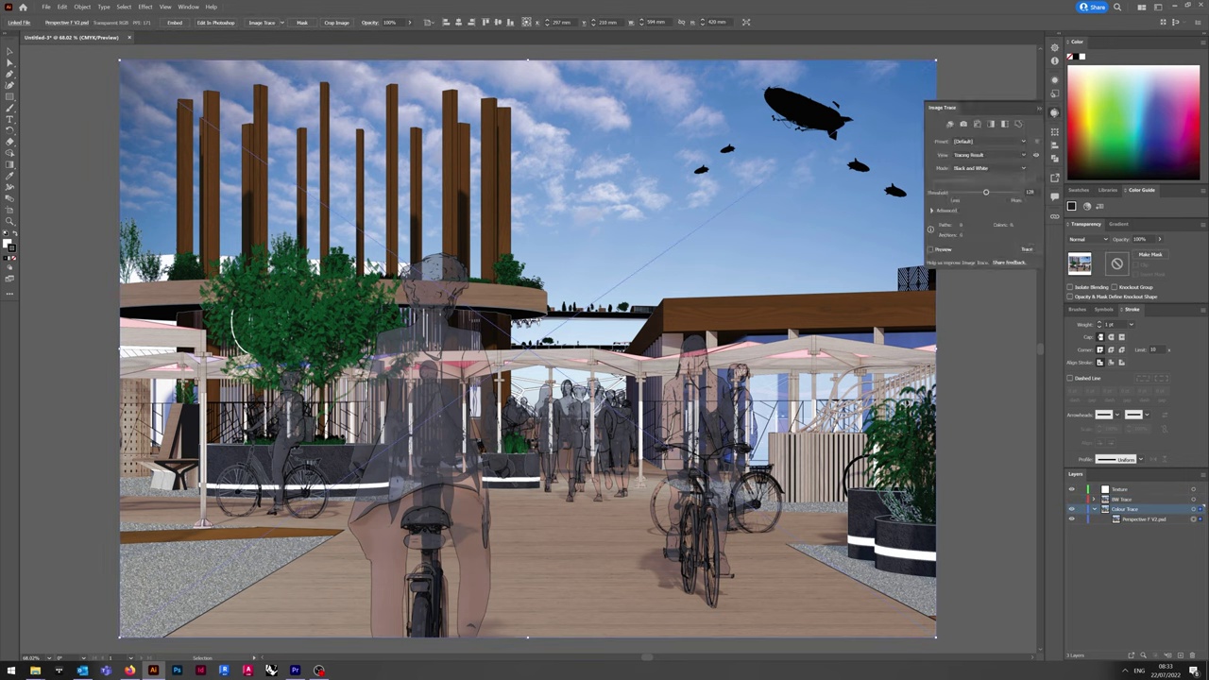
click(931, 210)
click(989, 168)
click(982, 178)
mouse_move(985, 223)
mouse_down()
mouse_move(1020, 222)
mouse_move(1020, 241)
mouse_move(952, 259)
mouse_up()
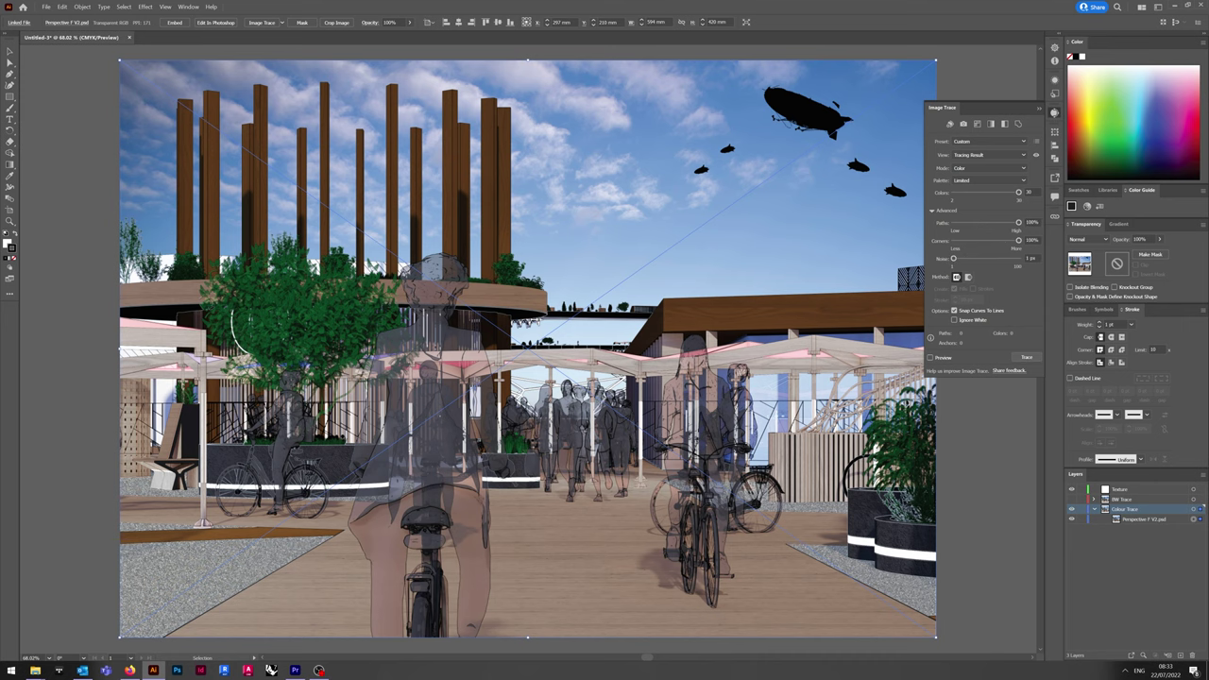
click(1026, 357)
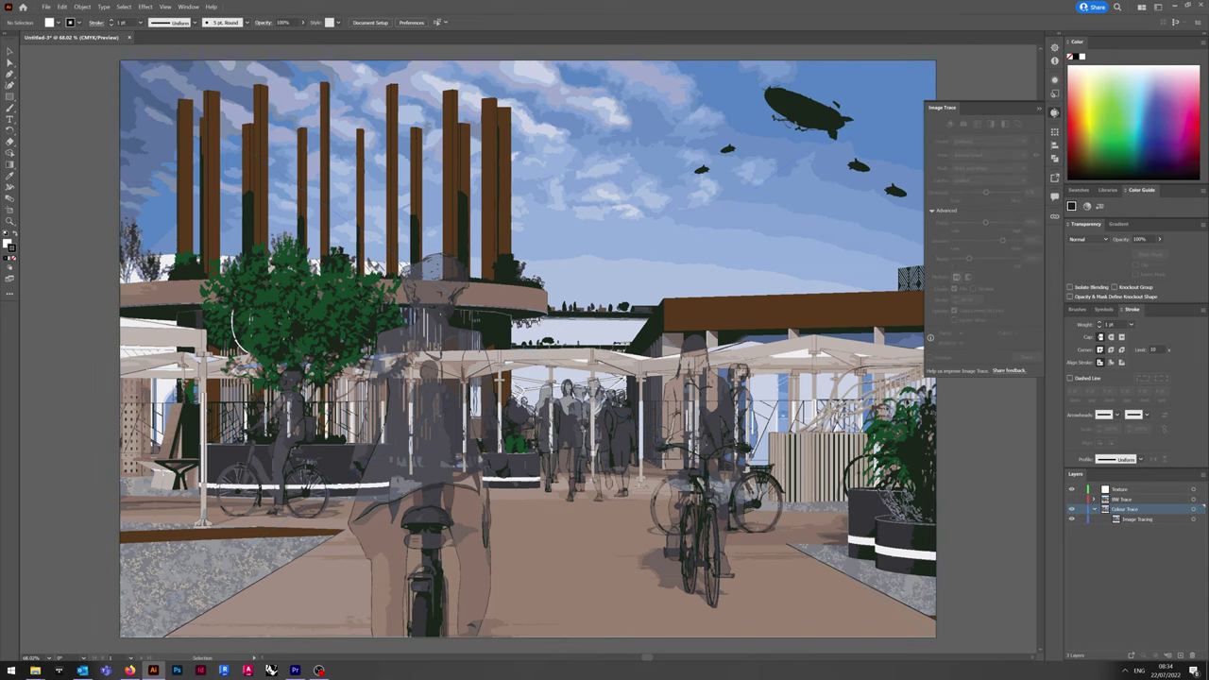
Image-trace the BW Trace picture in black and white with threshold 20, 100% paths, 100% corners, 1 px noise and white ignored
key(Delete)
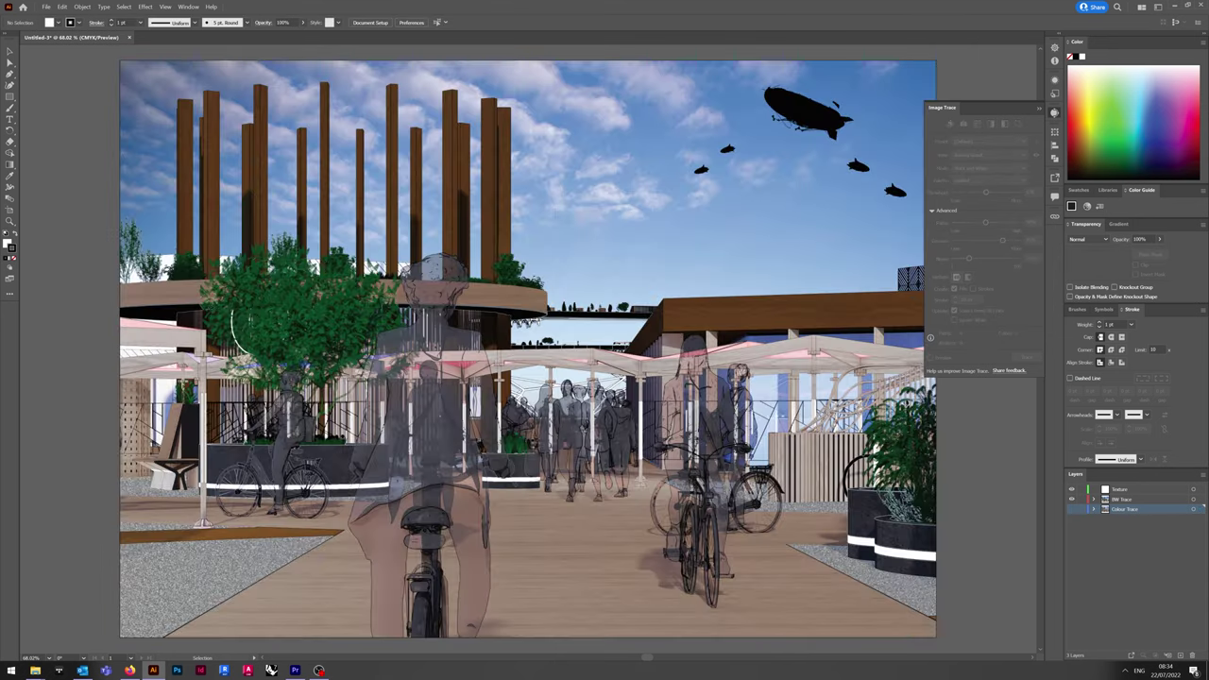
click(1094, 500)
click(1193, 509)
drag(986, 223, 1019, 223)
mouse_move(1002, 241)
mouse_down()
mouse_move(1019, 241)
mouse_move(954, 259)
mouse_up()
click(954, 320)
click(986, 192)
drag(986, 193, 957, 193)
click(1026, 357)
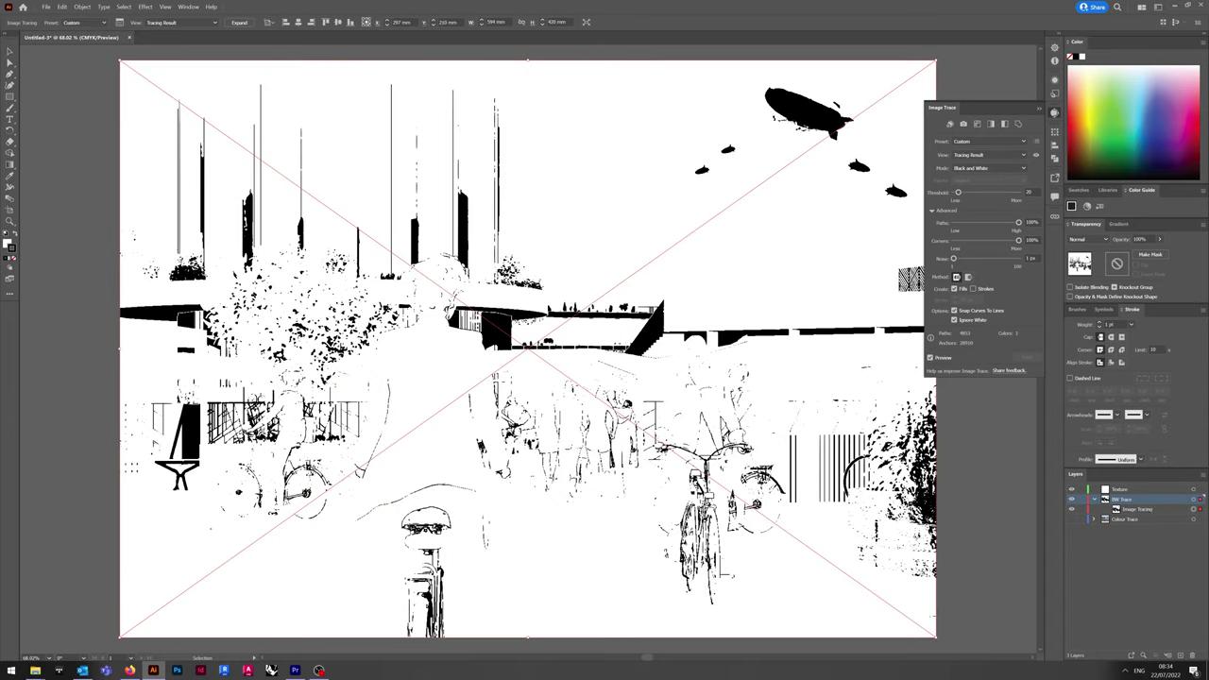
Duplicate the black and white tracing within the BW Trace layer and try thresholds 30 and 40 on the upper one, keeping 40
drag(1137, 509, 1180, 655)
text(30)
key(Return)
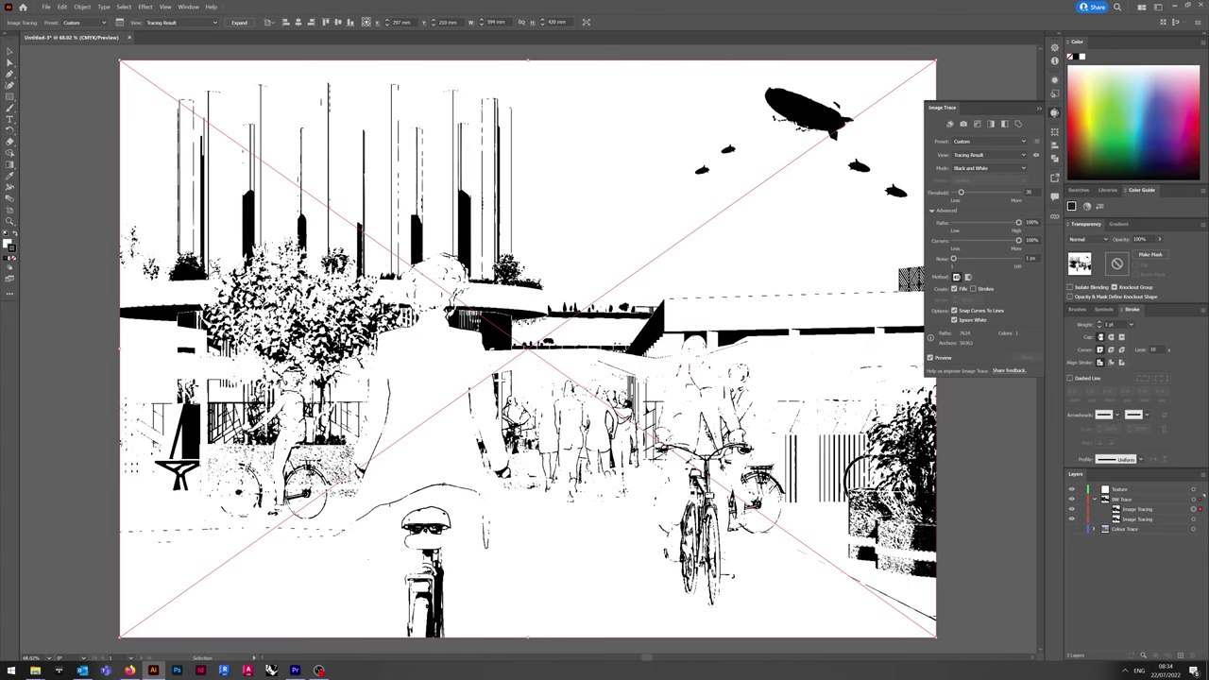
text(40)
key(Return)
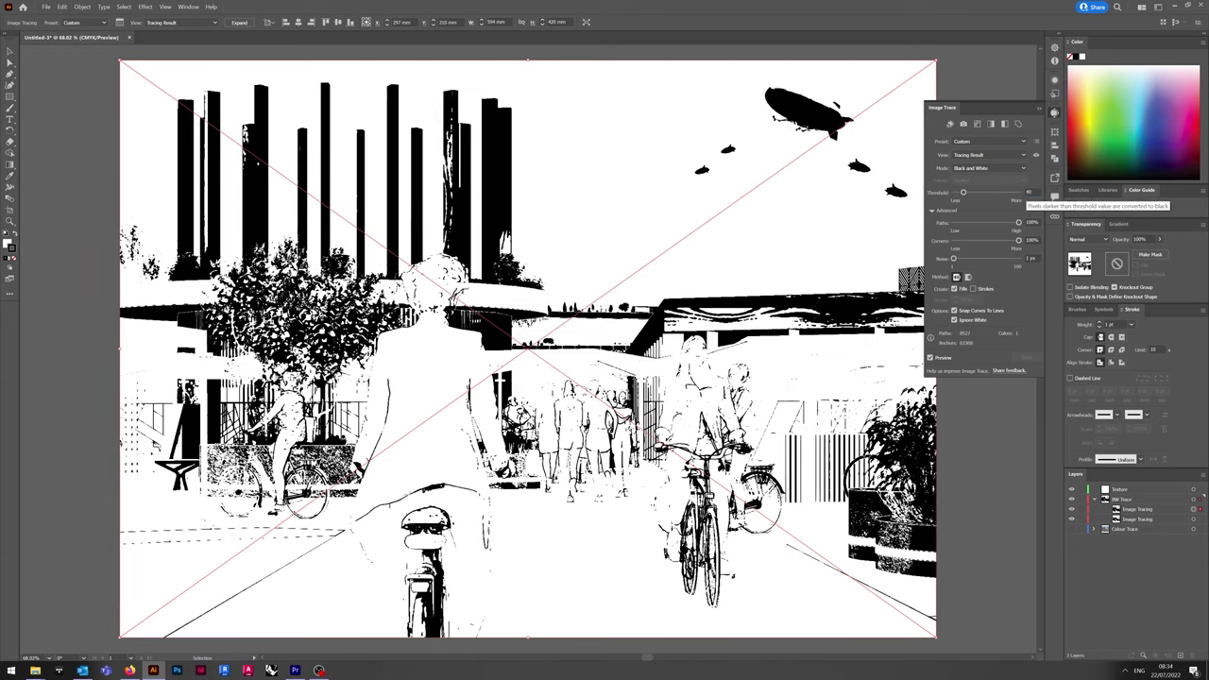
Set the threshold of the lower black and white tracing to 60
click(1030, 193)
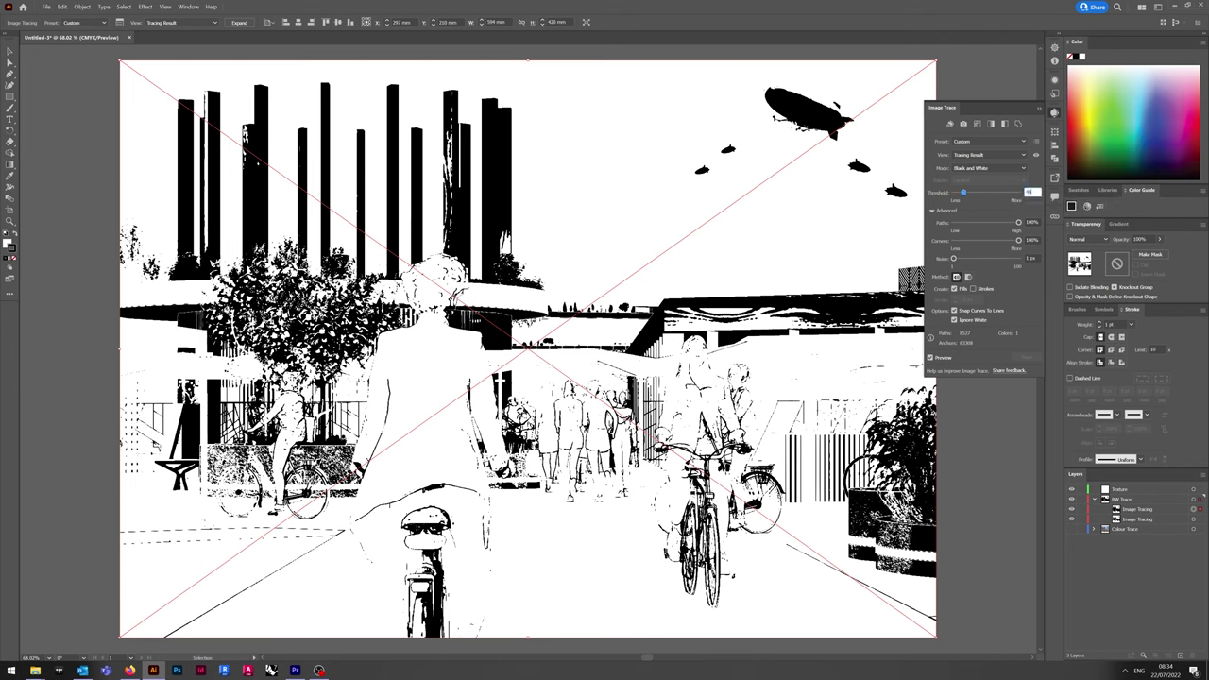
key(Return)
text(60)
key(Return)
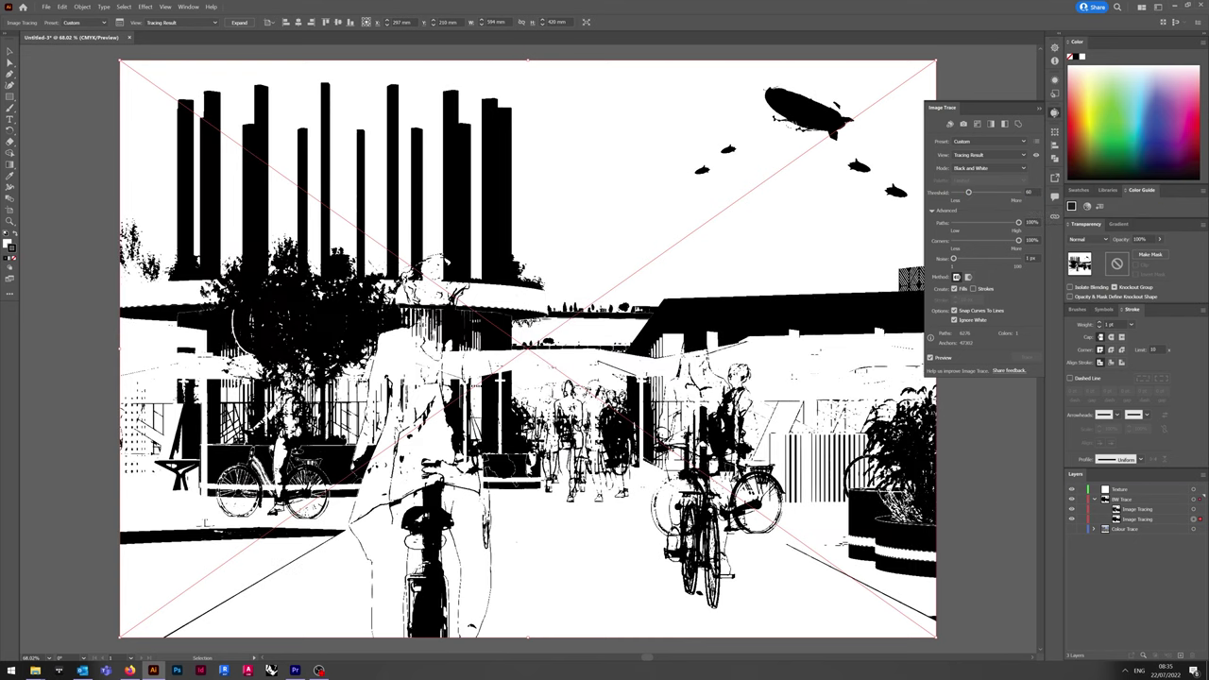
Add two more copies of the tracing behind the existing ones, with thresholds of 80 and 100
key(ctrl+b)
double_click(1029, 192)
text(80)
key(Return)
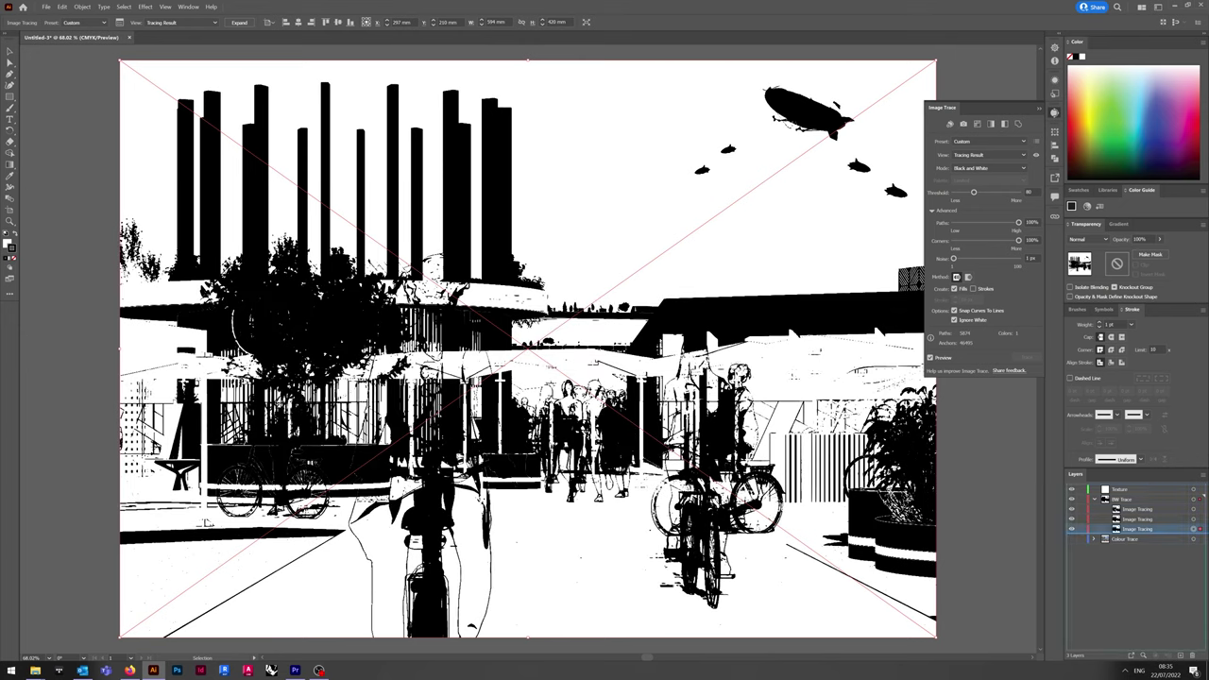
text(100)
key(Return)
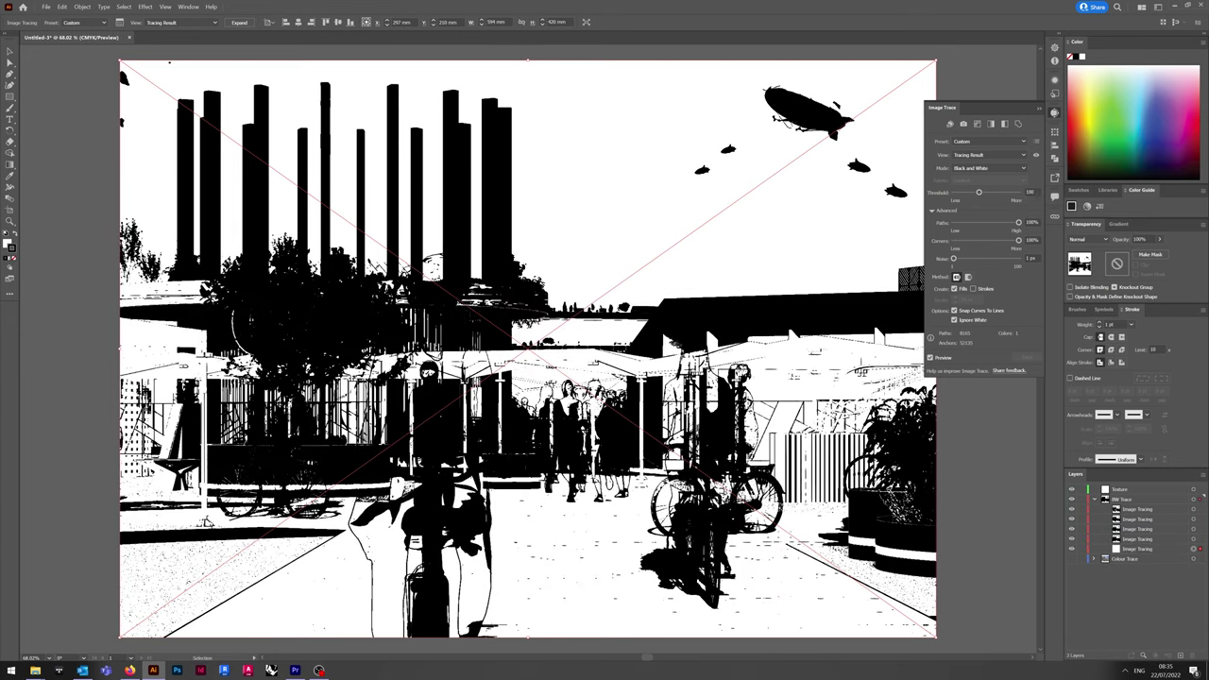
Give the next tracing copy a threshold of 120 and add another behind it with a threshold of 140
text(120)
key(Return)
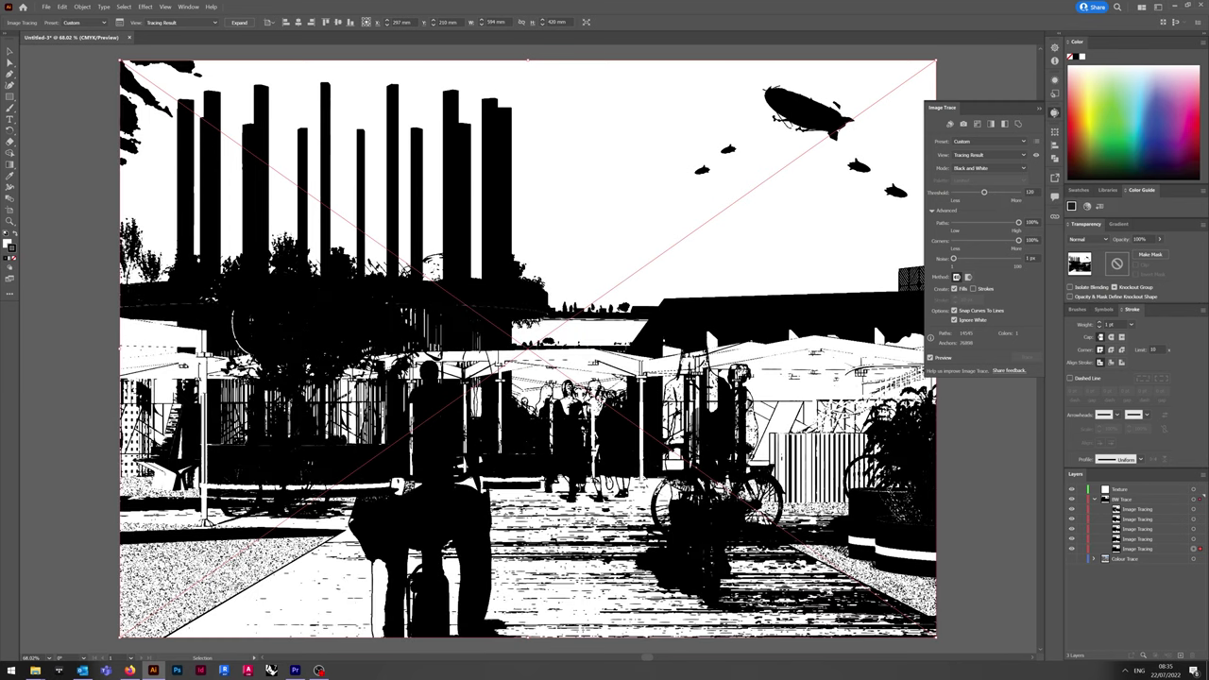
key(ctrl+b)
double_click(1030, 193)
text(140)
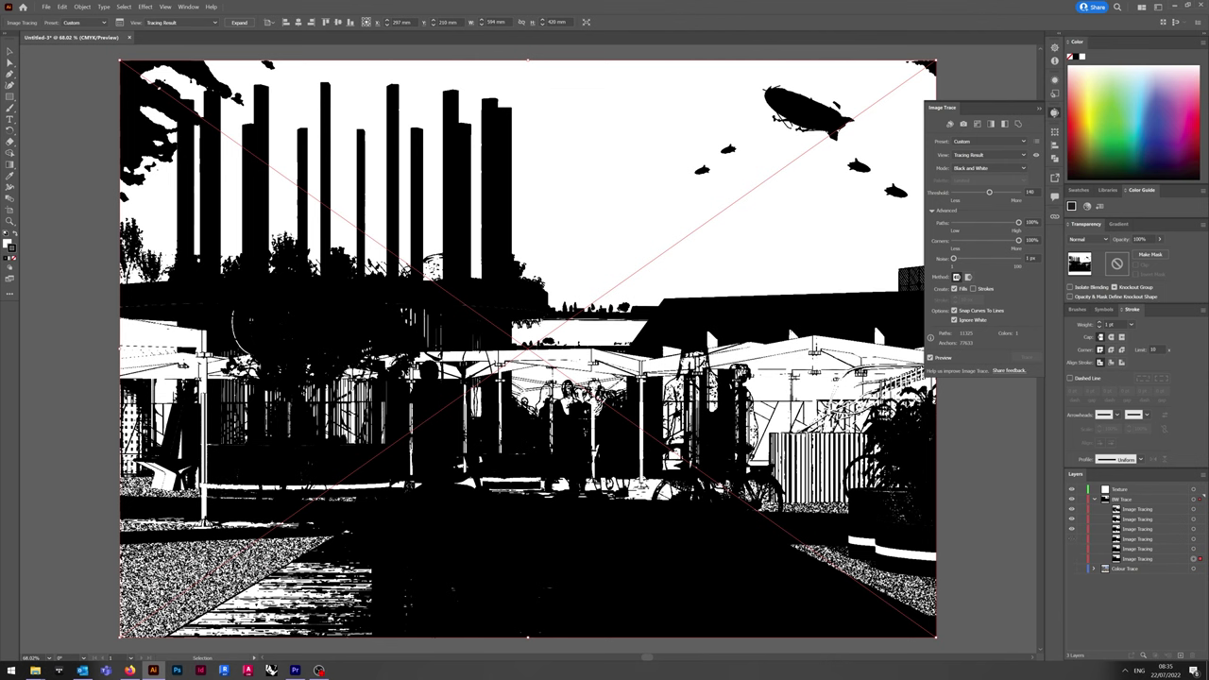
Hide the BW Trace tracings and reveal them again one by one to compare the result of each threshold
drag(1071, 529, 1071, 509)
click(1071, 509)
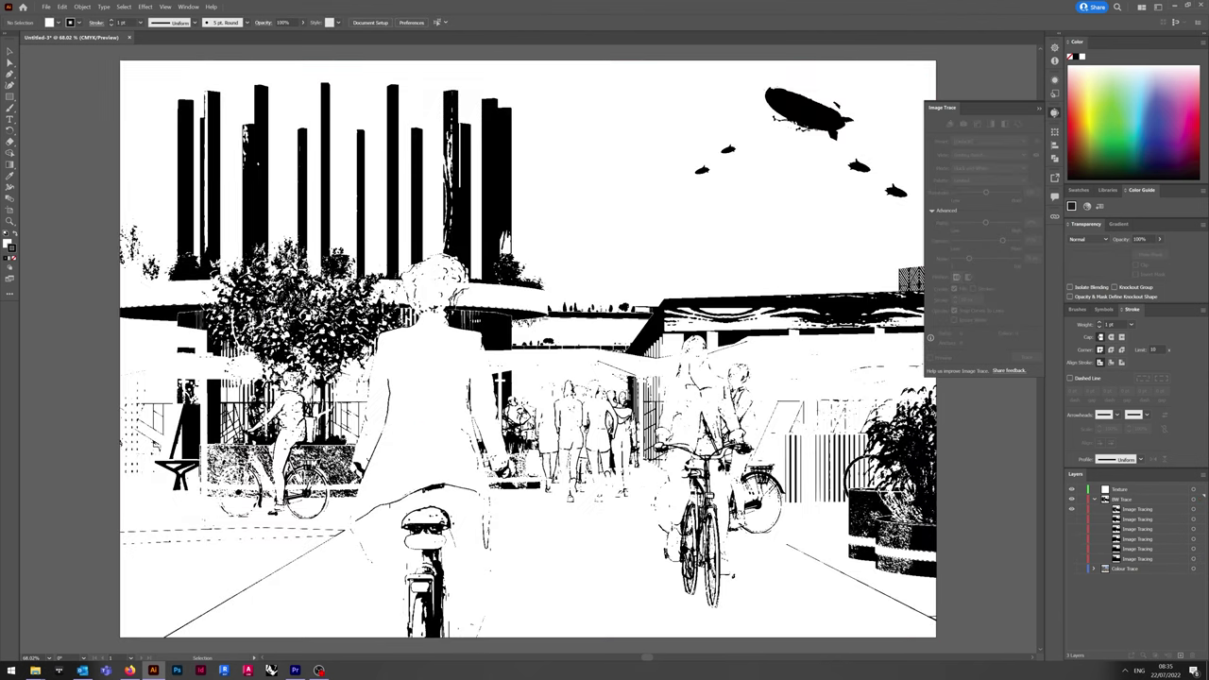
click(1193, 509)
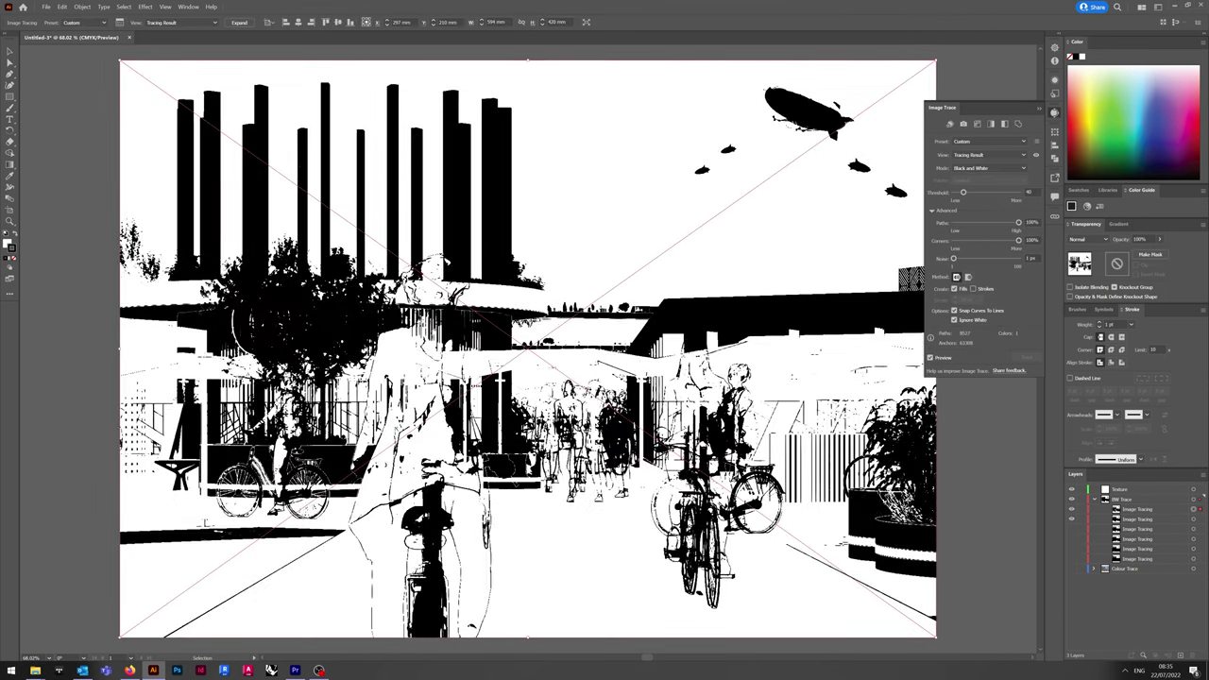
click(1194, 520)
click(1197, 539)
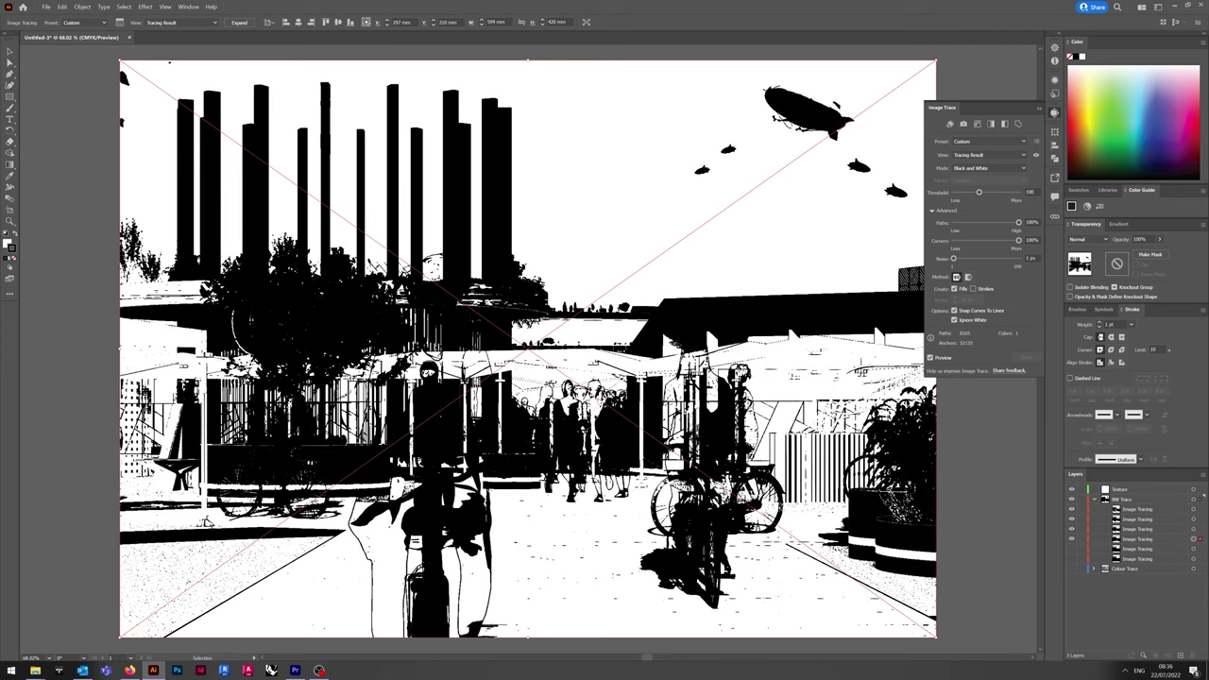
click(1194, 549)
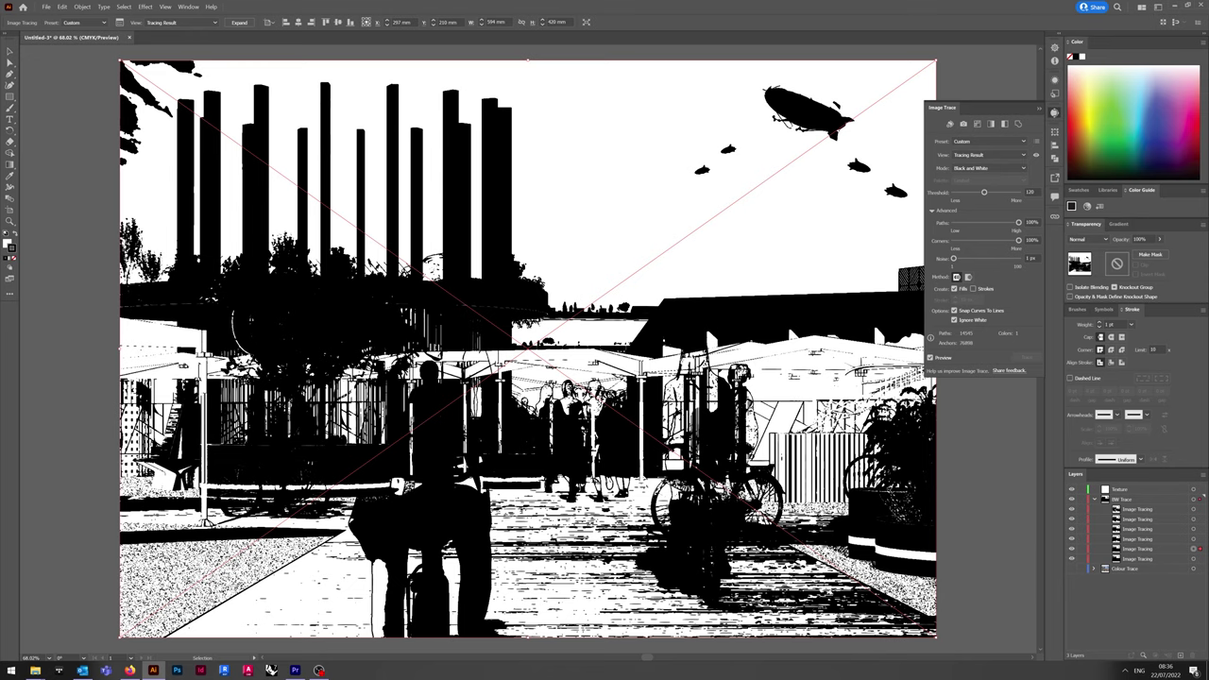
click(1196, 560)
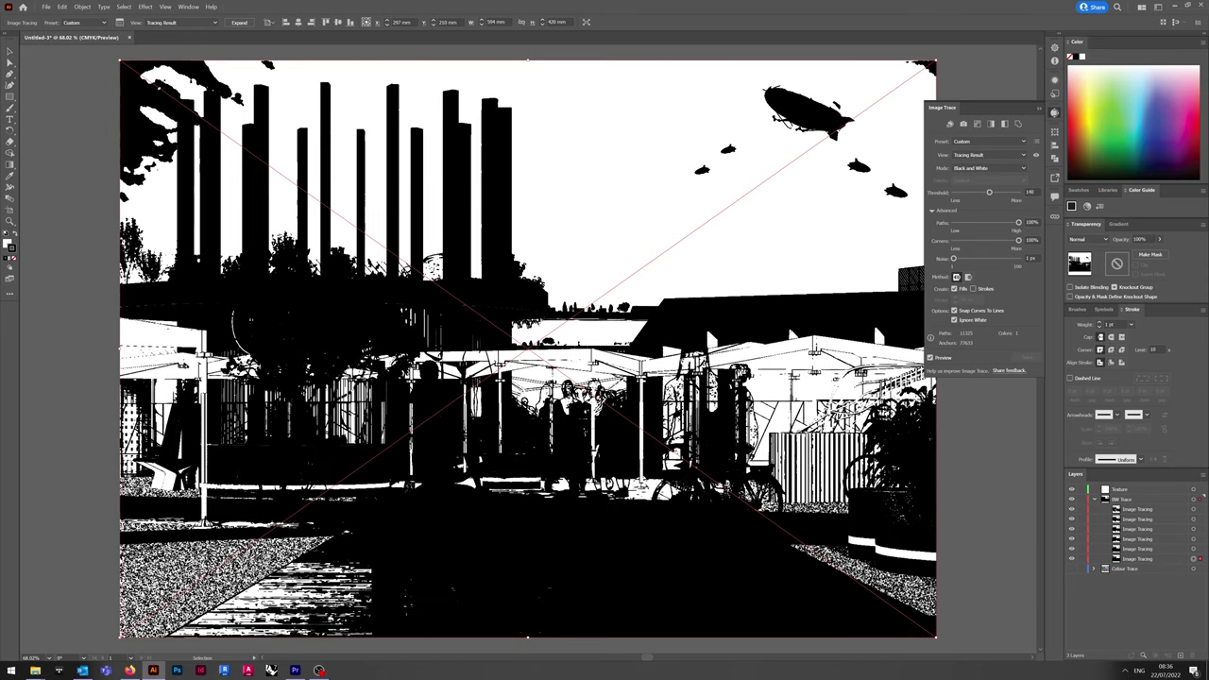
Duplicate the threshold 40 tracing in front of itself and set the copy's threshold to 20
click(1194, 509)
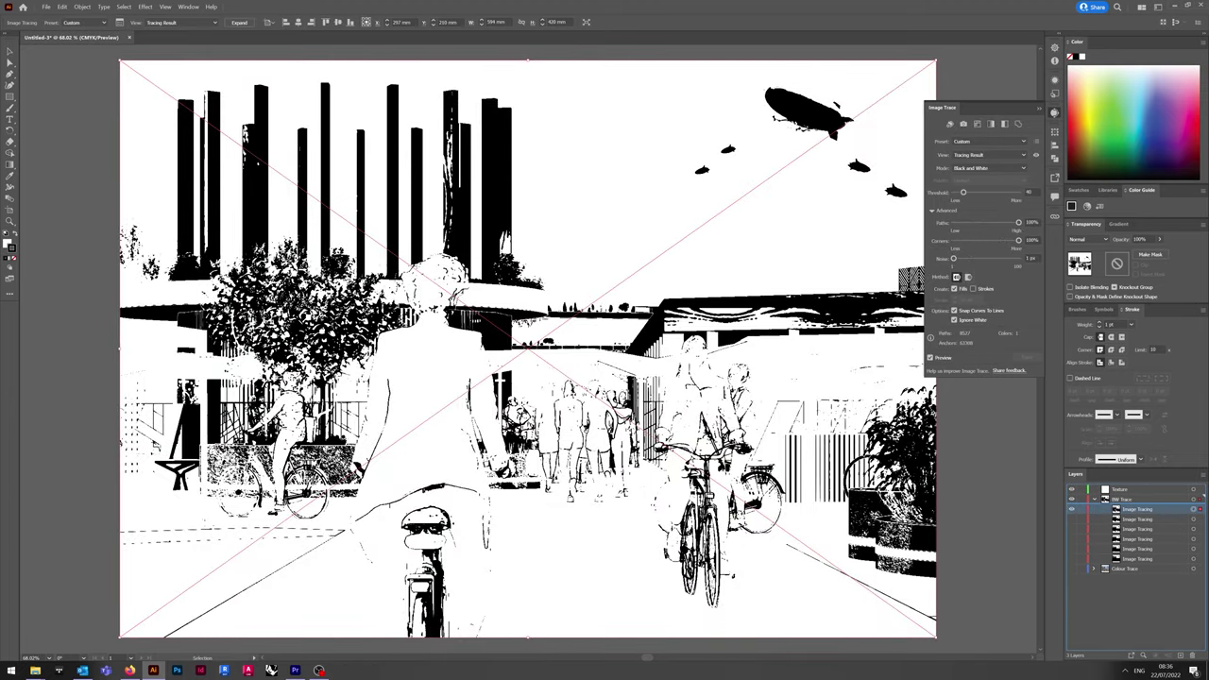
key(ctrl+f)
double_click(1030, 193)
text(20)
key(Return)
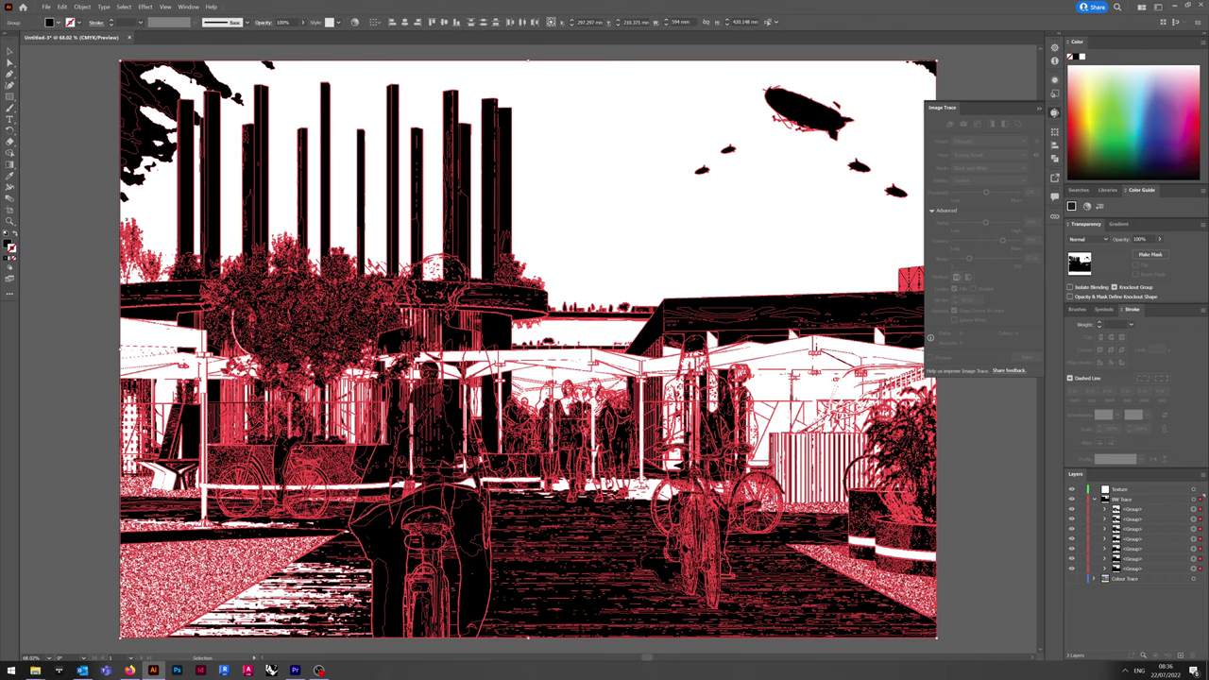
Remove the fill from all expanded trace groups in the BW Trace layer, give them a 0.15 pt stroke, and deselect them
click(59, 23)
click(7, 39)
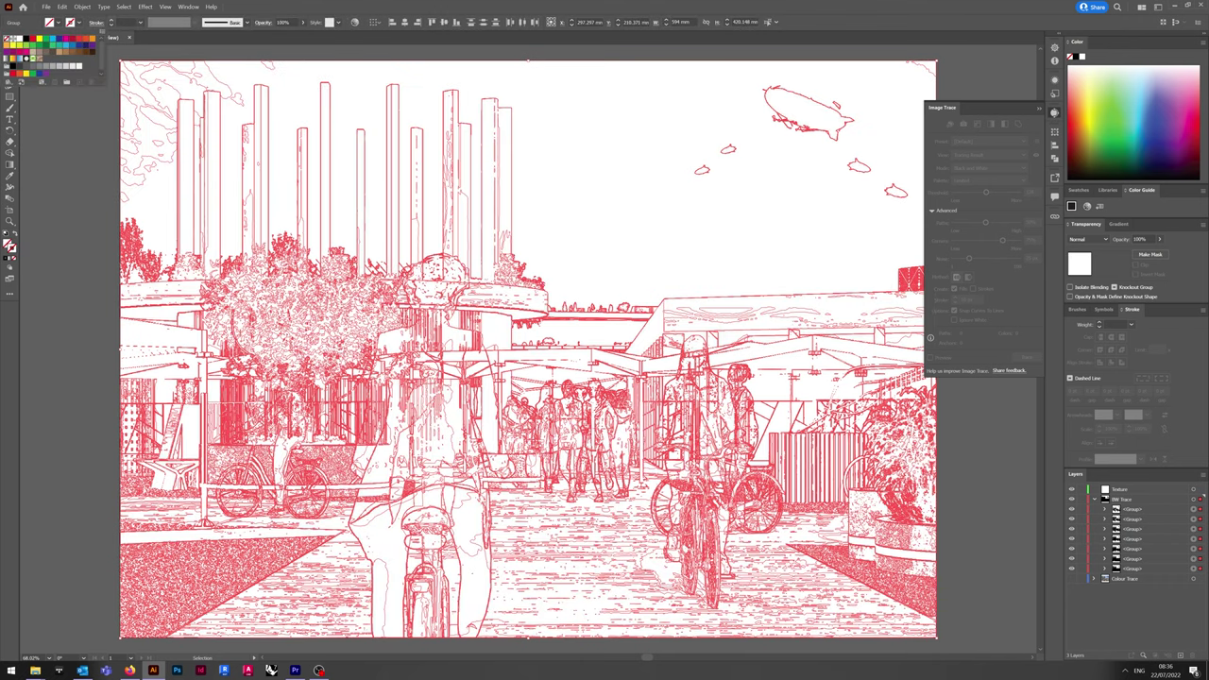
click(124, 23)
text(0.15)
key(Return)
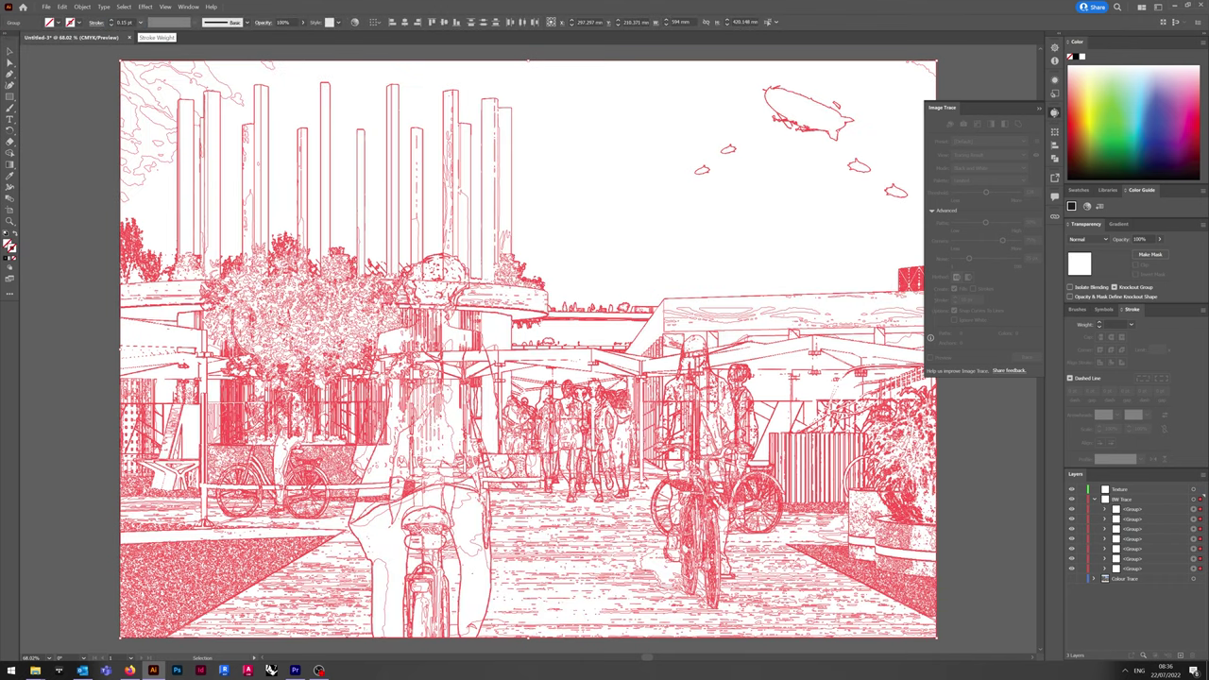
key(ctrl+shift+a)
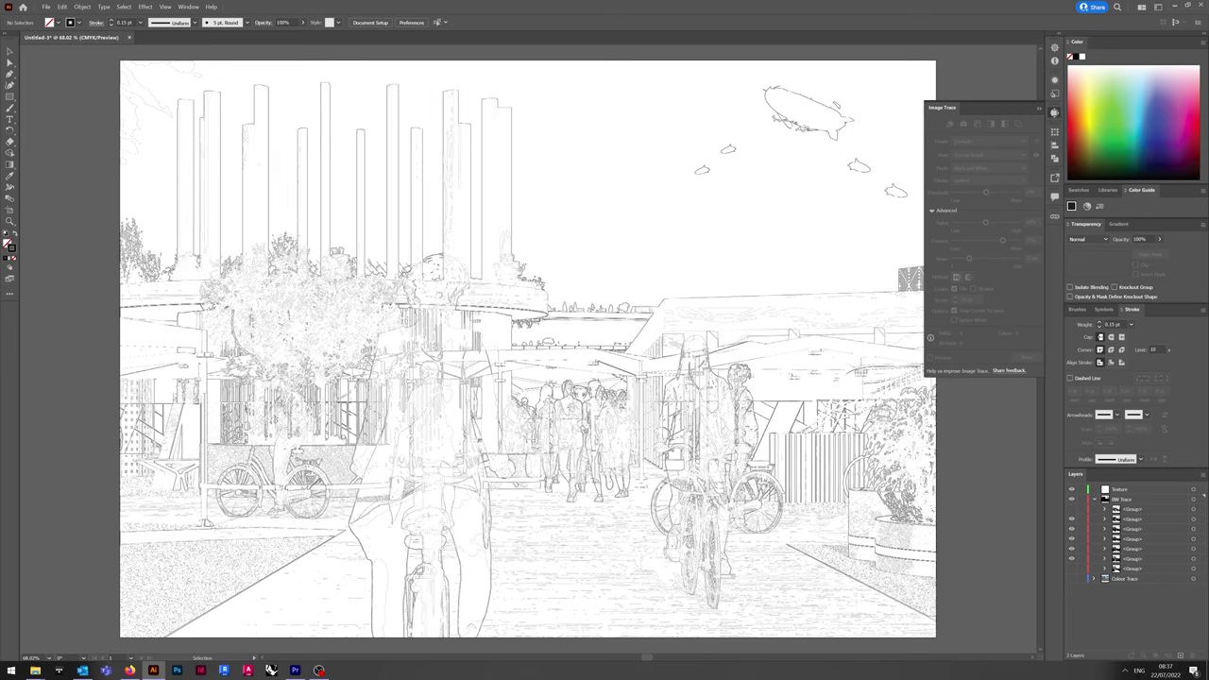
Set the stroke weight of each of the five visible trace groups in the BW Trace layer to 0.25 pt and deselect
click(1193, 519)
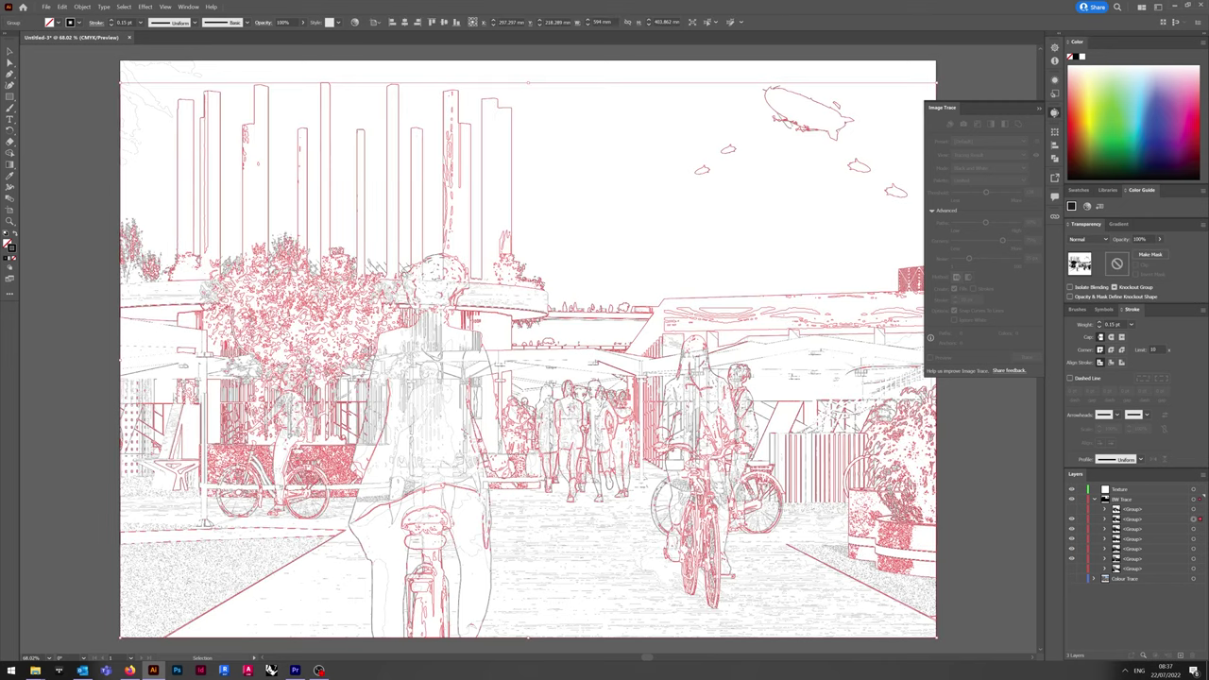
double_click(124, 21)
text(0.25)
key(Return)
click(1194, 529)
double_click(124, 22)
text(0.25)
key(Return)
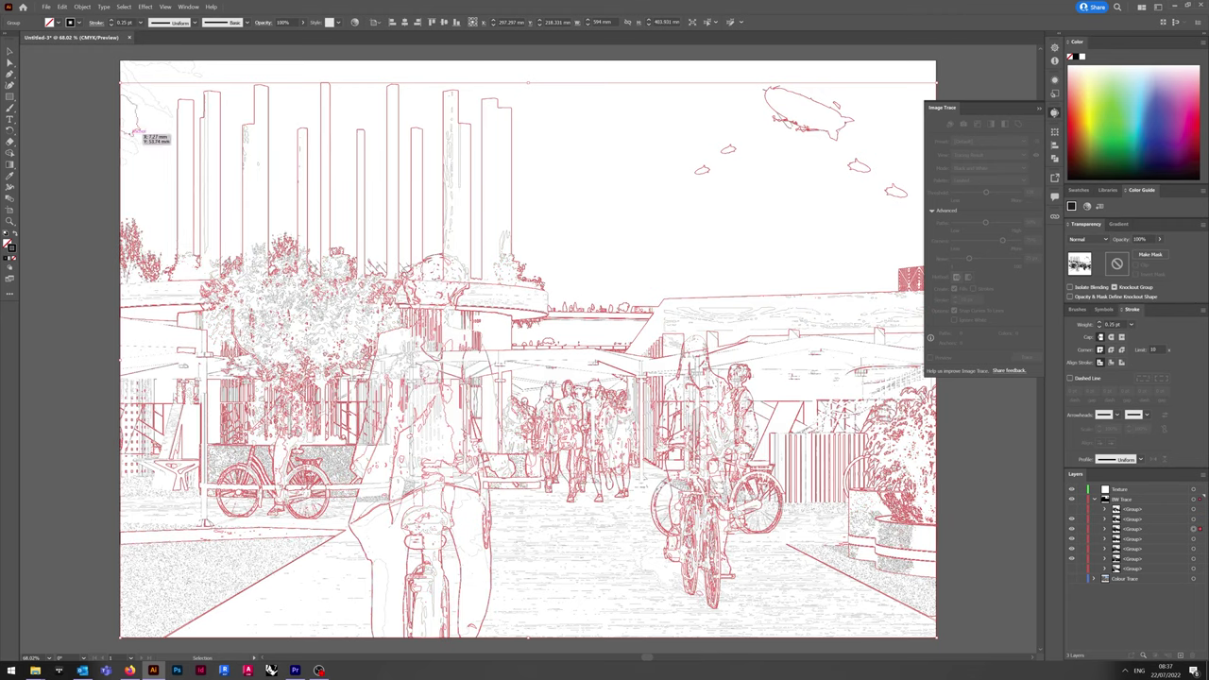
click(1194, 540)
double_click(123, 22)
text(0.25)
key(Return)
click(1194, 549)
double_click(123, 22)
text(0.25)
key(Return)
click(1194, 559)
double_click(124, 22)
text(25)
key(Return)
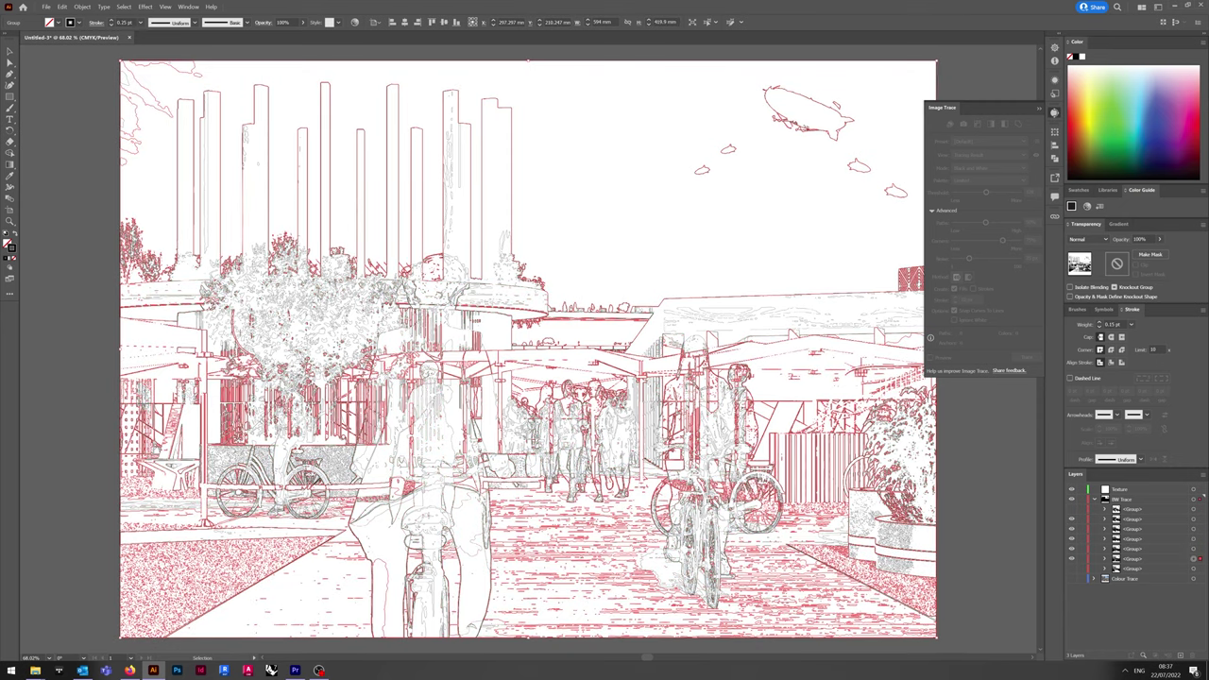
key(ctrl+shift+a)
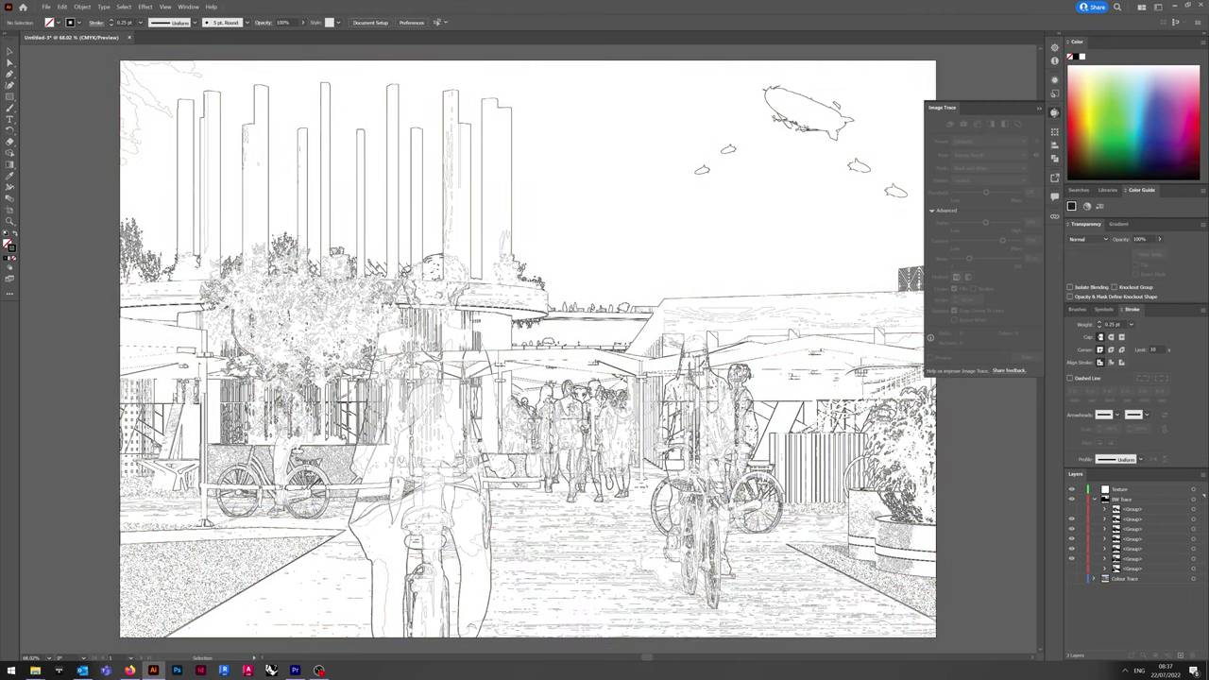
Set the stroke of the frontmost visible group in BW Trace to 0.15 pt and deselect it
click(1194, 520)
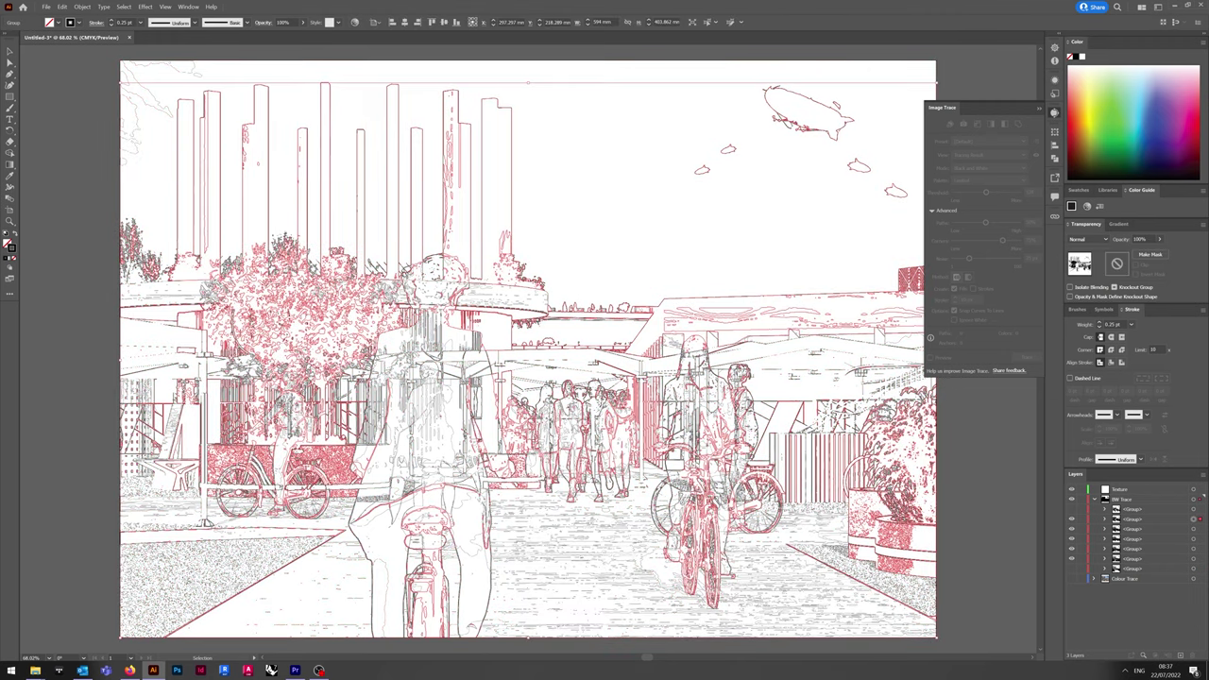
double_click(122, 23)
text(0.15)
key(Return)
key(ctrl+shift+a)
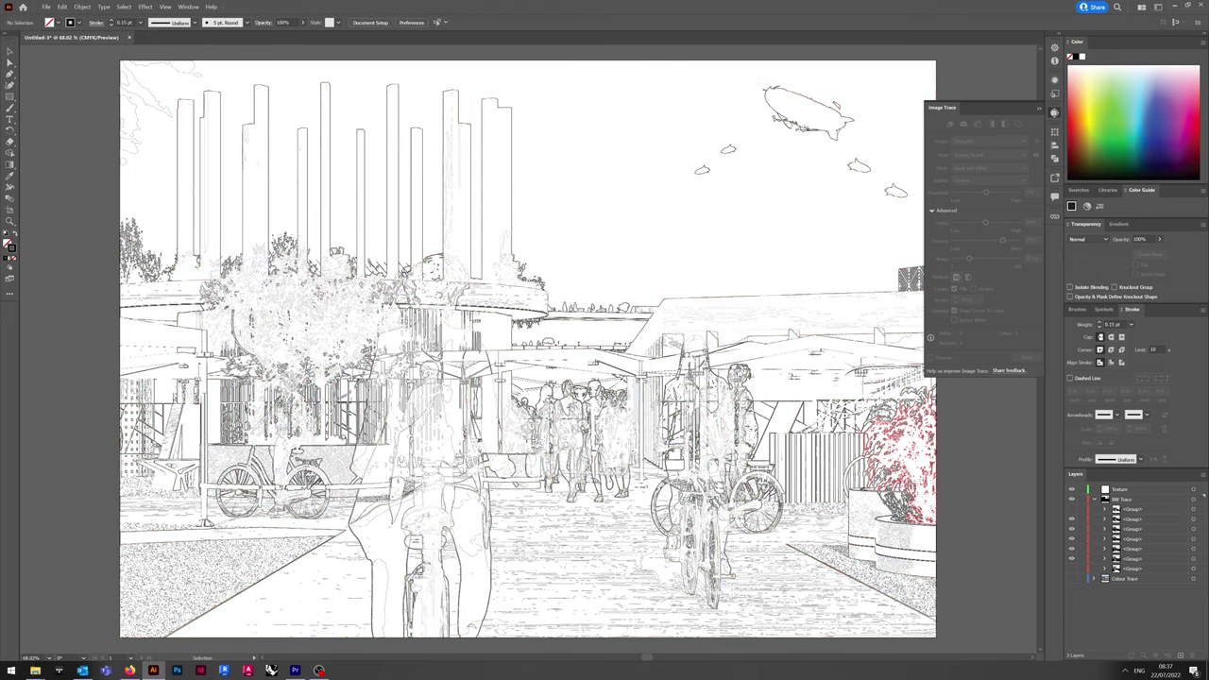
Set the third and fourth visible BW Trace groups to a 0.35 pt stroke and the fifth to 0.15 pt
key(ctrl+z)
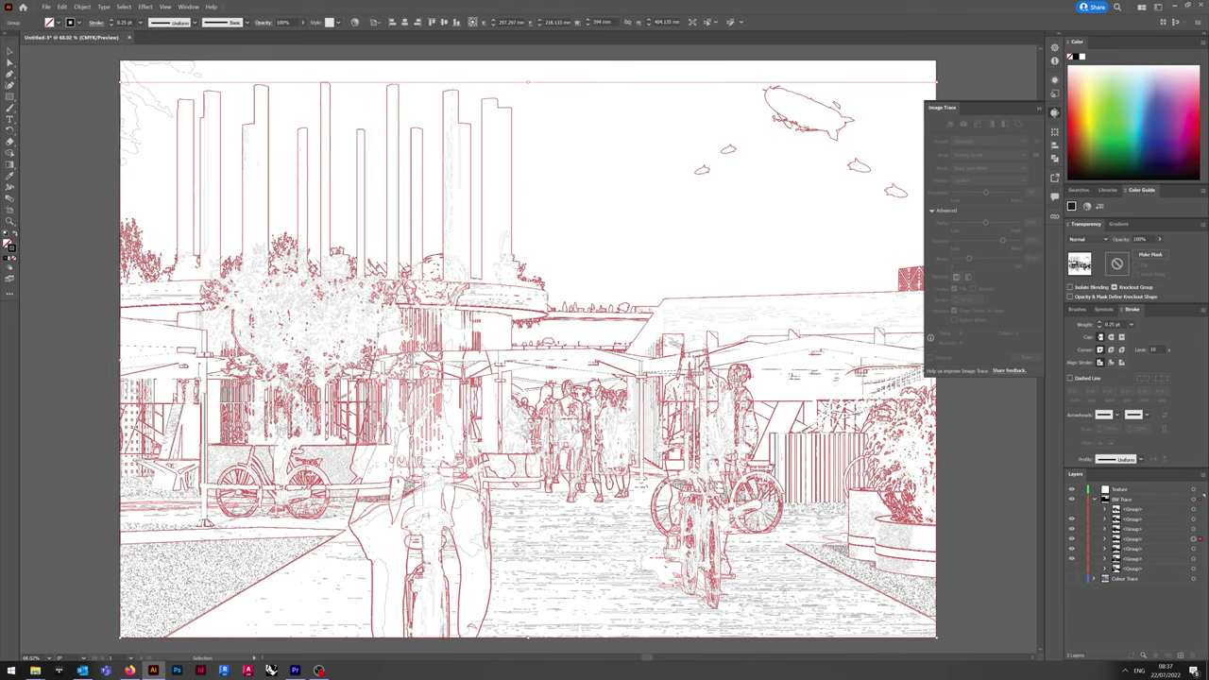
key(ctrl+shift+a)
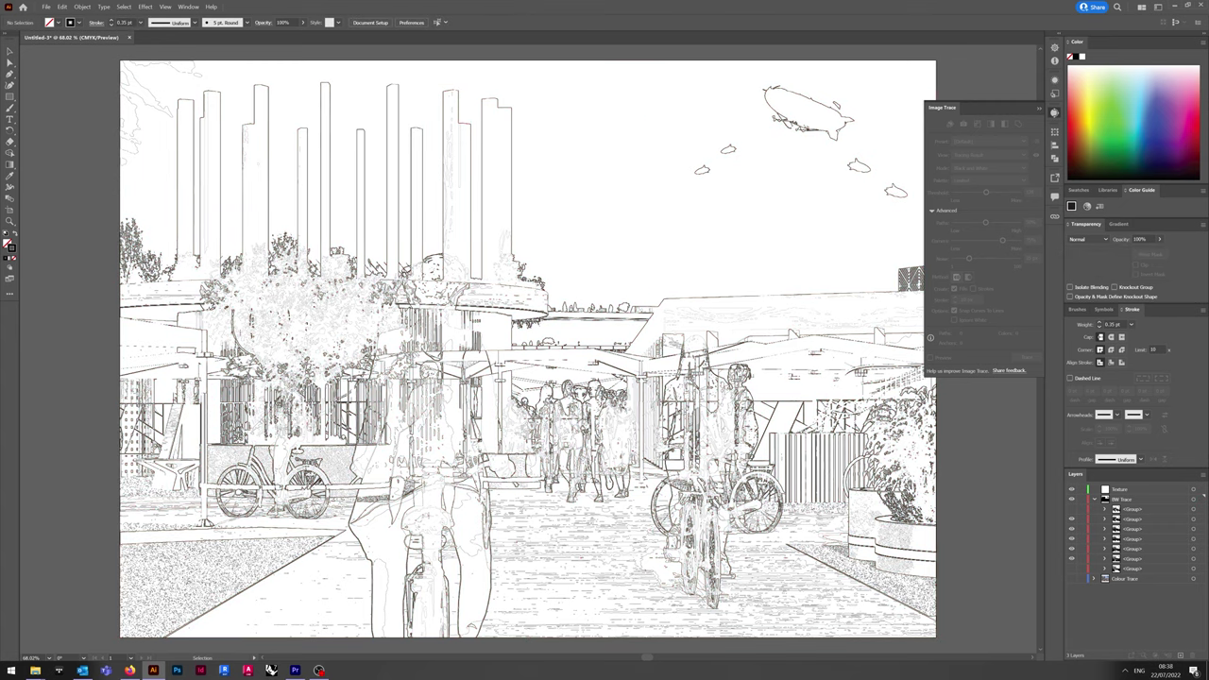
key(ctrl+z)
click(1193, 558)
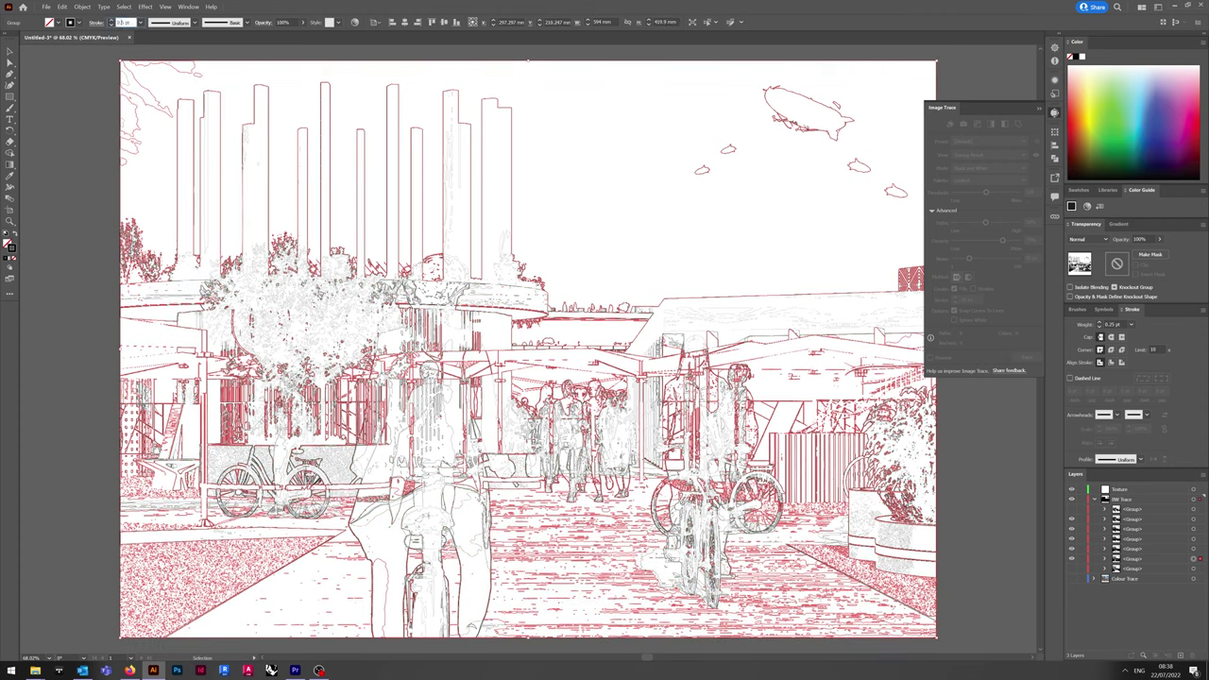
key(ctrl+shift+a)
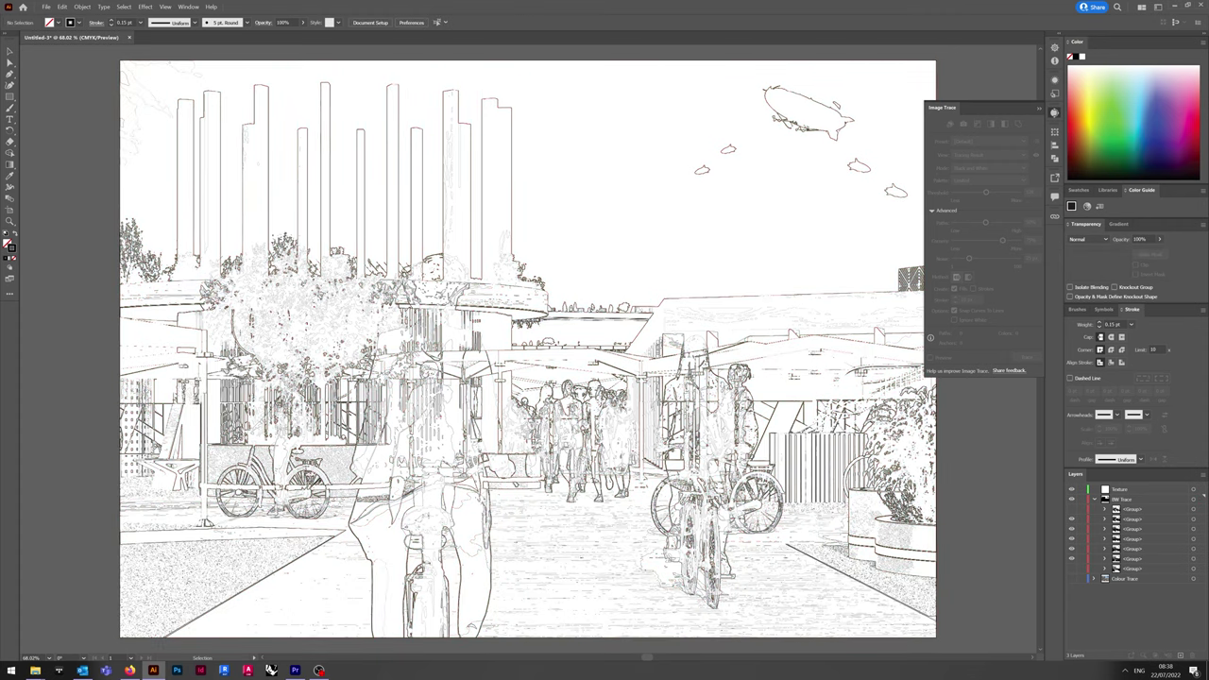
key(ctrl+a)
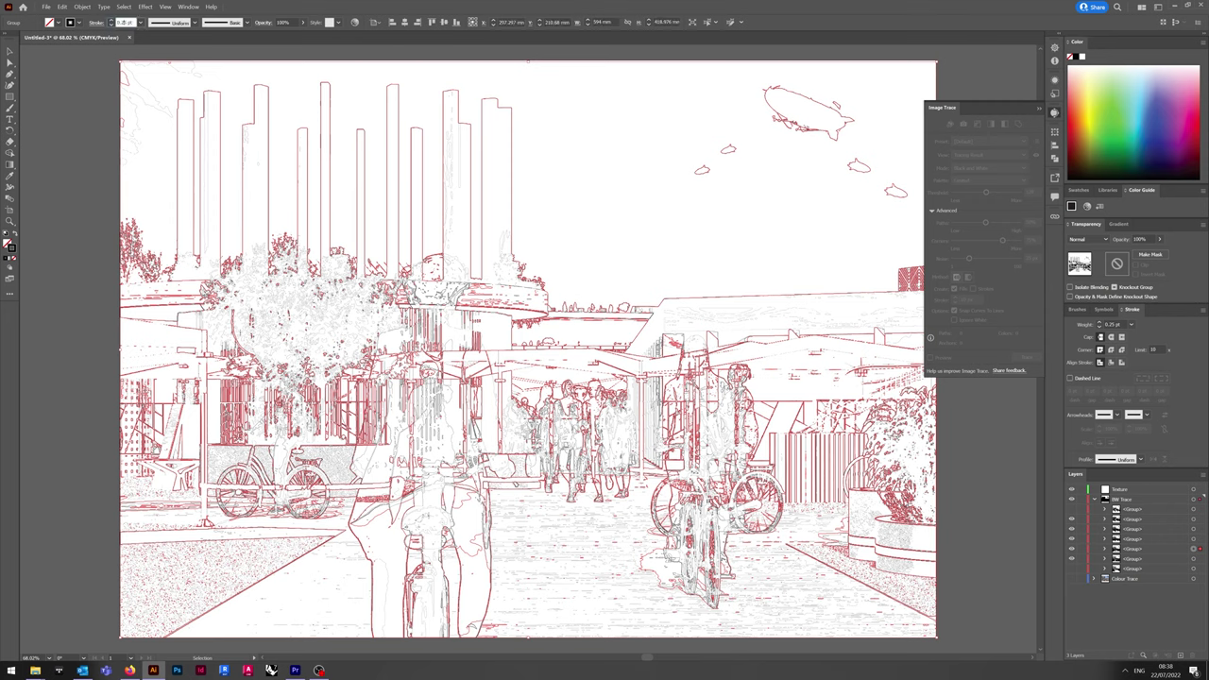
key(ctrl+shift+a)
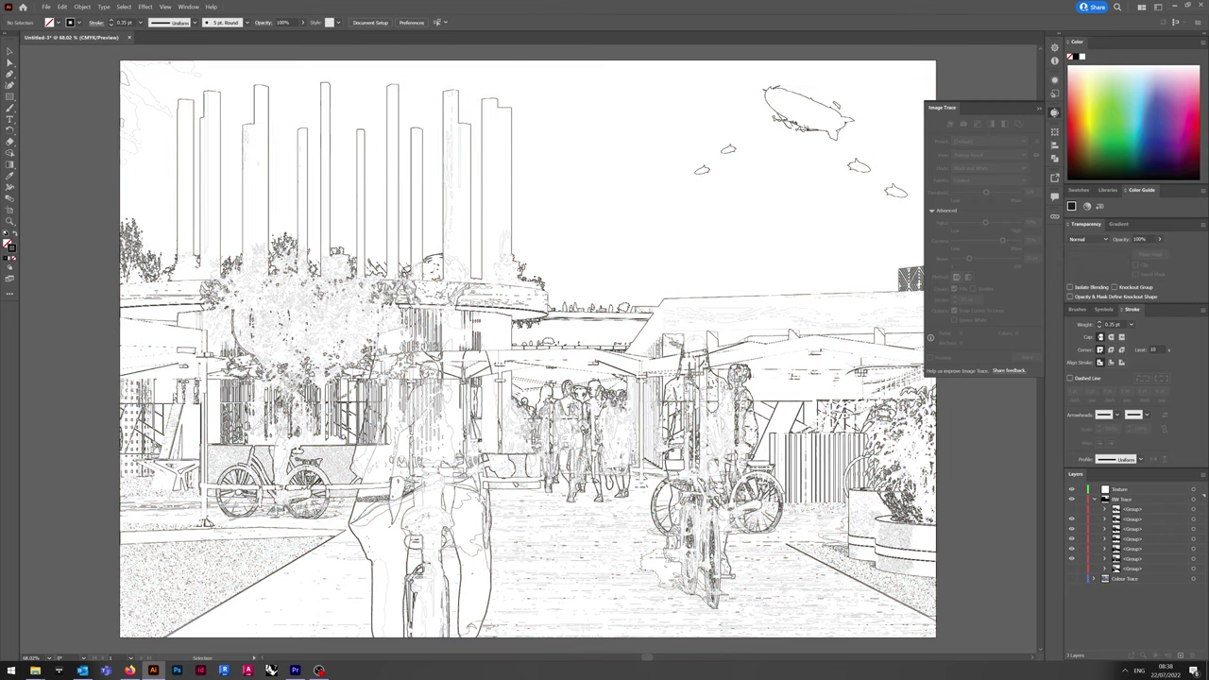
Show the Colour Trace layer and delete the hidden first and last groups from the BW Trace layer
key(ctrl+a)
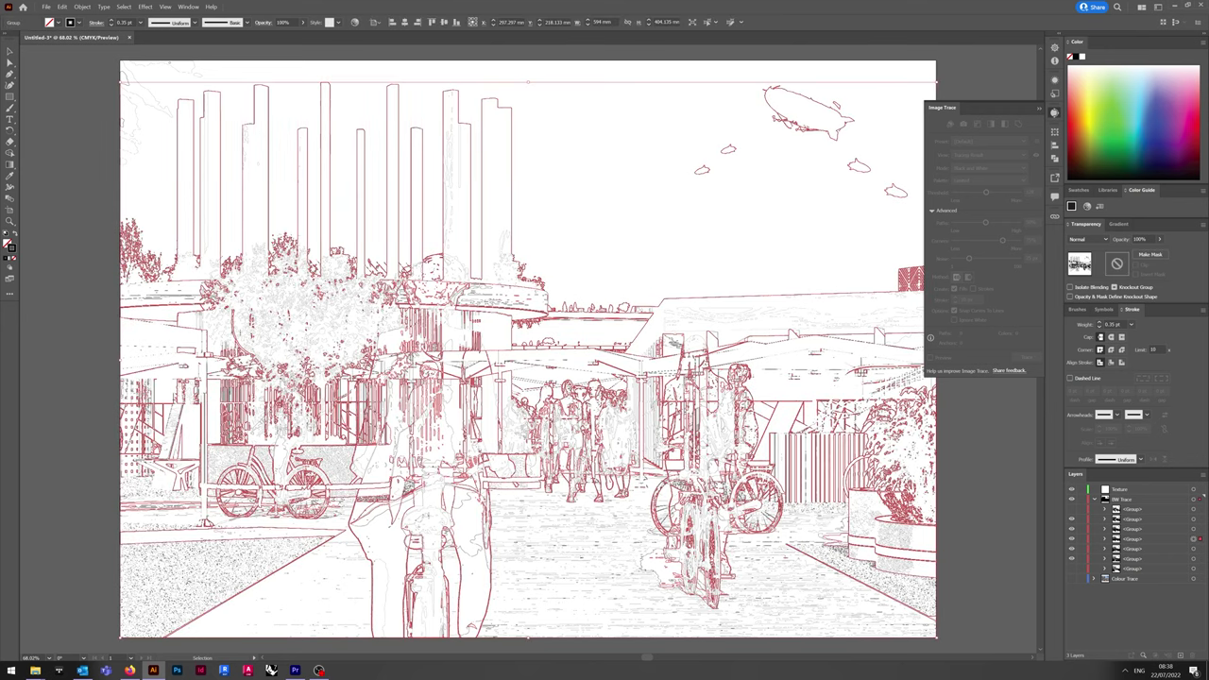
key(ctrl+shift+a)
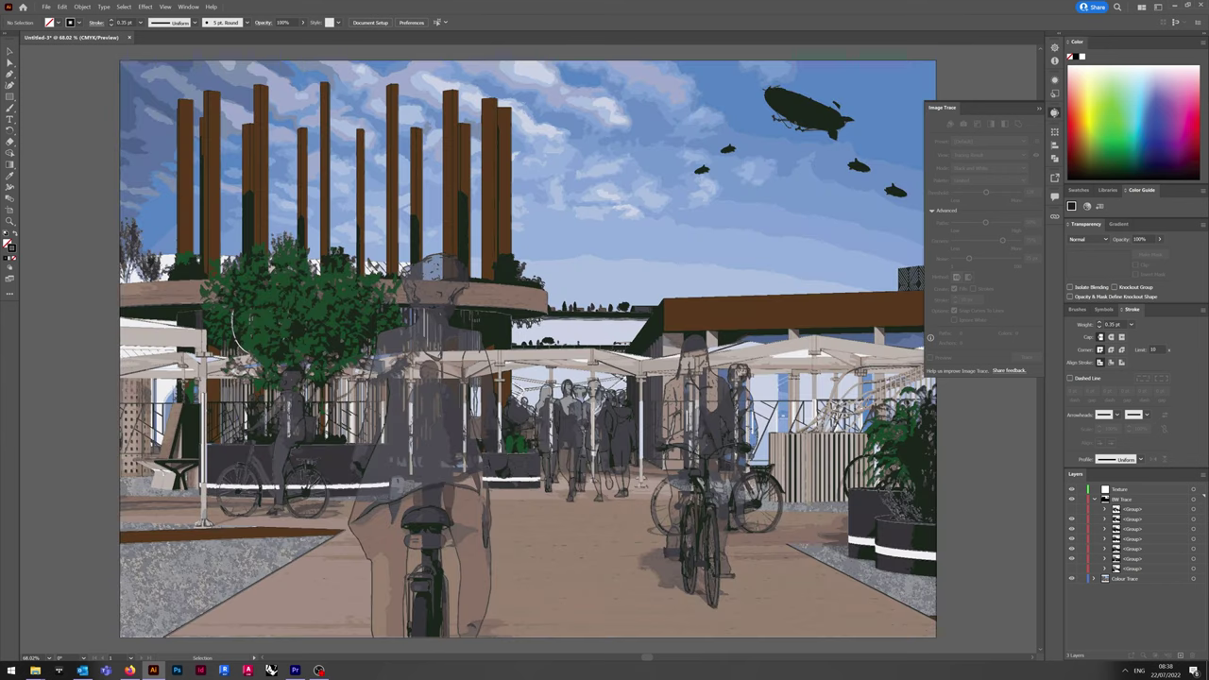
click(1154, 509)
ctrl+click(1154, 568)
click(1192, 655)
Switch the document colour mode to RGB
click(46, 7)
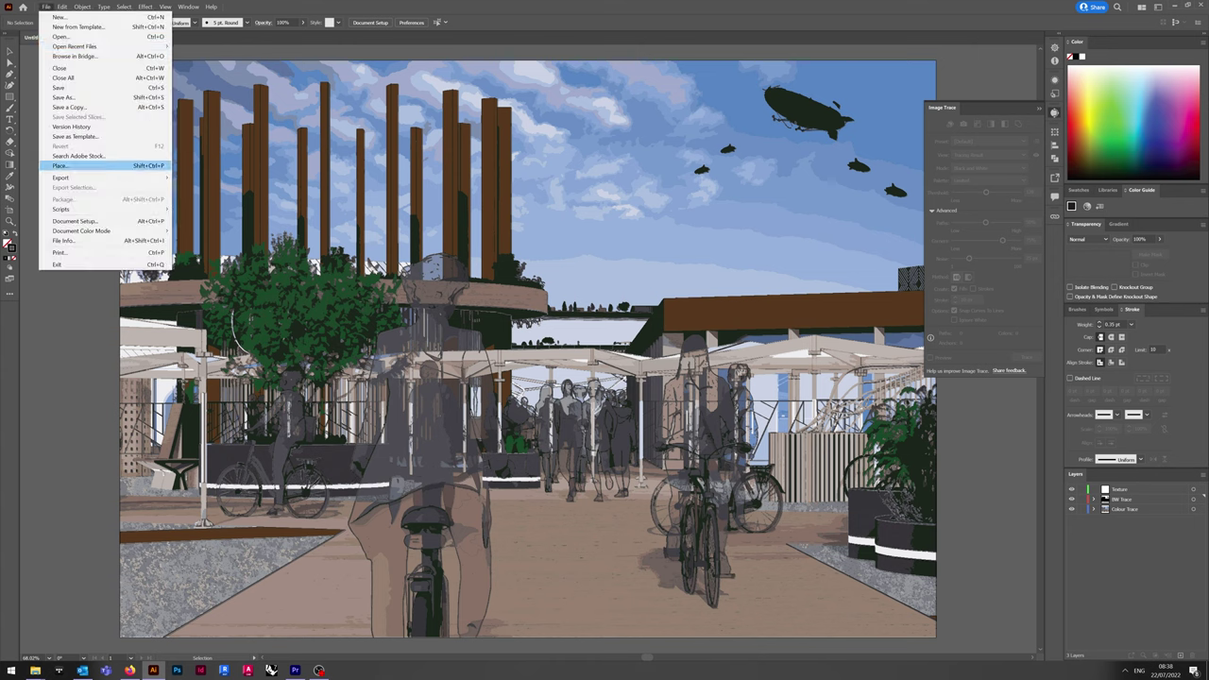
mouse_move(104, 230)
click(199, 241)
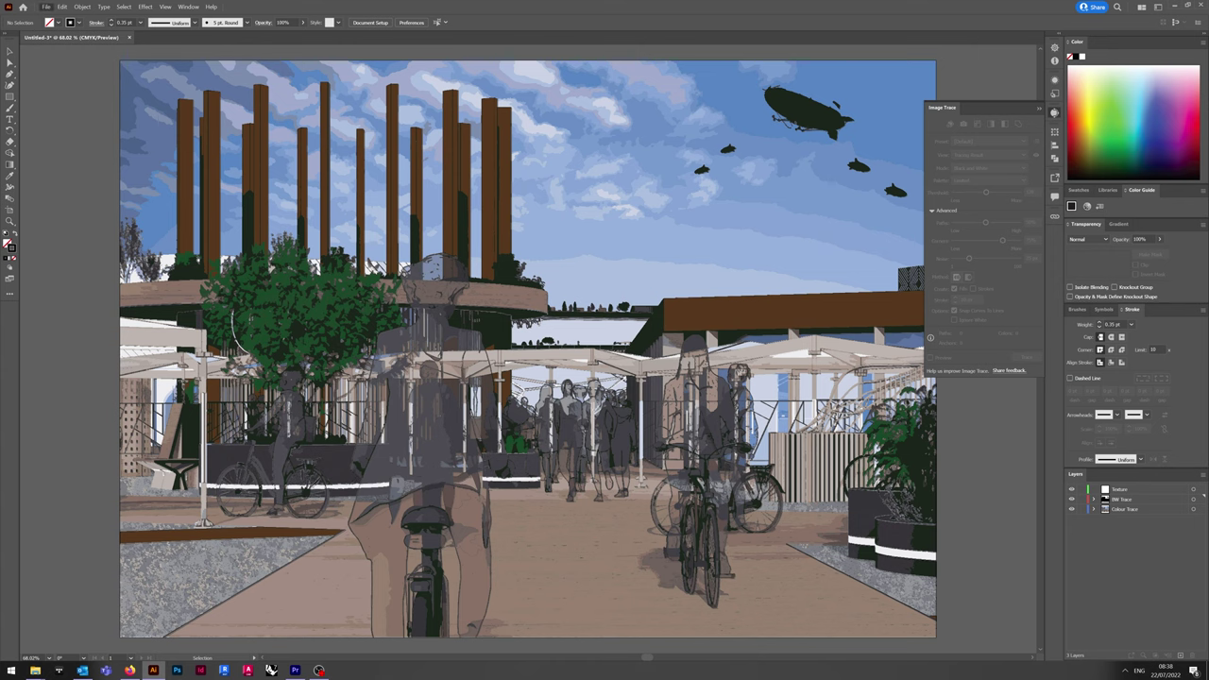
Duplicate the colour image tracing in place and move the copy to the back of the BW Trace layer
click(1093, 510)
click(1200, 519)
key(ctrl+c)
key(ctrl+f)
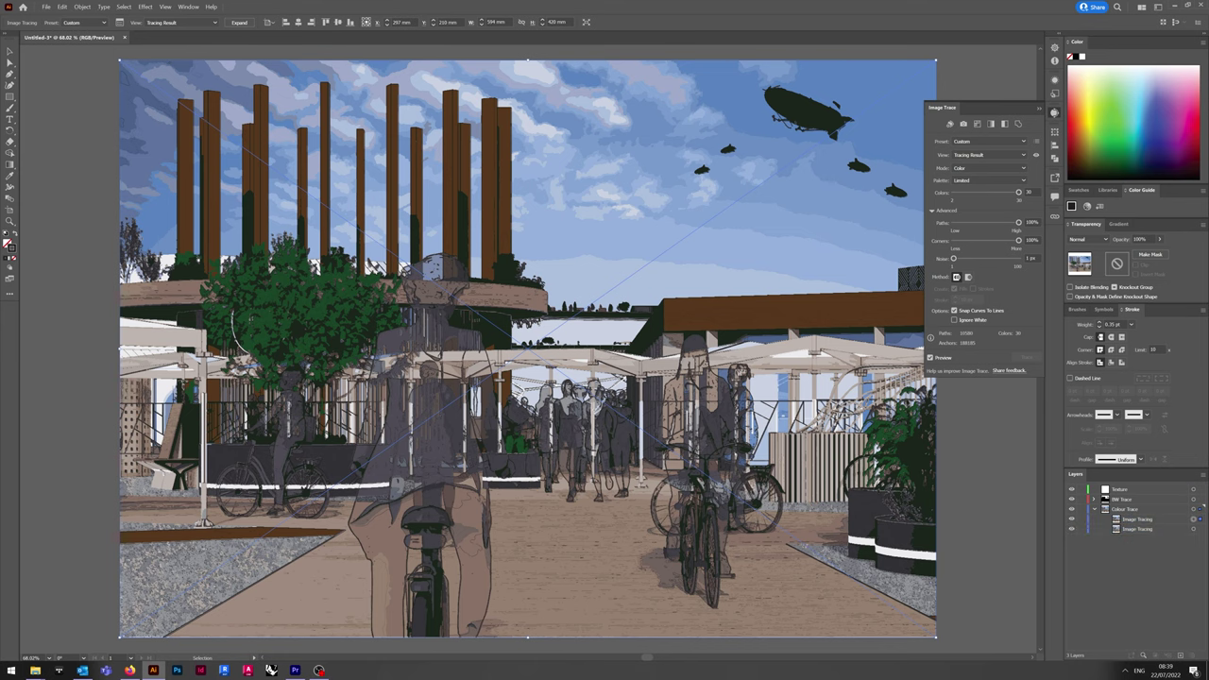
mouse_move(1137, 519)
mouse_down()
mouse_move(1124, 499)
mouse_move(1133, 559)
mouse_up()
click(1094, 499)
key(ctrl+shift+bracketleft)
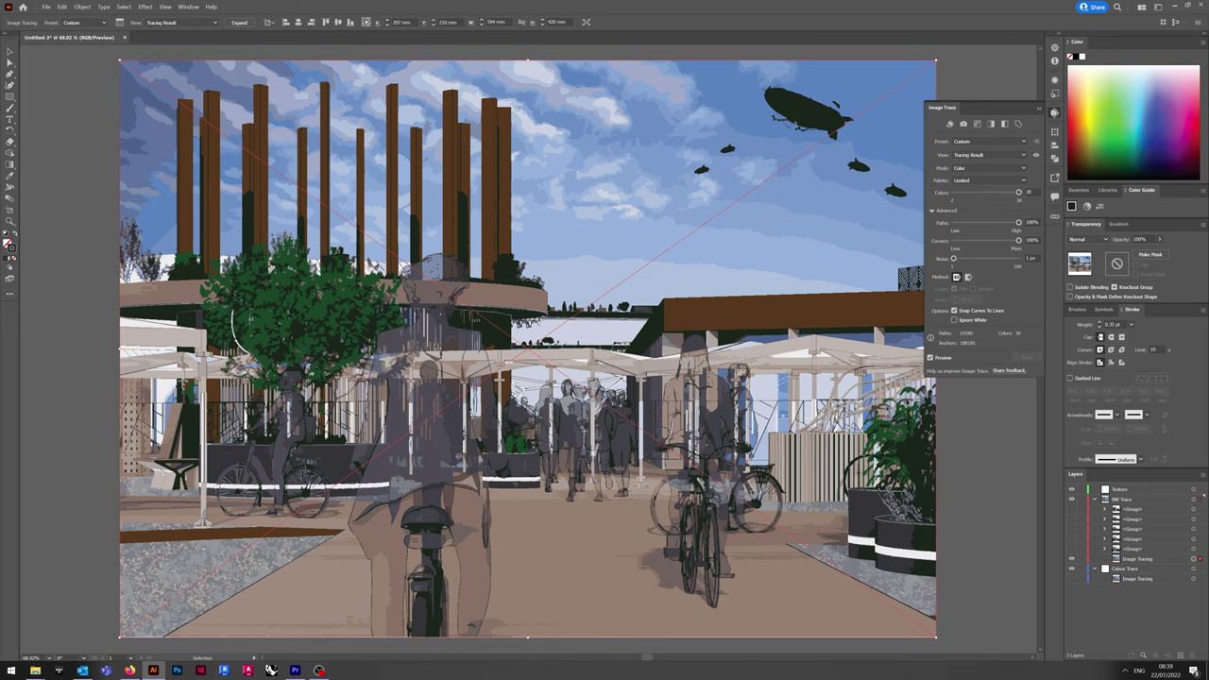
Expand the two colour image tracings into paths and hide the original in the Colour Trace layer
key(ctrl+shift+a)
click(1071, 579)
click(1193, 579)
click(240, 22)
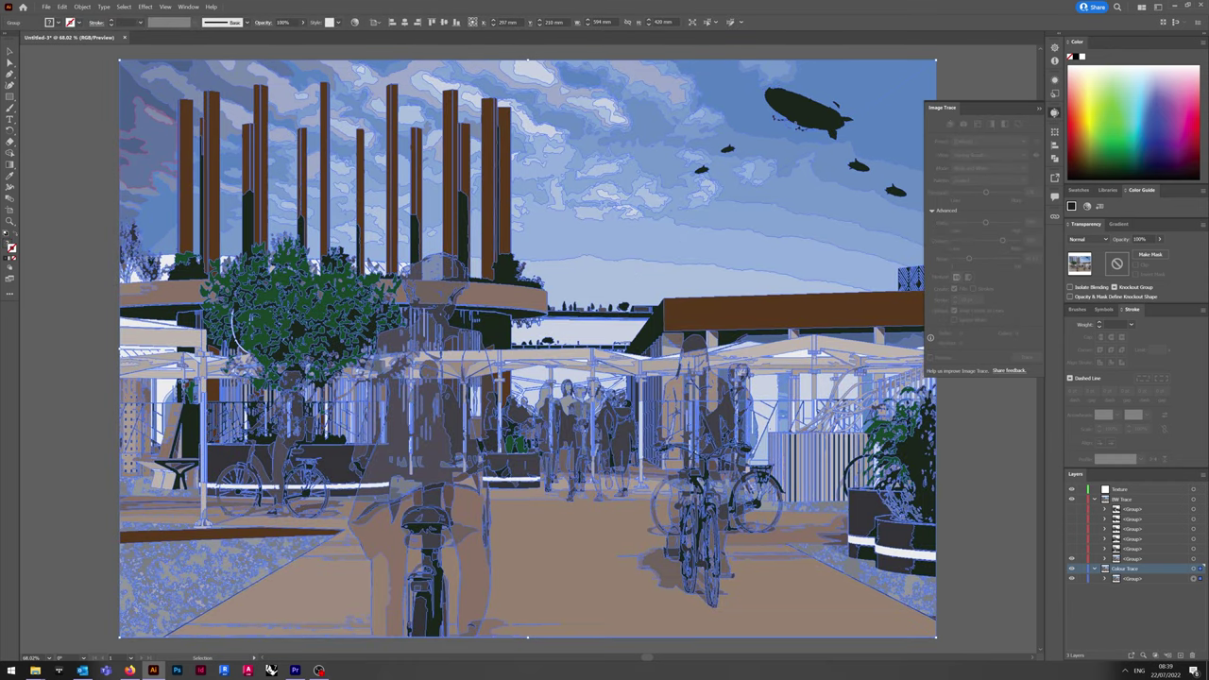
click(1071, 568)
Remove the fill from the expanded colour copy in BW Trace, give it a black 0.15 pt stroke, and show the other trace groups
click(1193, 559)
click(51, 22)
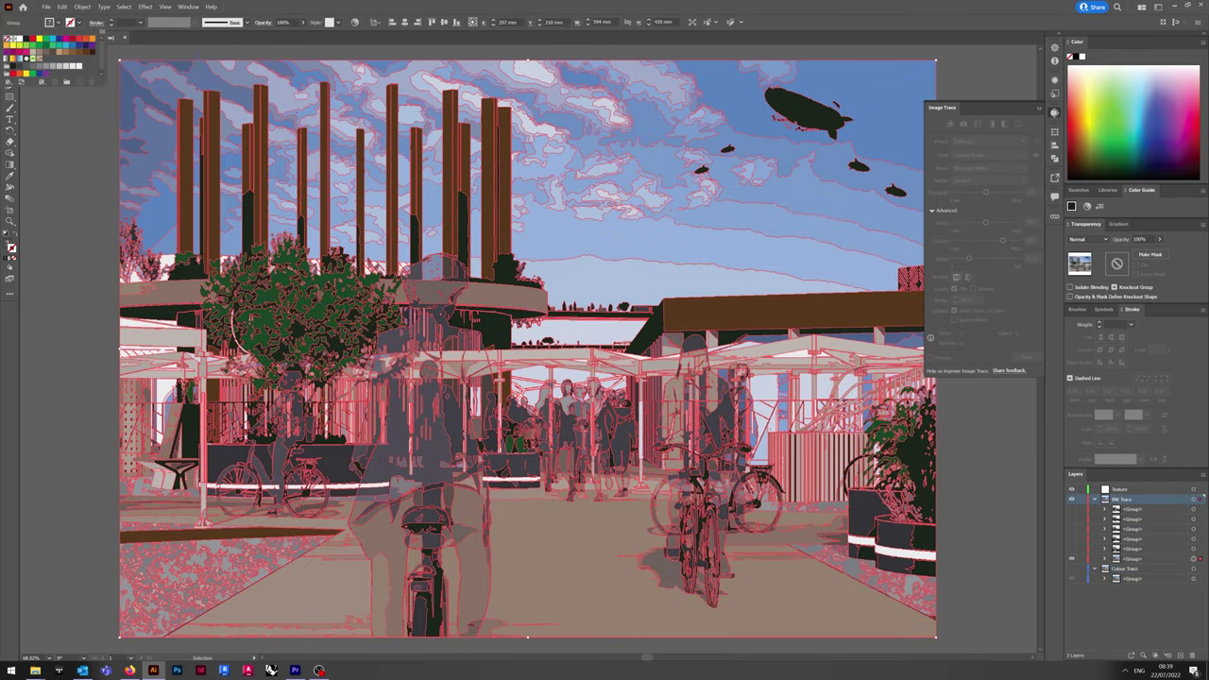
click(6, 39)
click(79, 23)
click(27, 38)
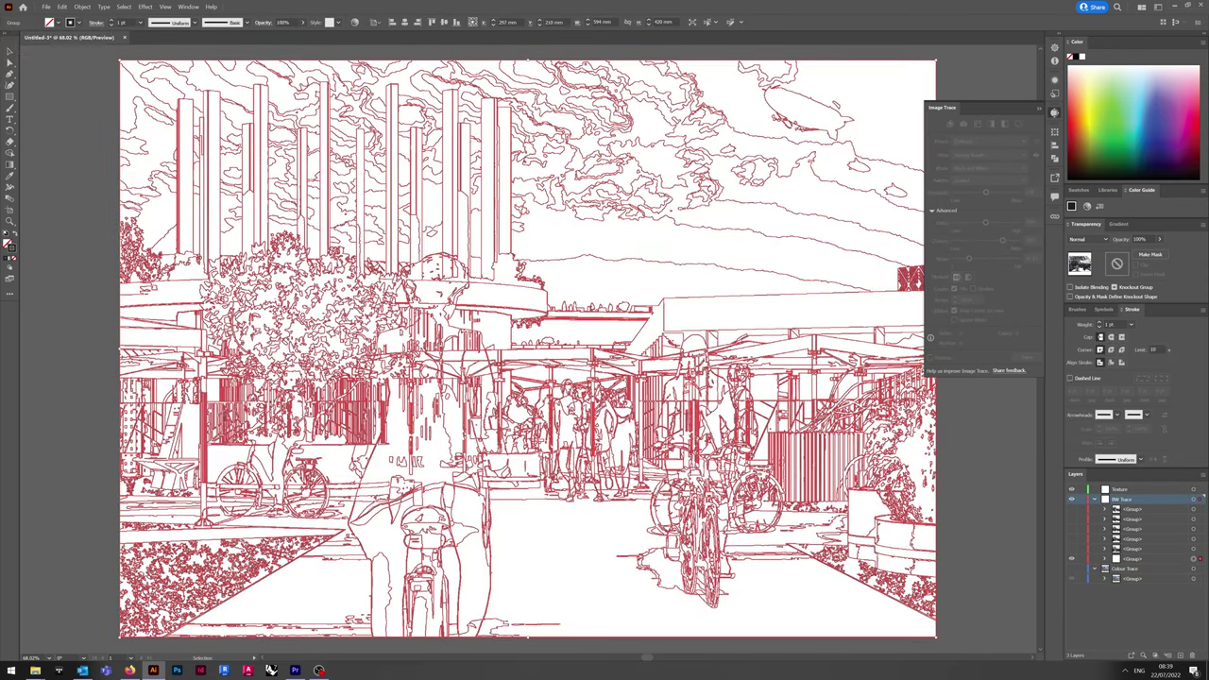
double_click(124, 22)
text(0.15)
key(Return)
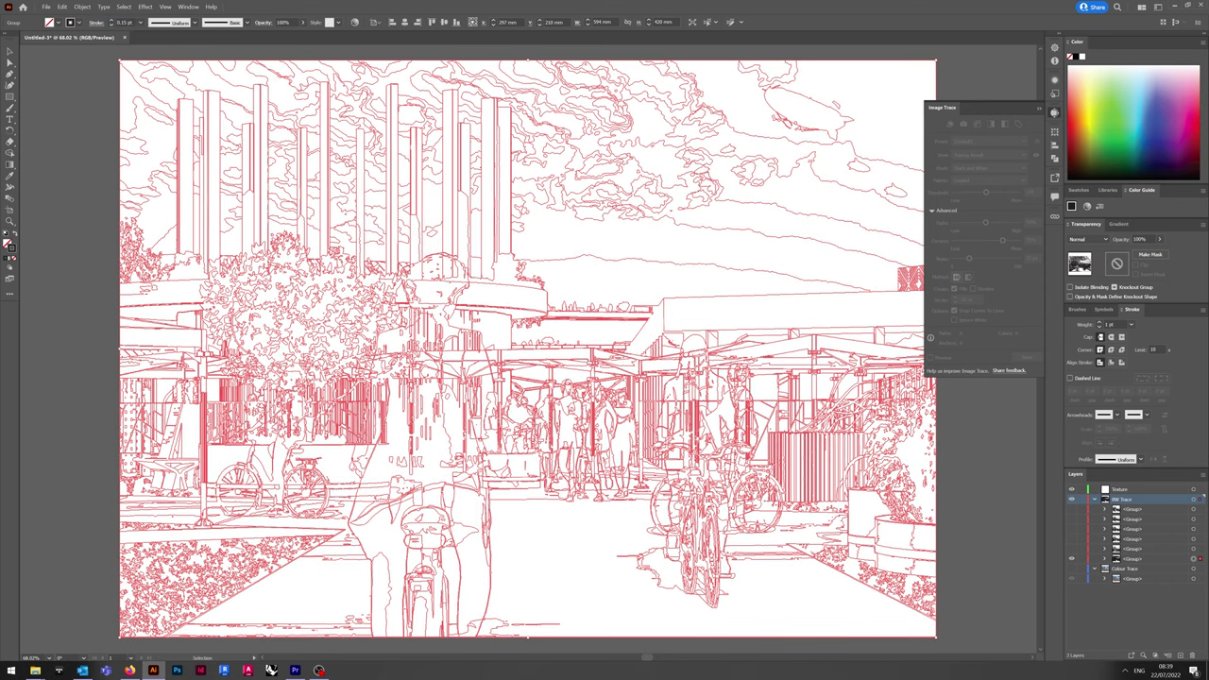
key(ctrl+shift+a)
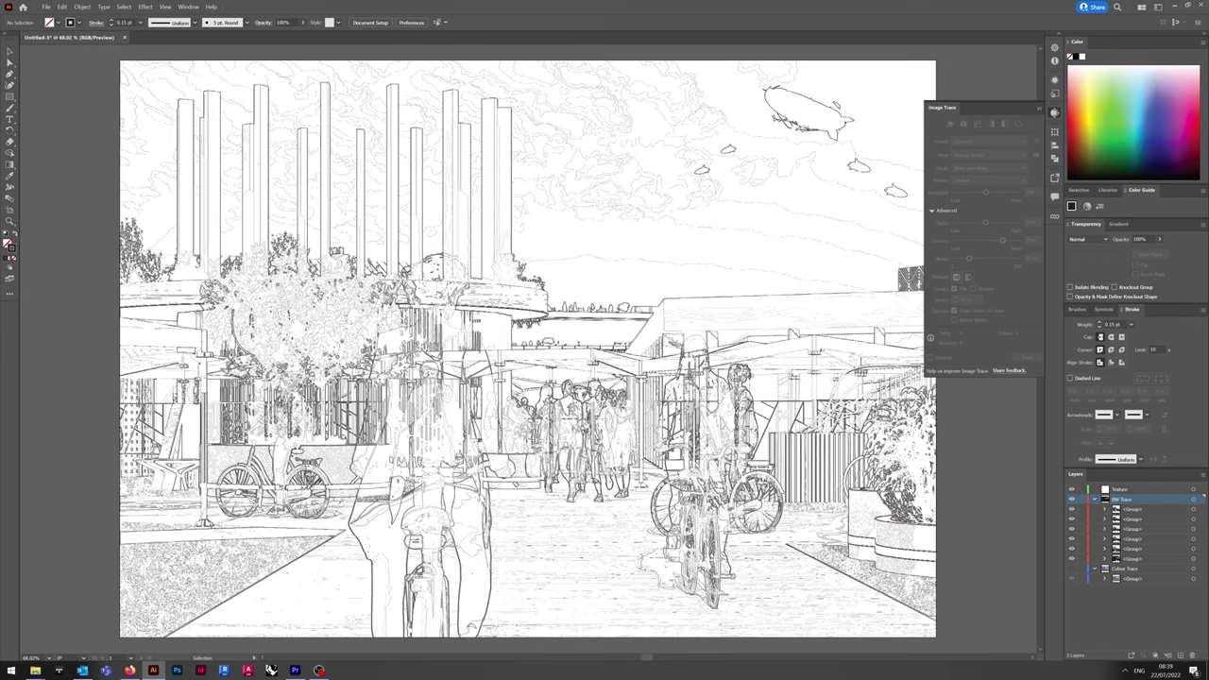
Thicken the stroke of the rearmost outline group in BW Trace to 0.35 pt and deselect it
key(ctrl+a)
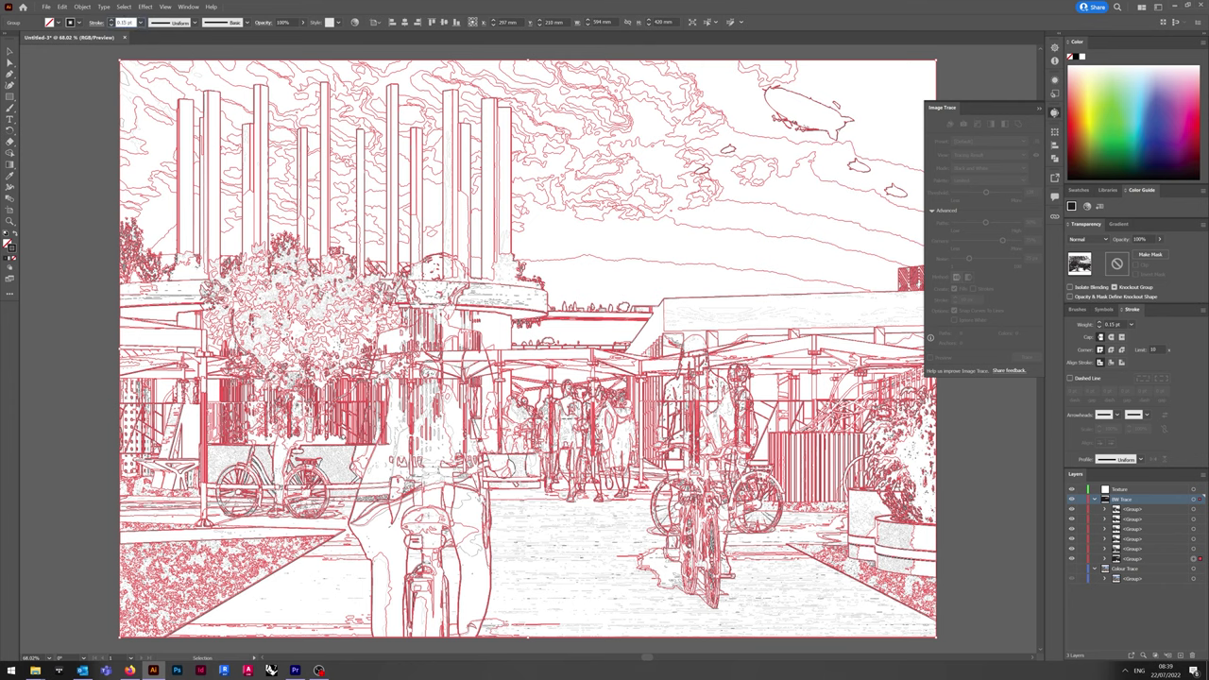
text(0.35)
key(Return)
key(ctrl+shift+a)
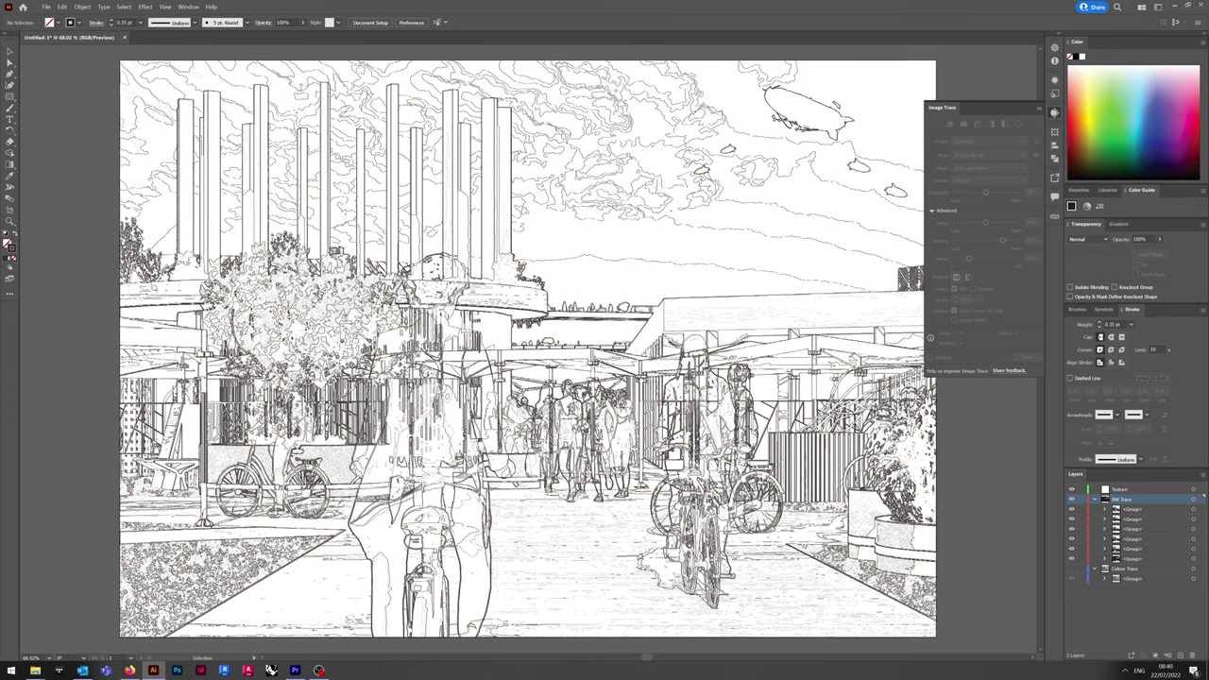
Check the stroke weights of the front four BW Trace groups and show the Colour Trace artwork beneath the outlines
key(ctrl+a)
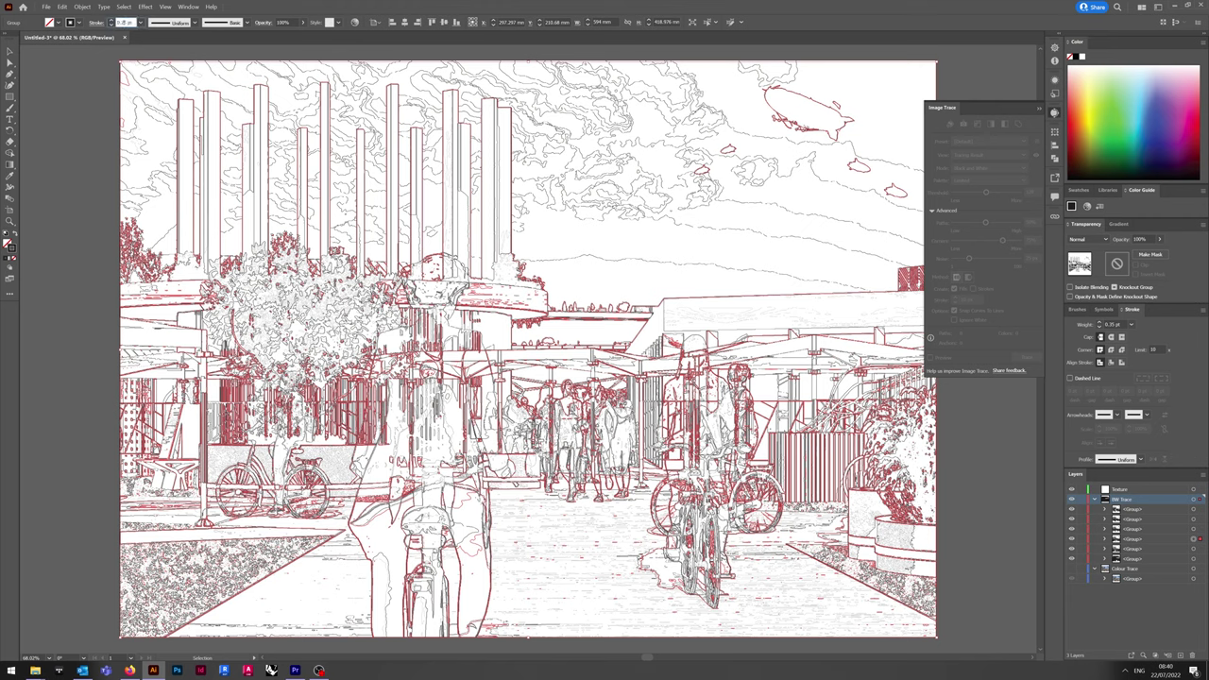
click(1193, 529)
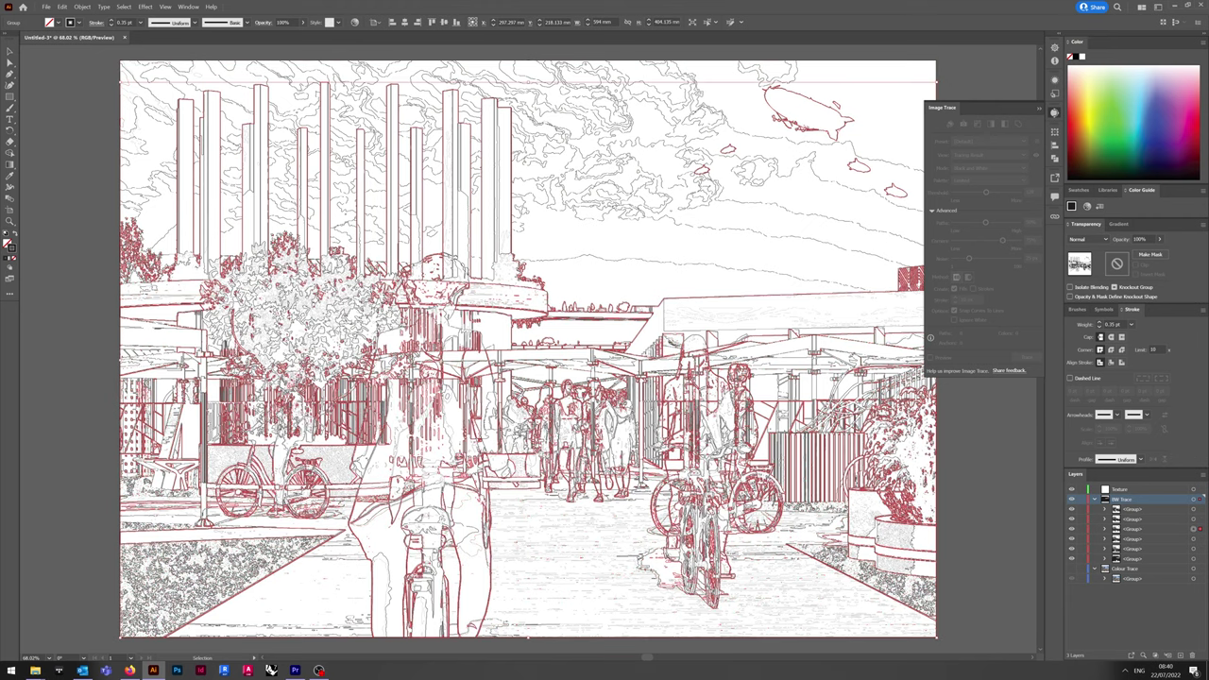
click(1194, 518)
click(1193, 509)
key(ctrl+shift+a)
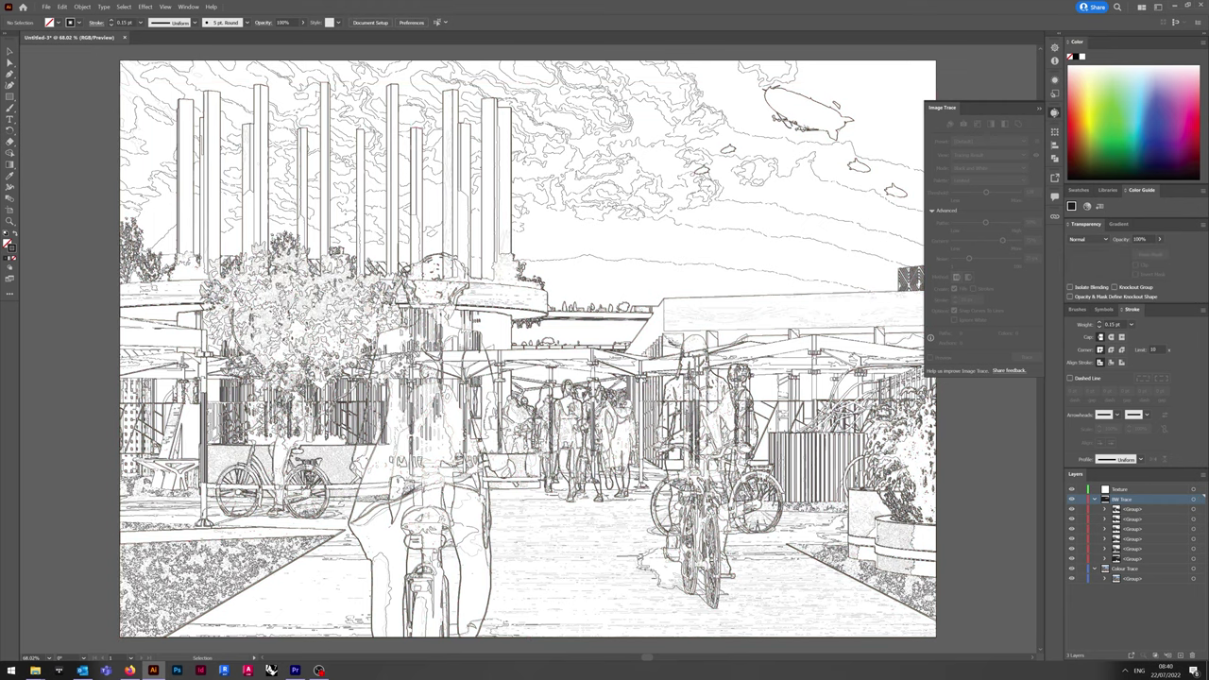
key(ctrl+y)
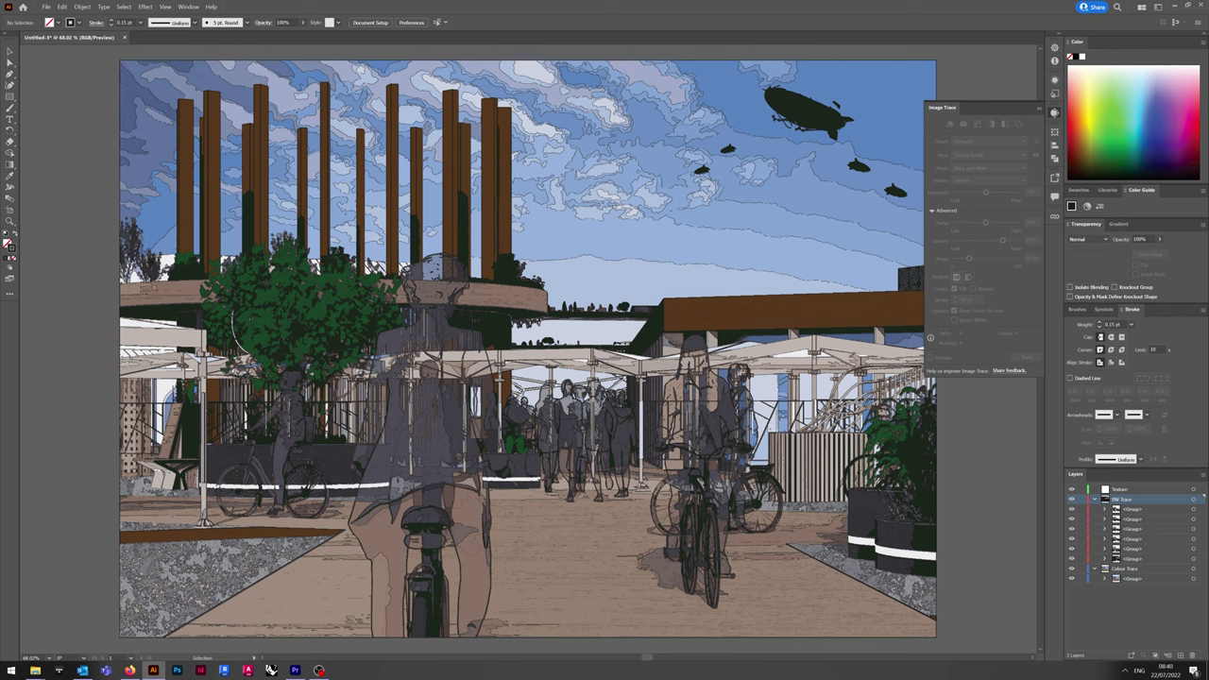
Place parchment_greyscale.png from the textures folder inside L13_Rendering in File Explorer into the illustration and move it to the Texture layer
click(35, 670)
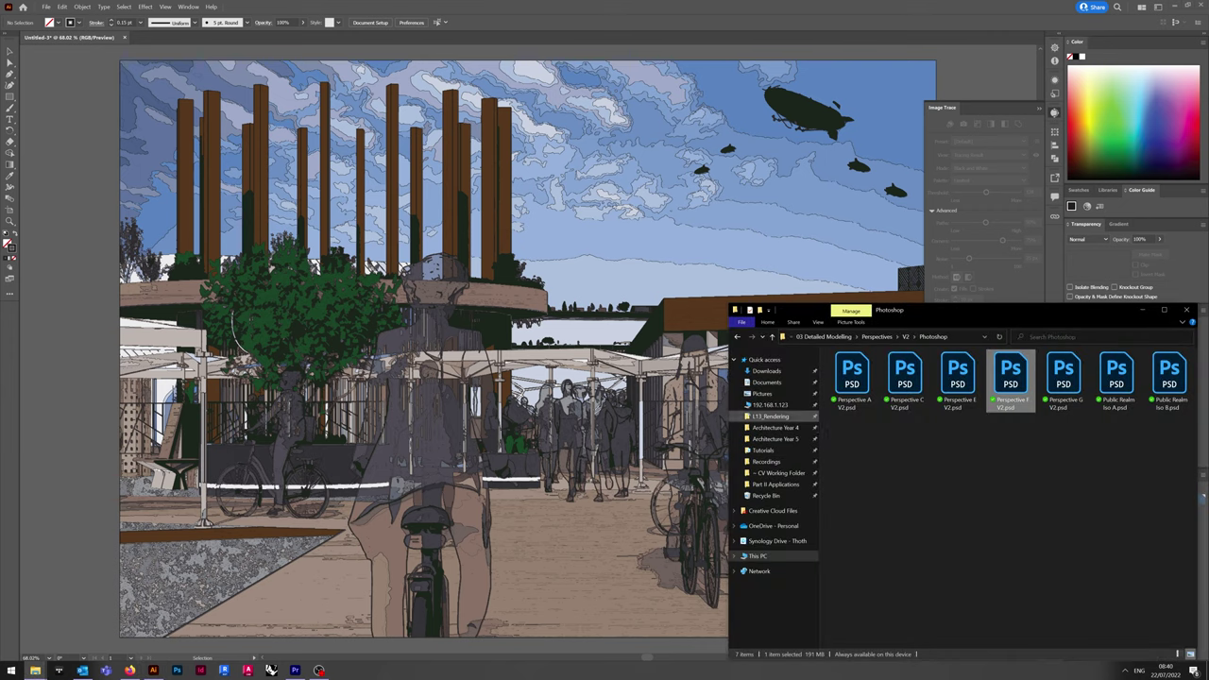
click(770, 416)
double_click(901, 419)
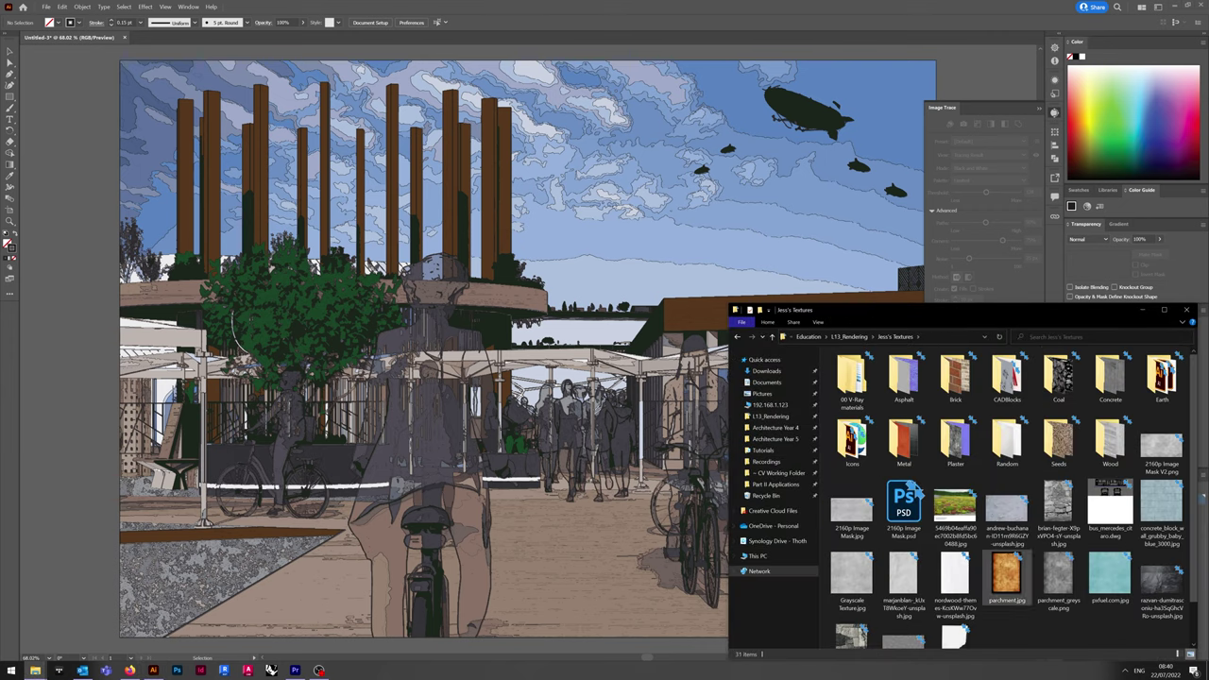
click(1058, 576)
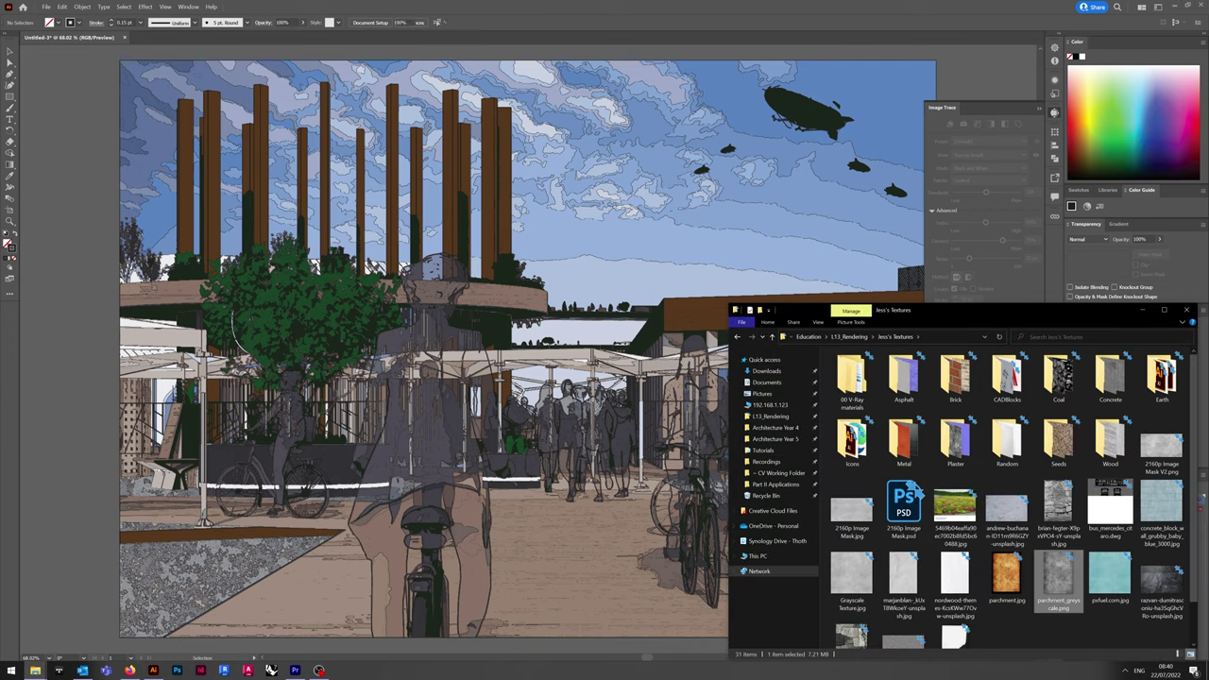
click(1143, 310)
shift+drag(713, 578, 789, 180)
click(1137, 509)
drag(1203, 496, 1201, 489)
Centre the parchment texture on the artboard at X 297 mm and Y 210 mm
double_click(582, 22)
text(297)
key(Tab)
text(210)
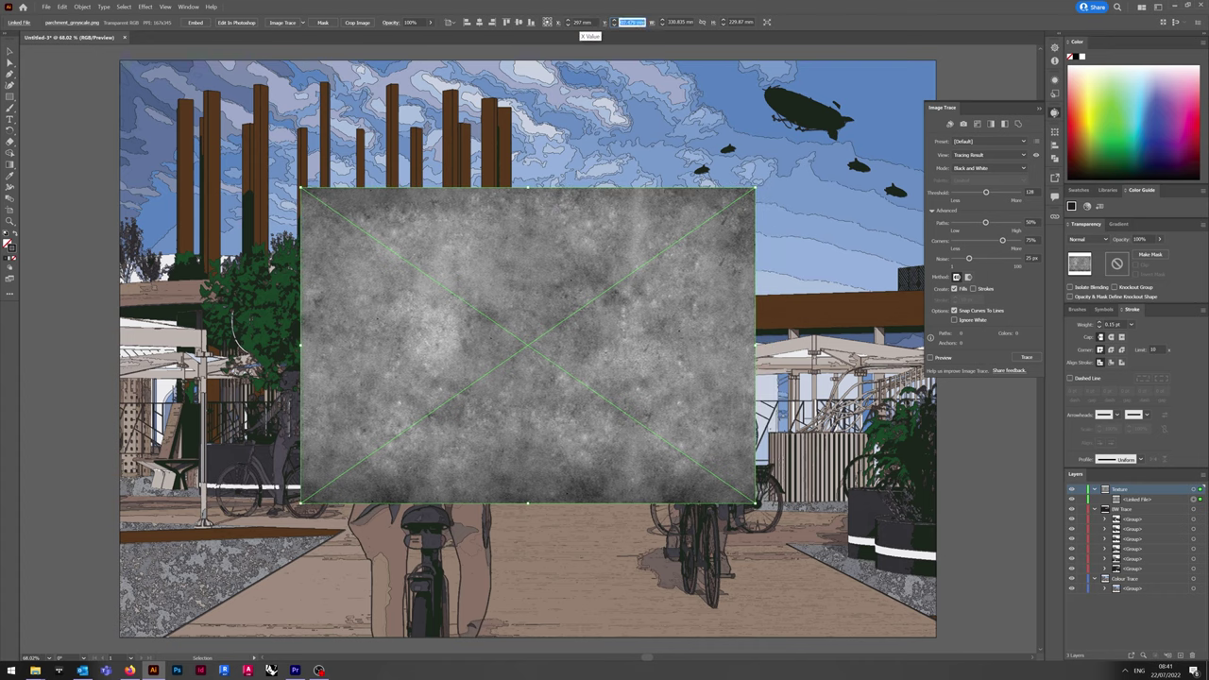
key(Tab)
Try a 594 mm width for the parchment texture without constrained proportions and undo it
text(594)
key(Tab)
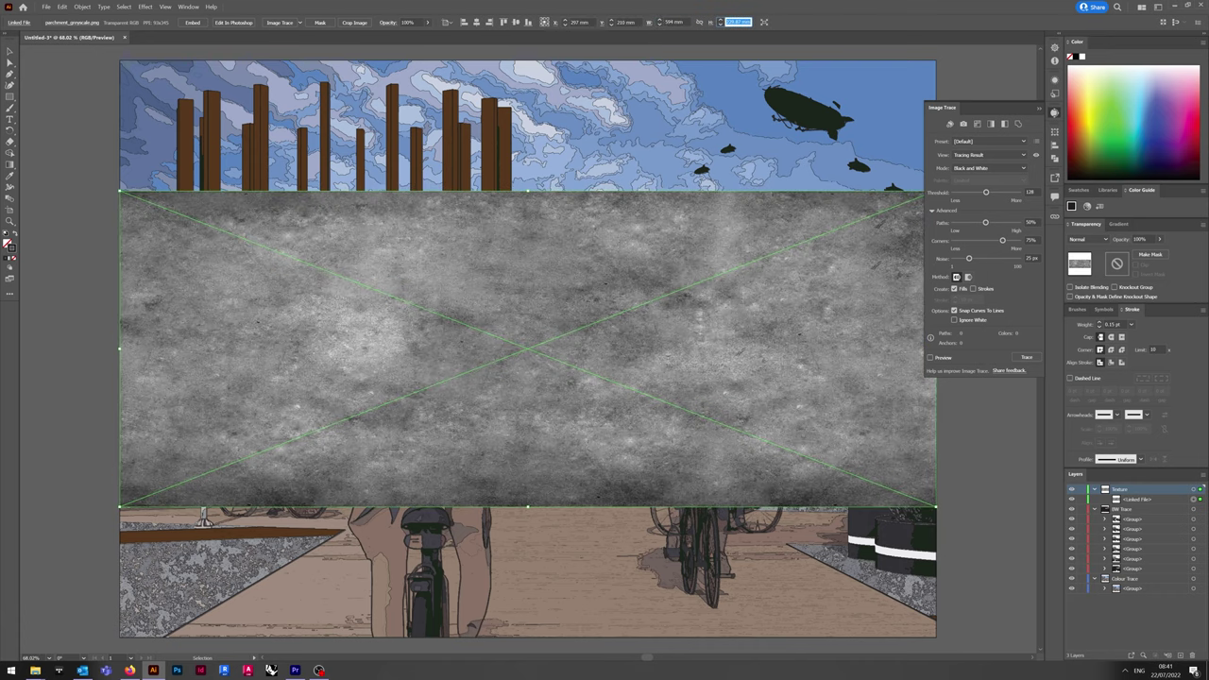
key(ctrl+z)
Constrain the texture's proportions, scale it to 594 mm wide and finally to 420 mm high, and fit the artboard in view
click(701, 23)
double_click(677, 23)
text(594)
key(Tab)
text(420)
key(Return)
key(ctrl+0)
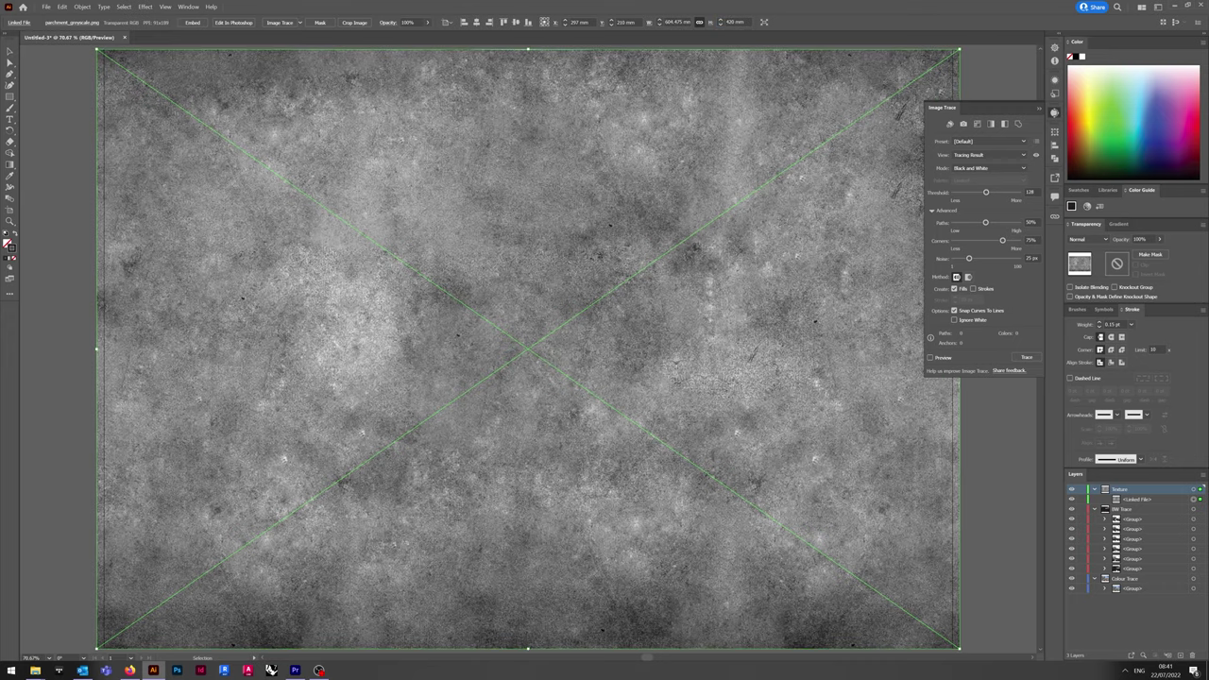
Blend the parchment texture over the illustration with Overlay mode at about 50% opacity and deselect it
click(1039, 109)
click(1088, 239)
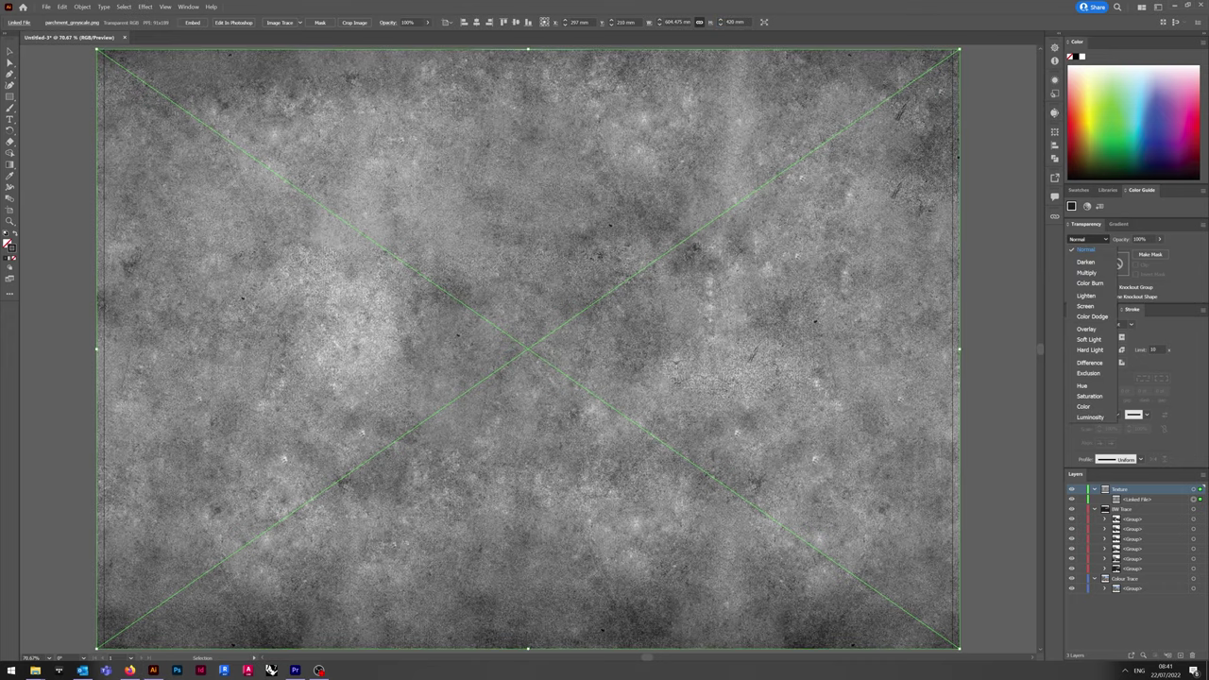
click(1084, 329)
click(1160, 239)
drag(1158, 251, 1142, 251)
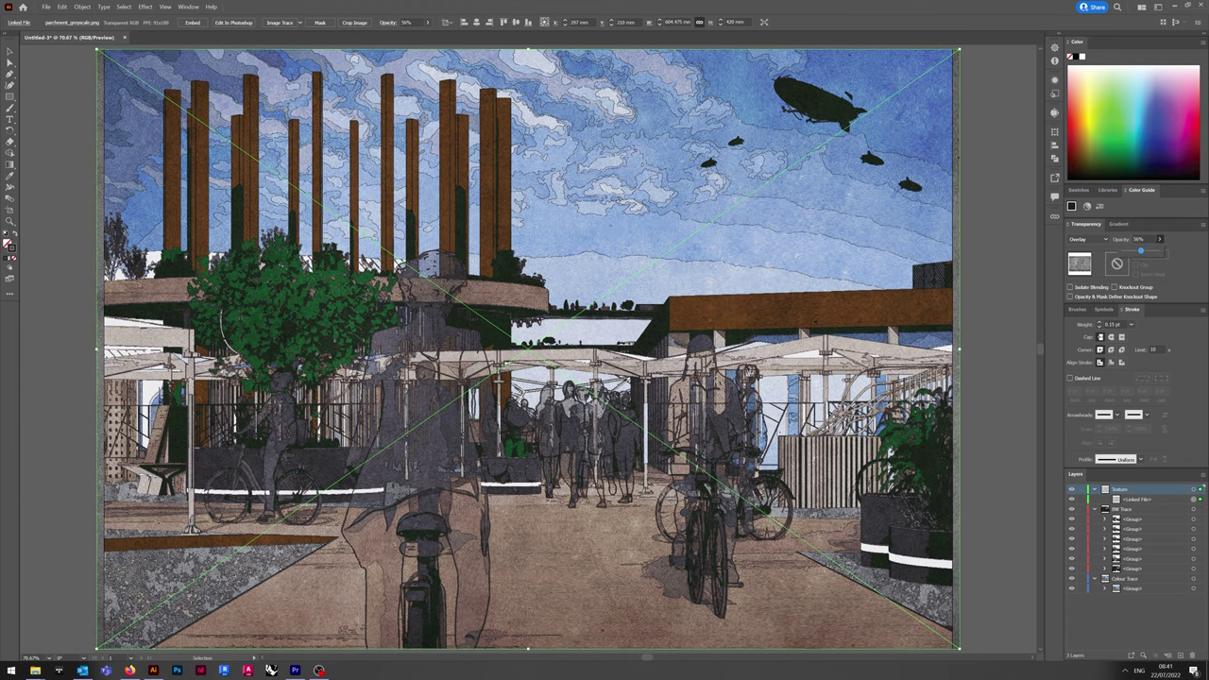
key(ctrl+shift+a)
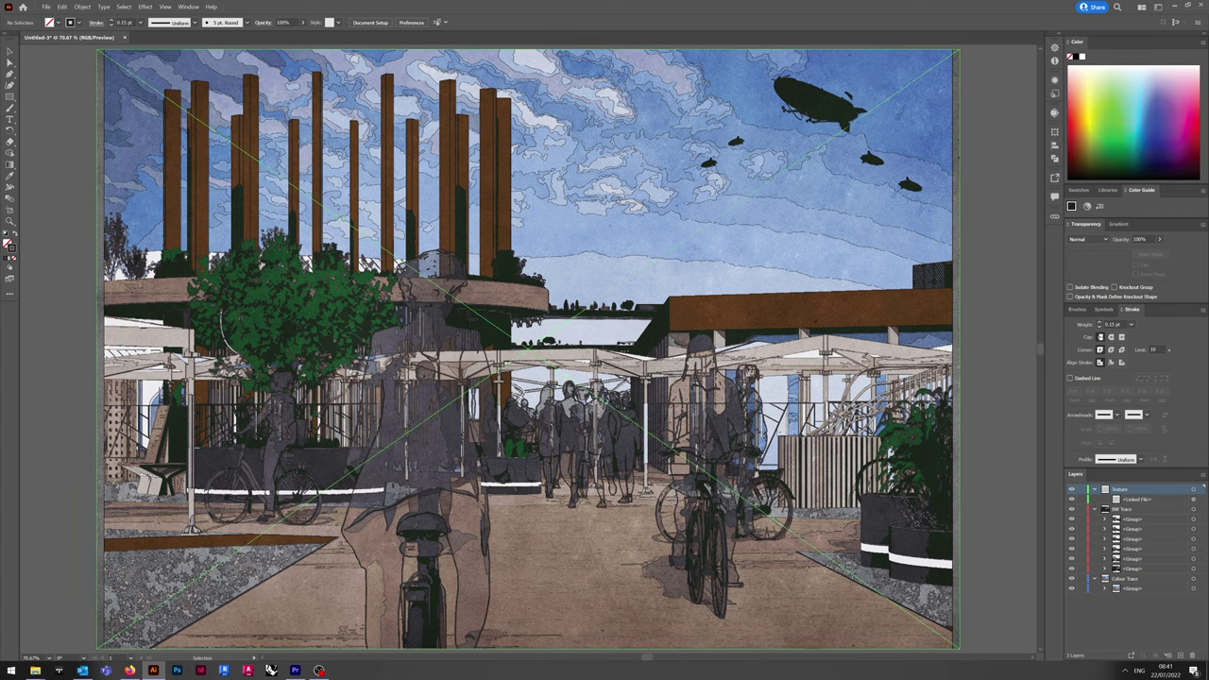
Export the illustration as a PNG to the Tutorial Files folder, replacing the existing Cartoon Render A-01.png
click(45, 6)
mouse_move(67, 178)
click(197, 187)
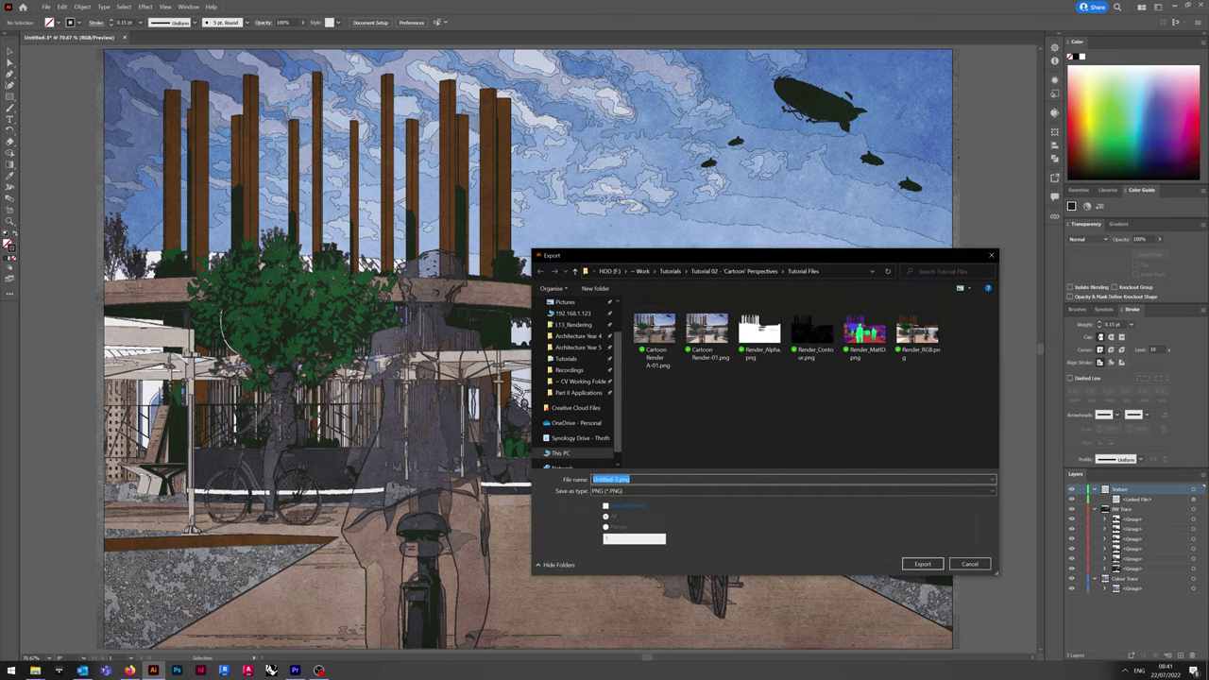
click(654, 334)
click(923, 564)
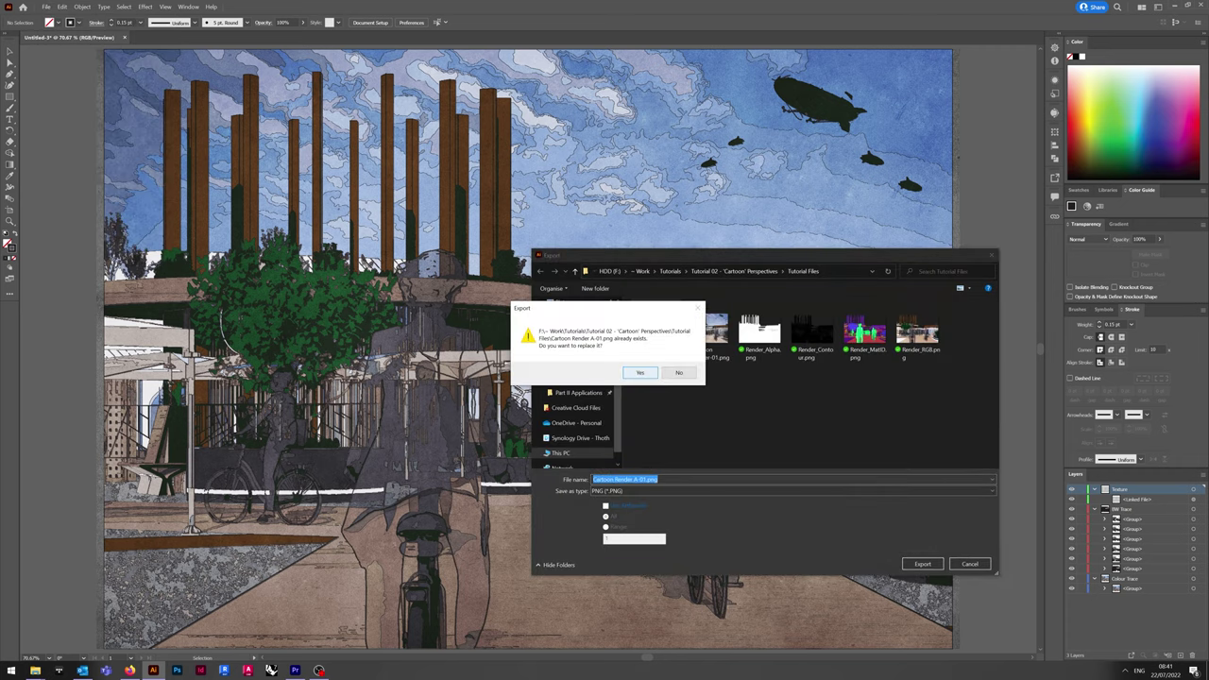
key(Return)
key(Return)
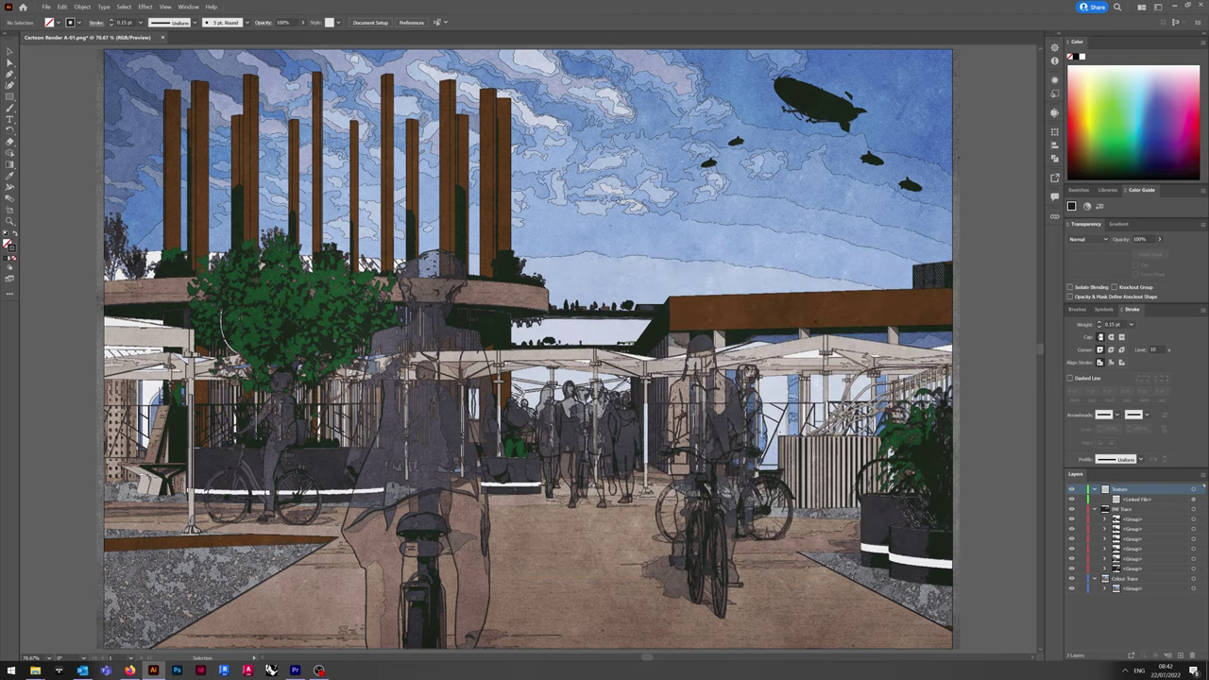